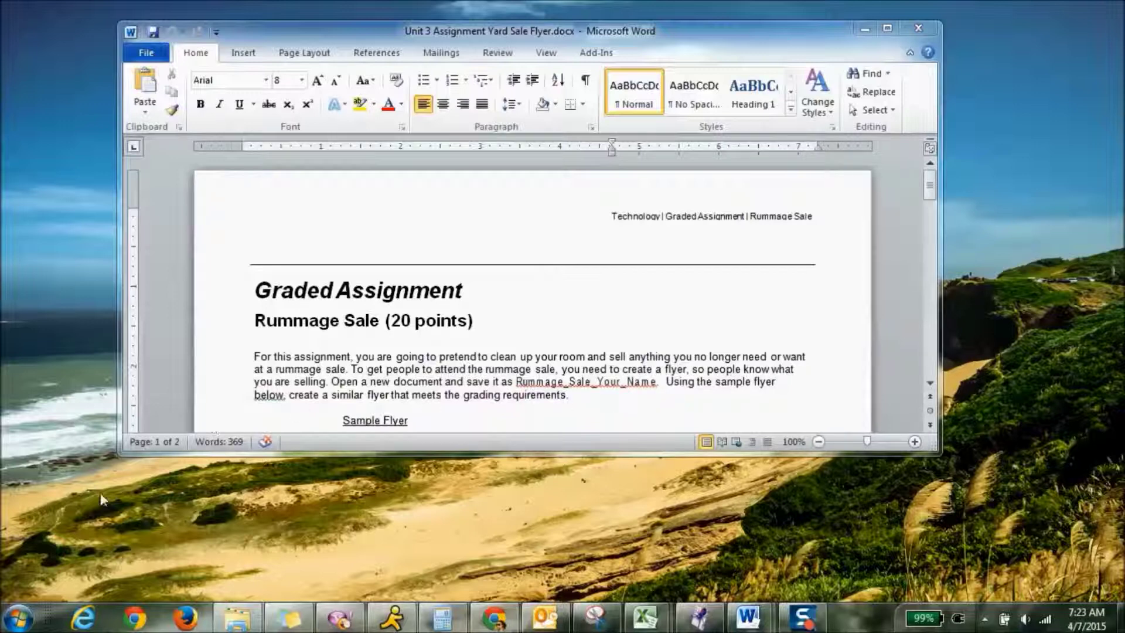
Open a new blank text document in OpenOffice Writer from the OpenOffice 4.1.1 program group.
{"action": "left_click", "coordinate": [23, 621]}
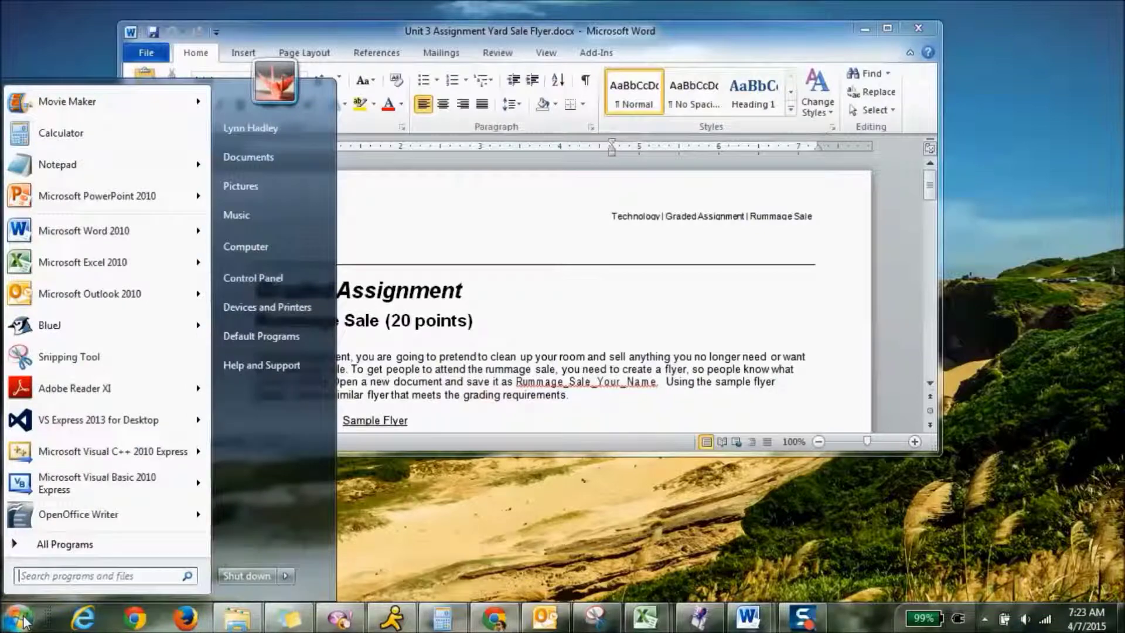
{"action": "left_click", "coordinate": [90, 545]}
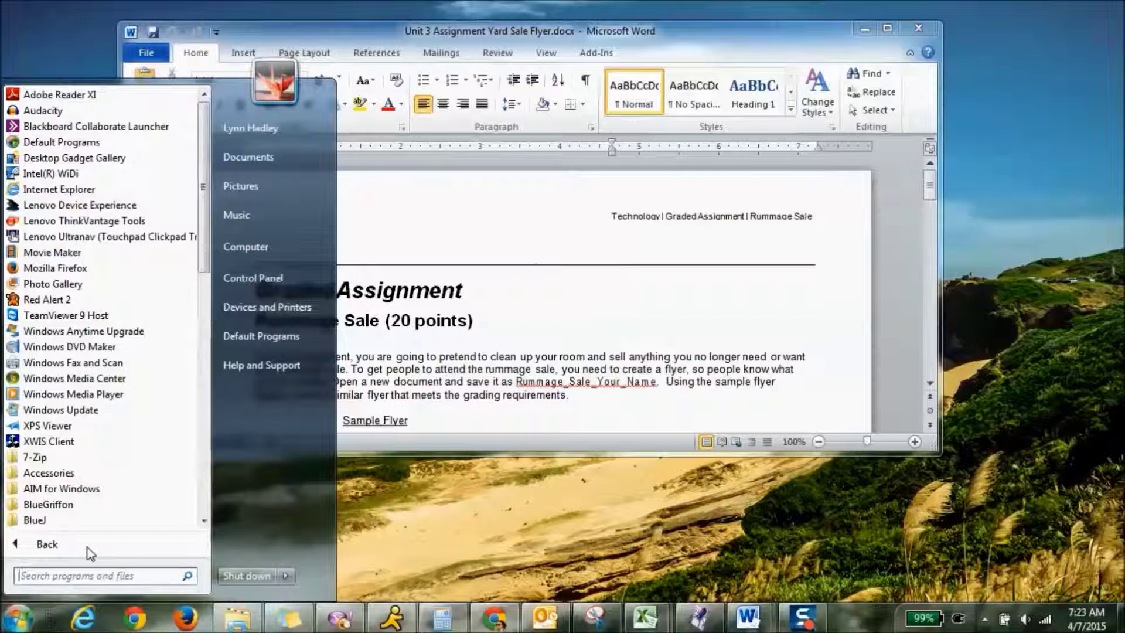
{"action": "left_click_drag", "start_coordinate": [208, 257], "coordinate": [208, 494]}
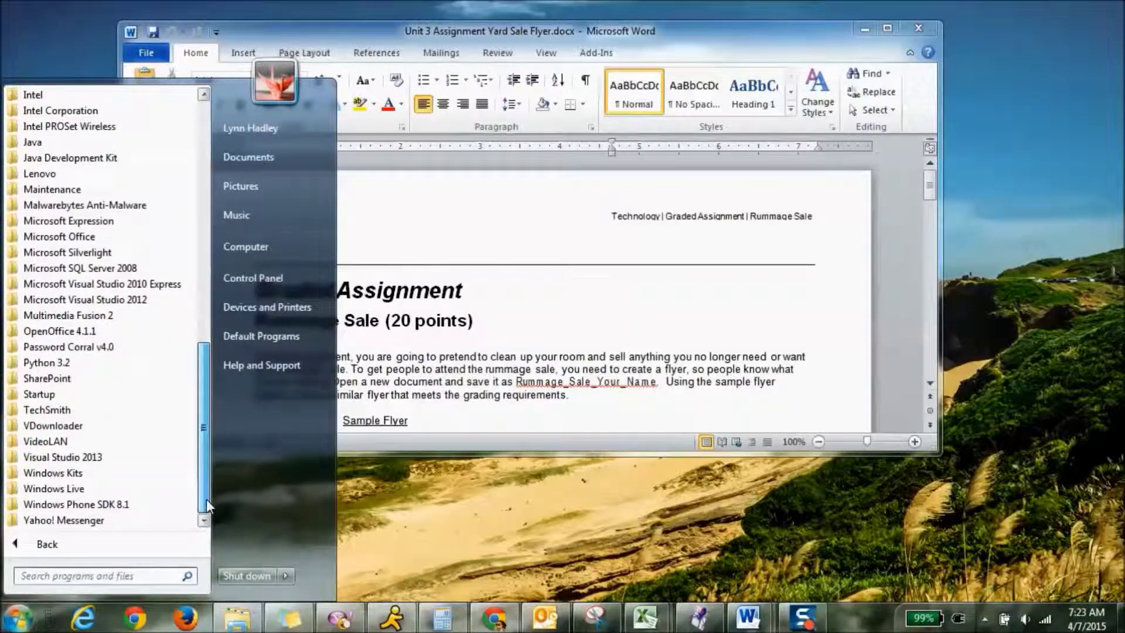
{"action": "left_click", "coordinate": [148, 335]}
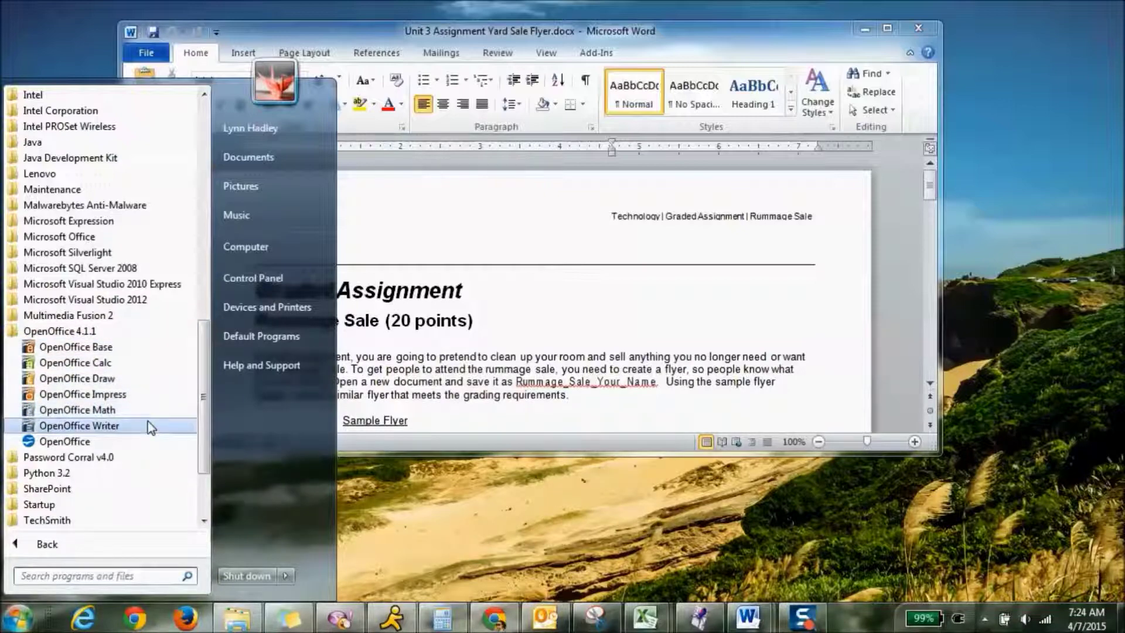
{"action": "left_click", "coordinate": [88, 425]}
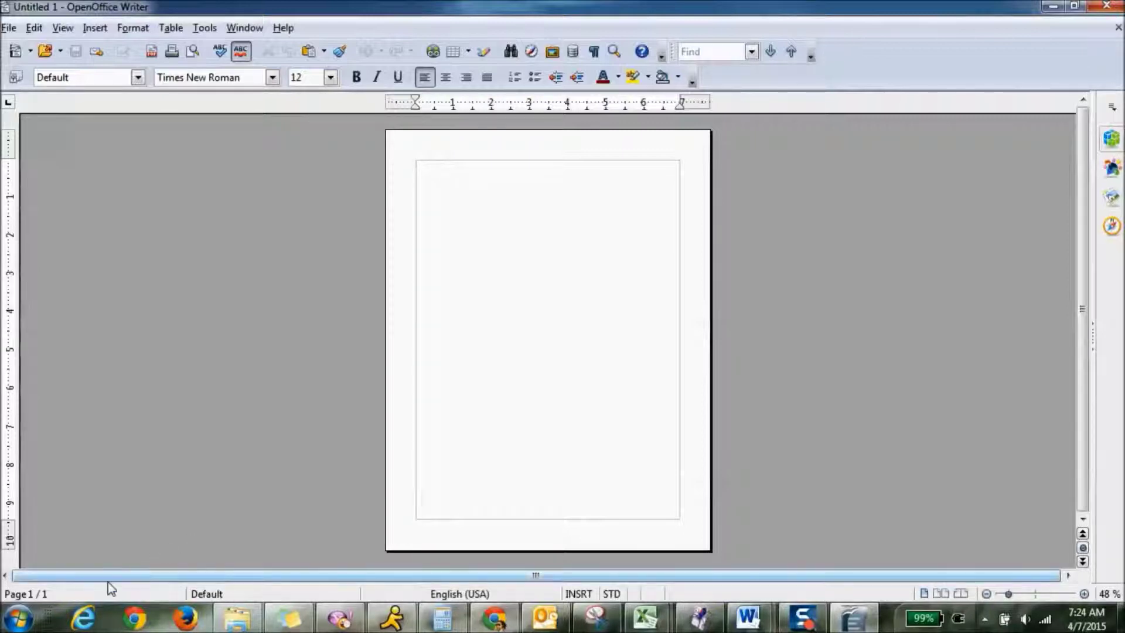
Open a new blank document in Microsoft Word 2010 from the Microsoft Office program group.
{"action": "left_click", "coordinate": [13, 626]}
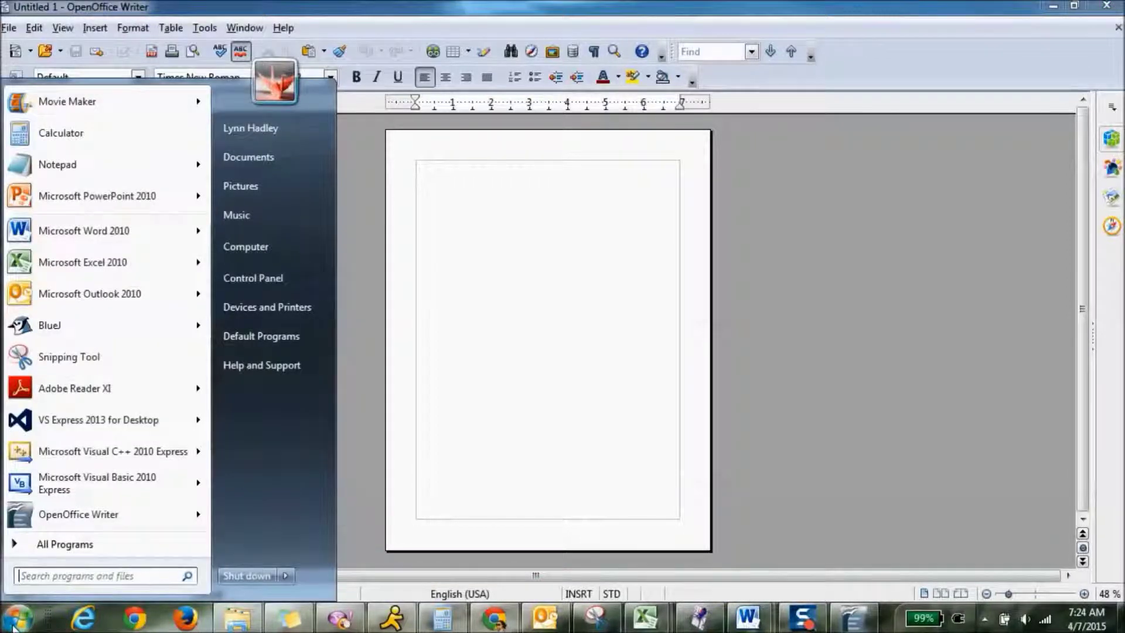
{"action": "left_click", "coordinate": [46, 553]}
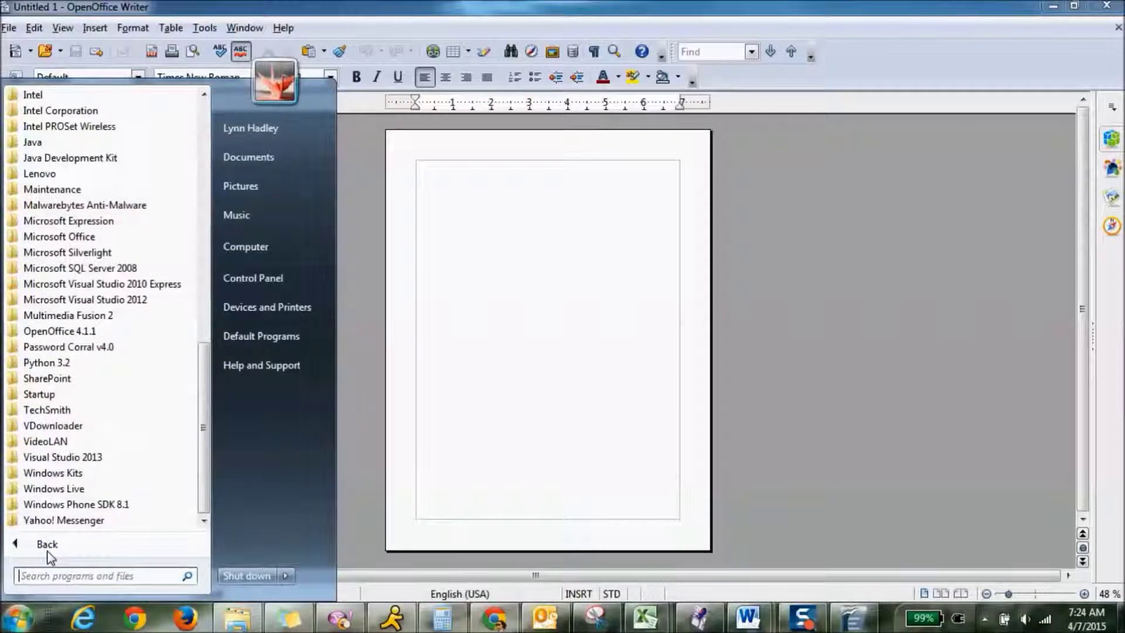
{"action": "left_click", "coordinate": [59, 237]}
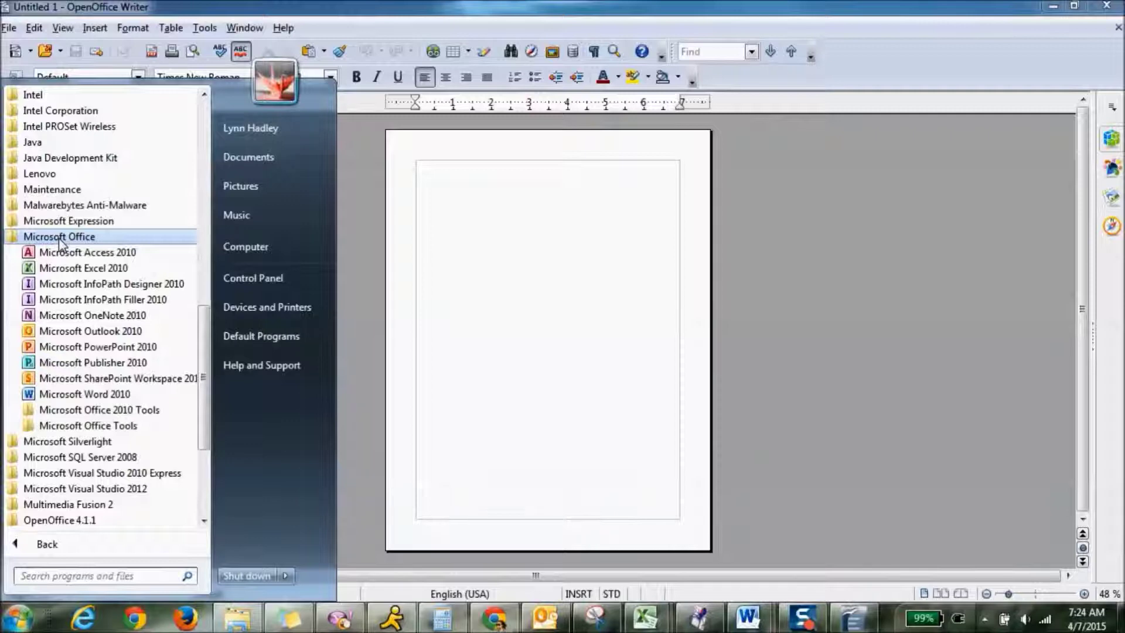
{"action": "left_click", "coordinate": [68, 396]}
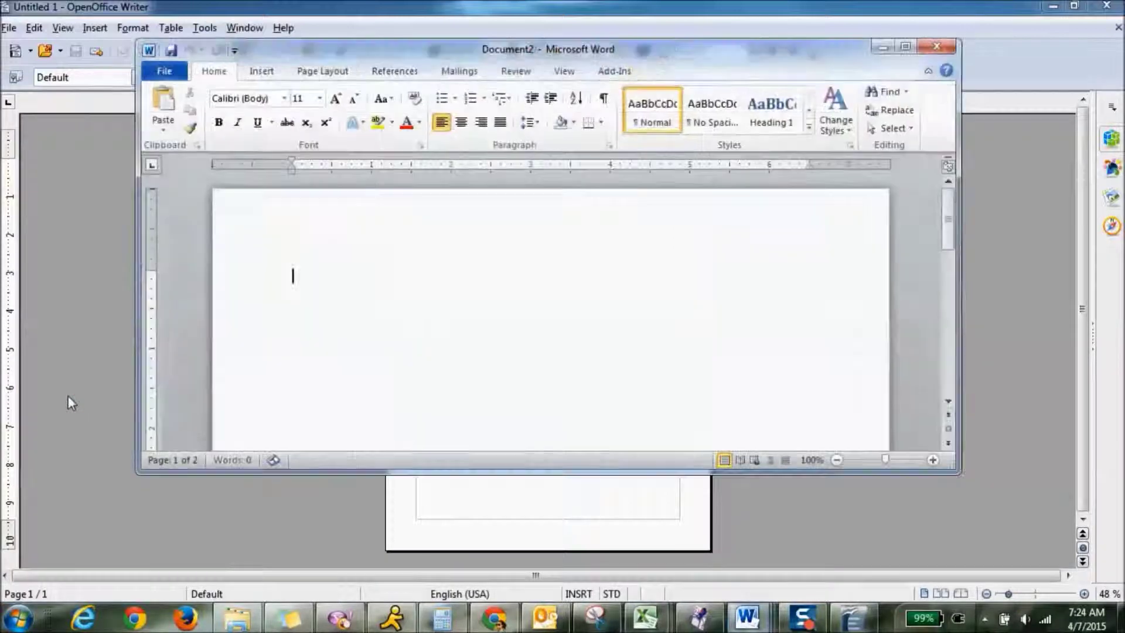
Reduce the Writer window from full screen and arrange it over the Word assignment document.
{"action": "left_click", "coordinate": [1070, 7]}
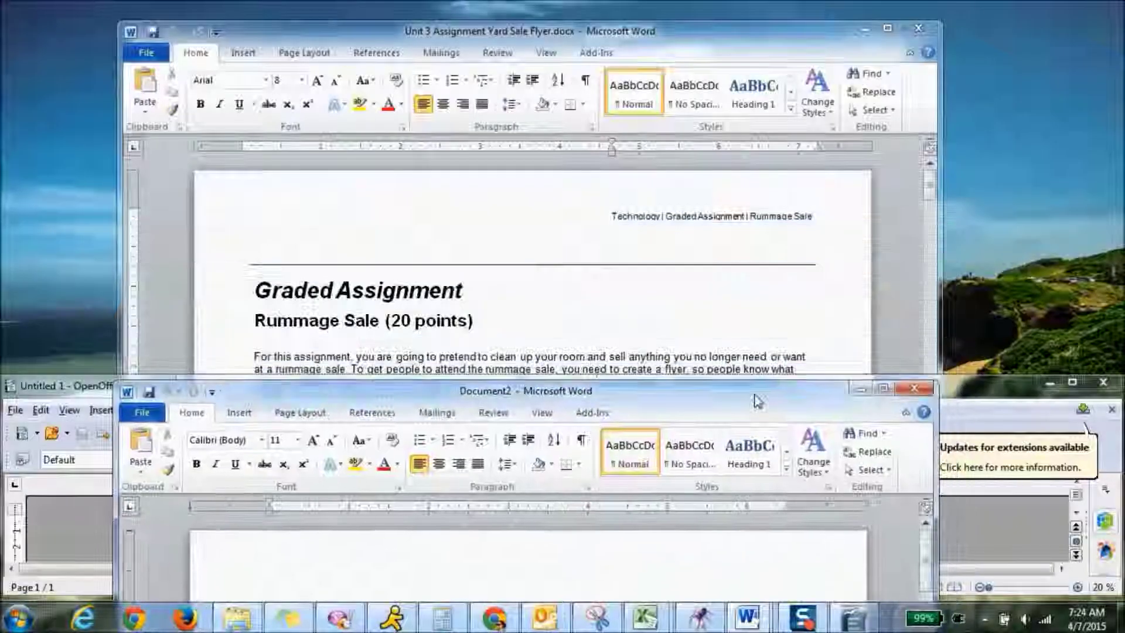
{"action": "left_click", "coordinate": [740, 346]}
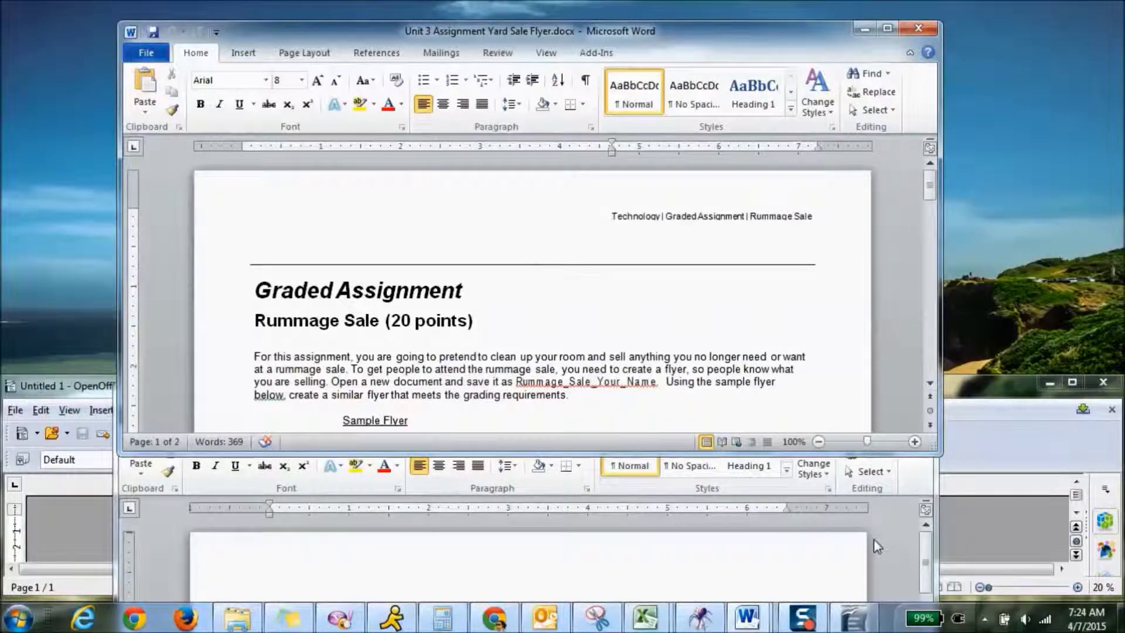
{"action": "left_click_drag", "start_coordinate": [996, 388], "coordinate": [814, 117]}
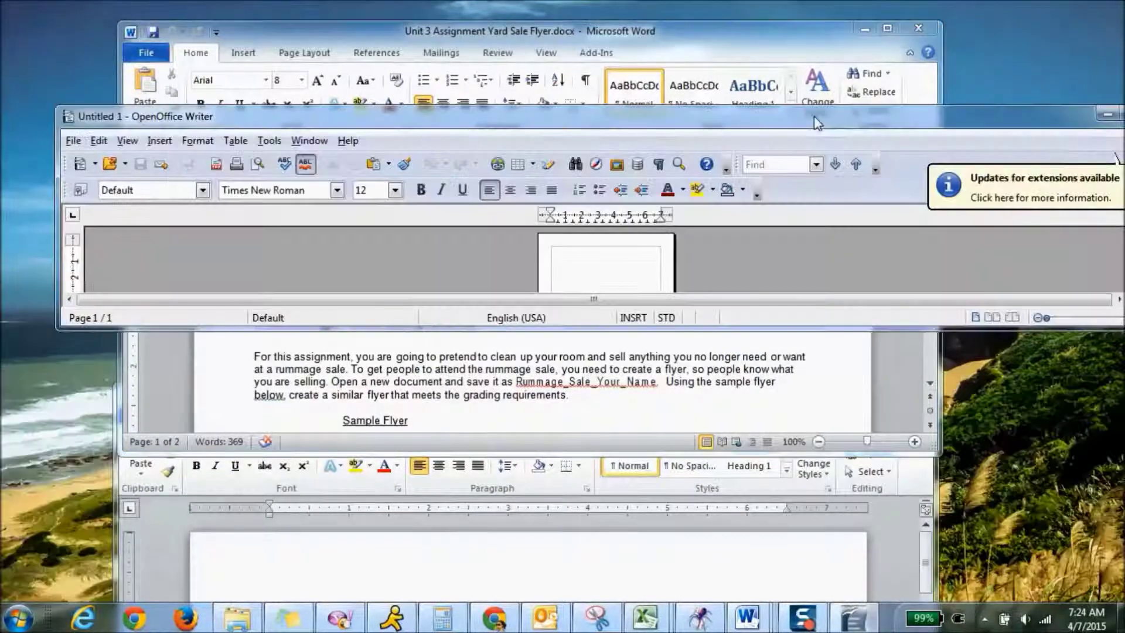
Start saving the Writer document under a new name, creating and opening a Computer Literacy folder on the Desktop.
{"action": "left_click", "coordinate": [73, 140]}
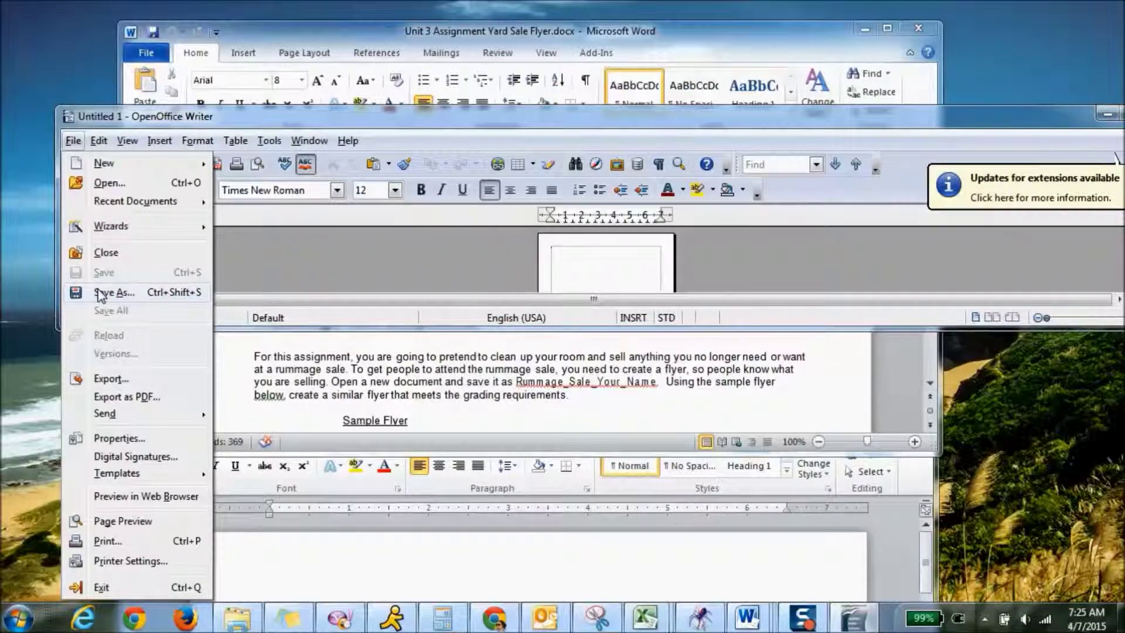
{"action": "left_click", "coordinate": [112, 293]}
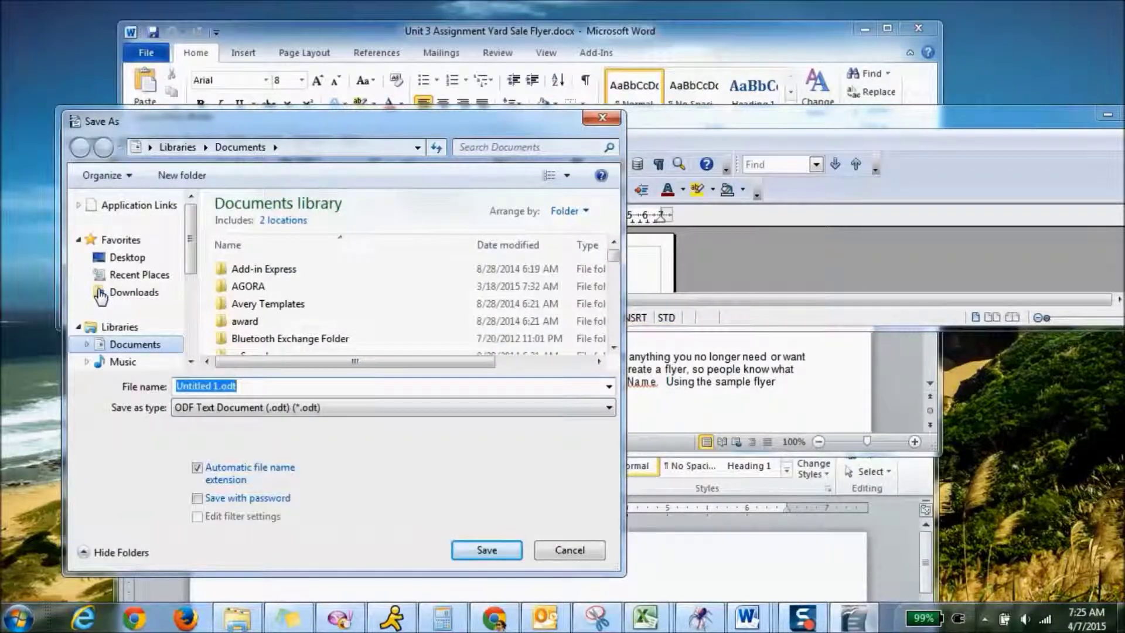
{"action": "left_click", "coordinate": [130, 259]}
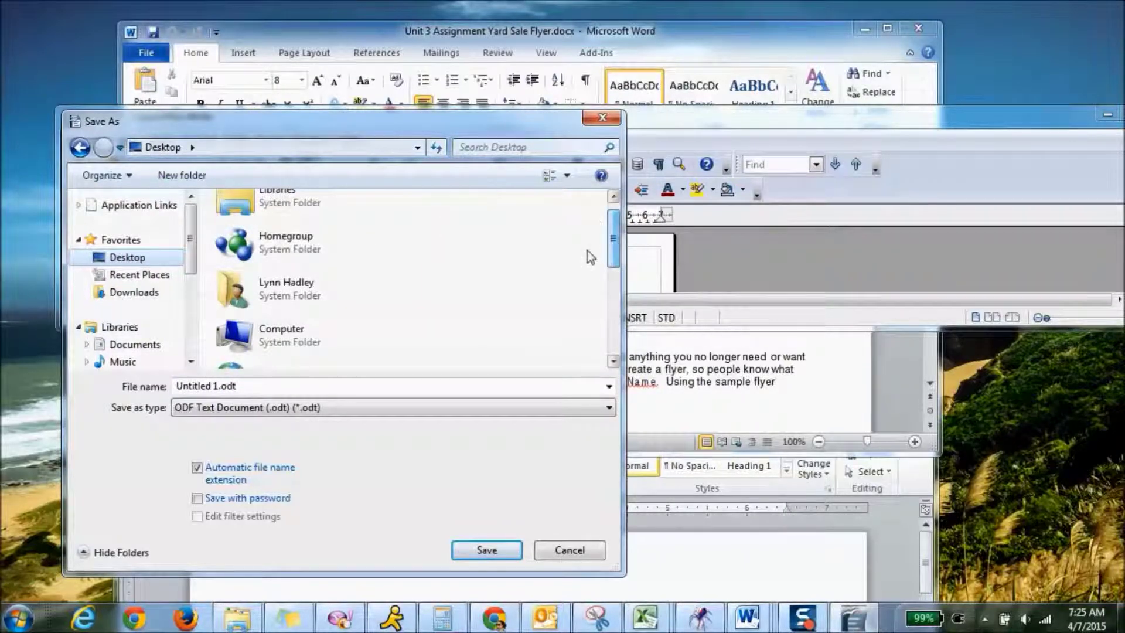
{"action": "left_click", "coordinate": [180, 174]}
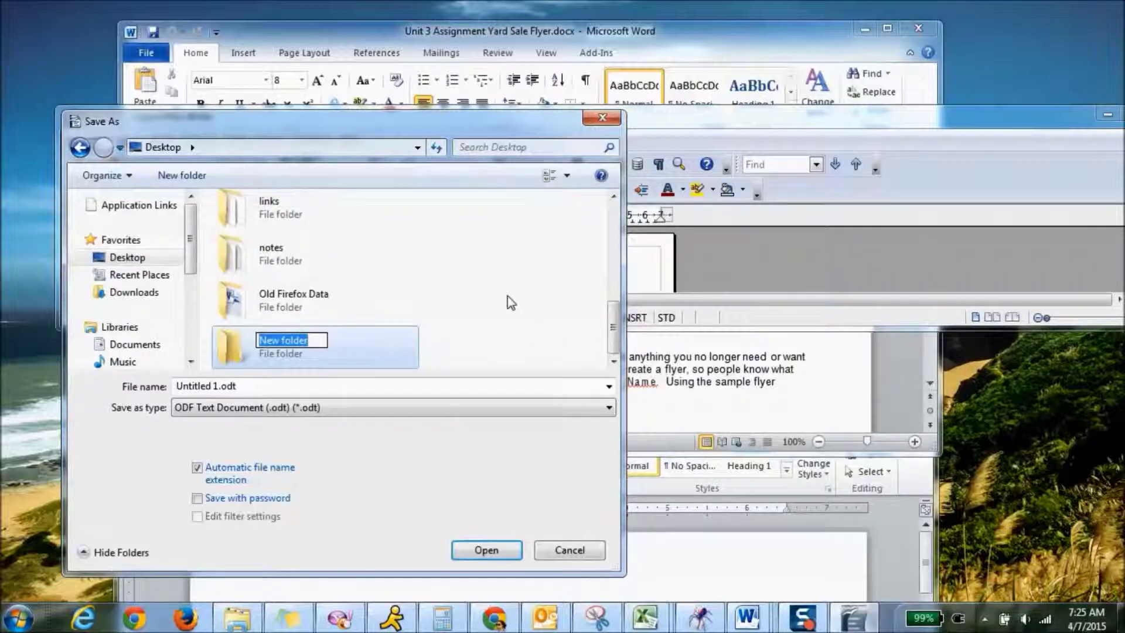
{"action": "type", "text": "Computer Literacy"}
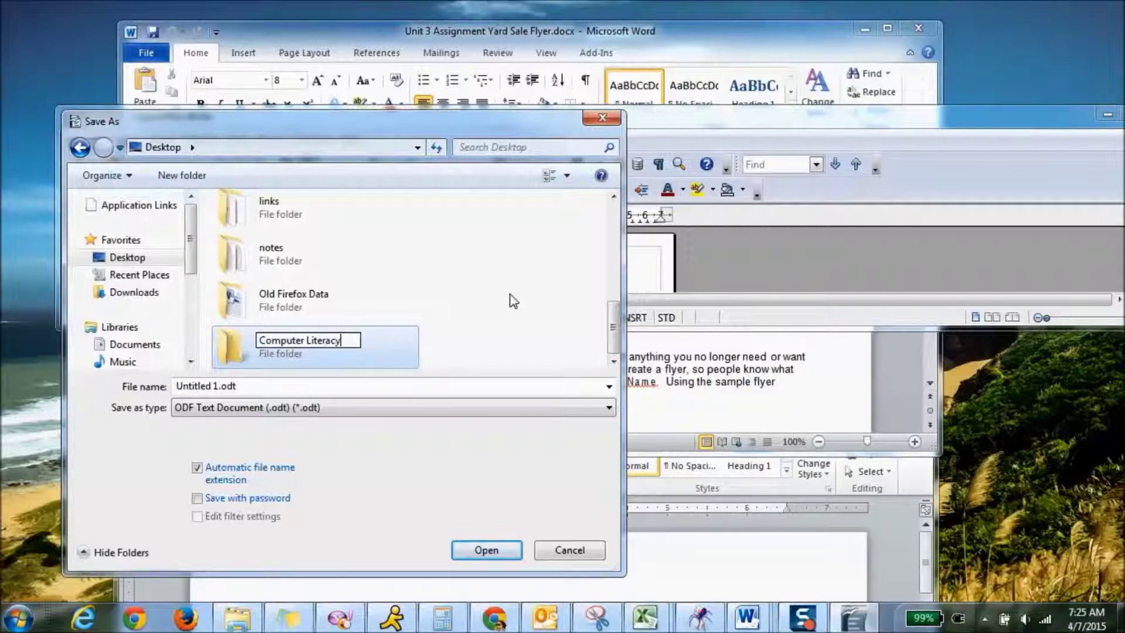
{"action": "double_click", "coordinate": [305, 362]}
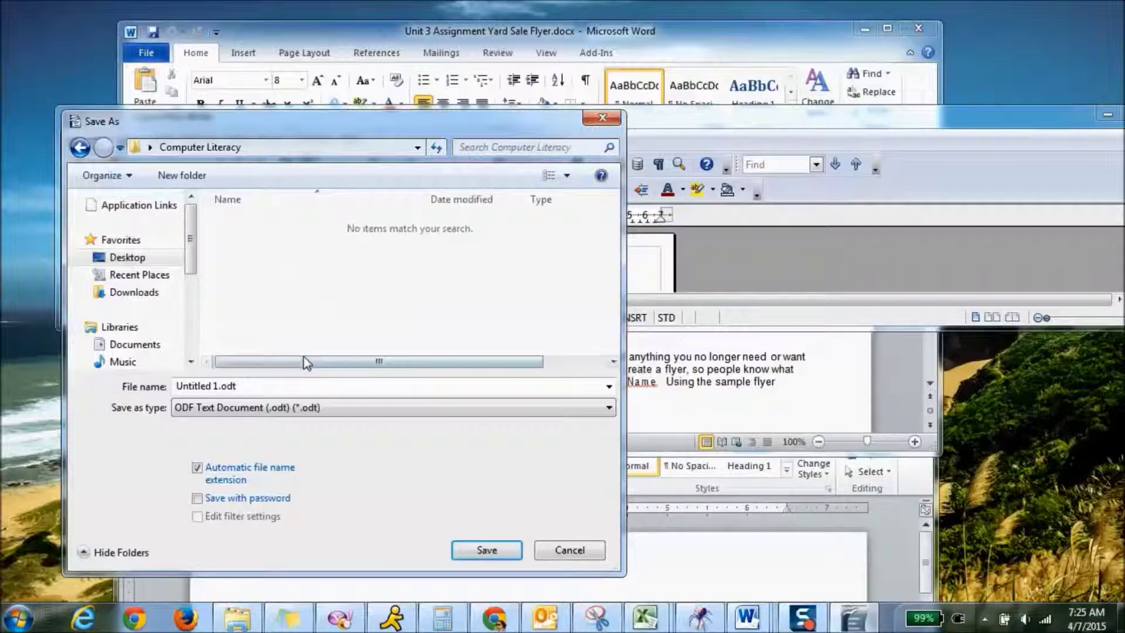
Name the Writer document Yard_Sale_ followed by the author's title and surname, and save it as an ODF text document.
{"action": "left_click", "coordinate": [290, 388]}
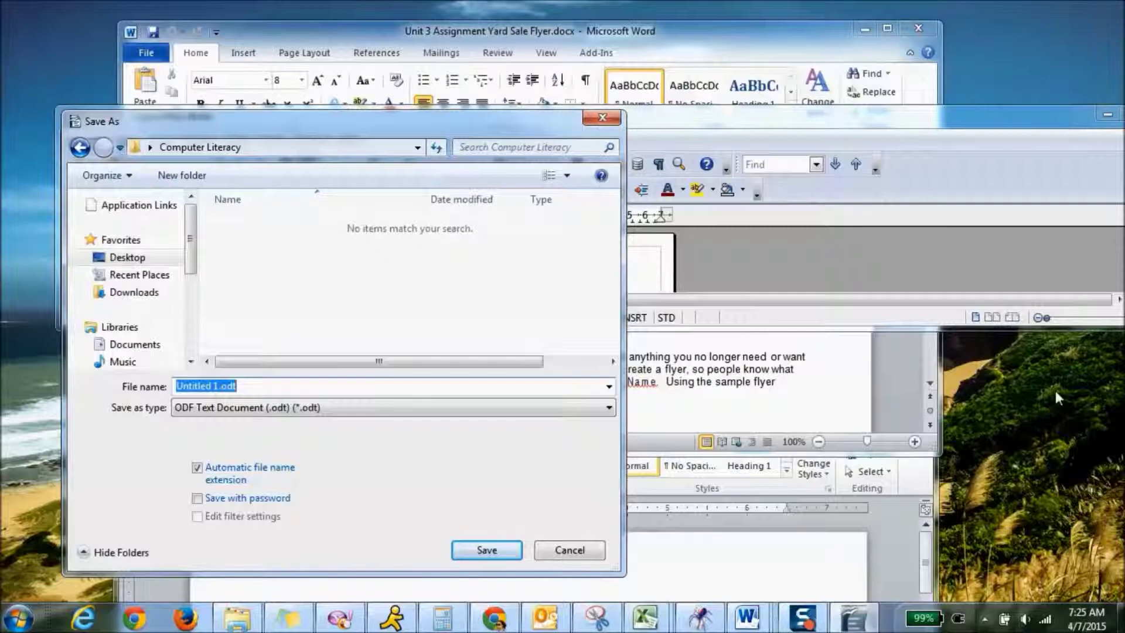
{"action": "type", "text": "Yard"}
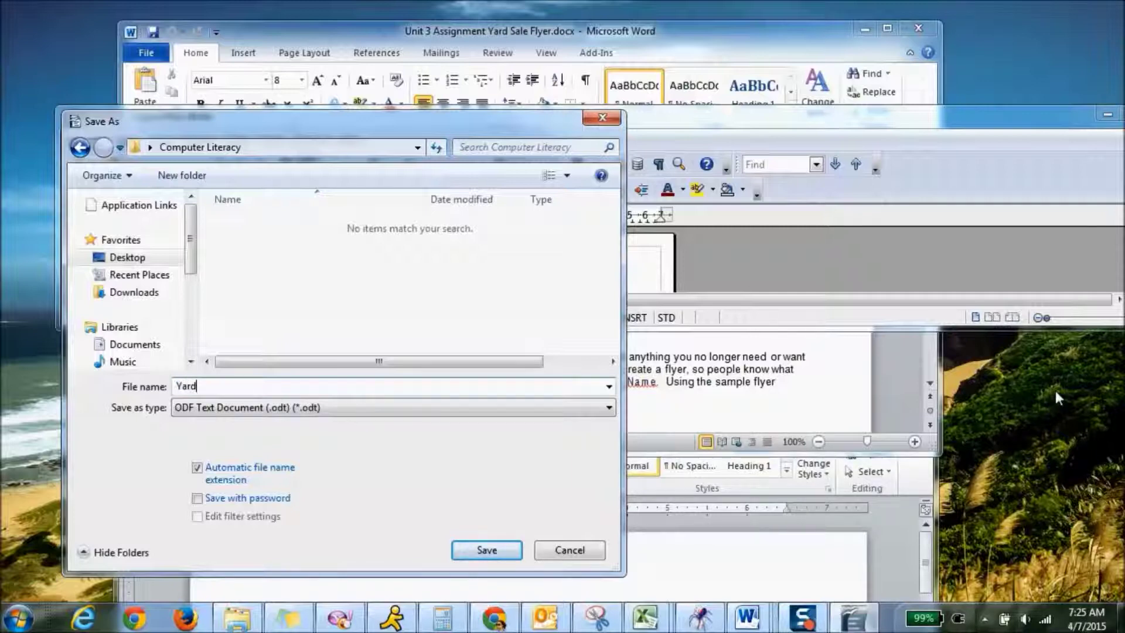
{"action": "type", "text": "_Sale_Ms."}
{"action": "key", "text": "BackSpace"}
{"action": "type", "text": "_Hadley"}
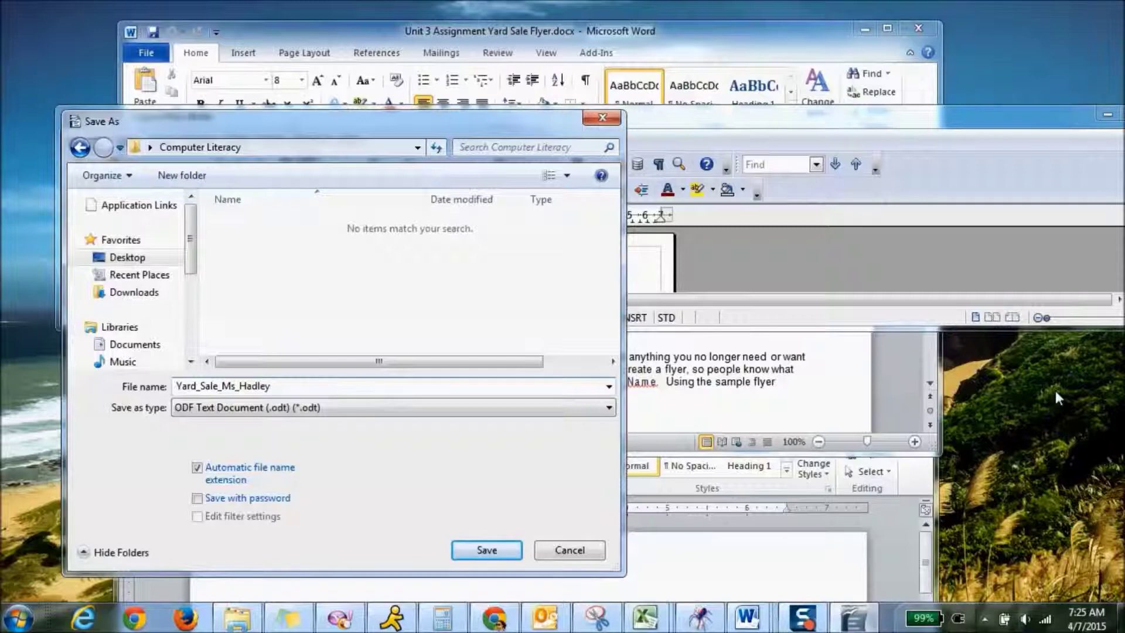
{"action": "left_click", "coordinate": [502, 554]}
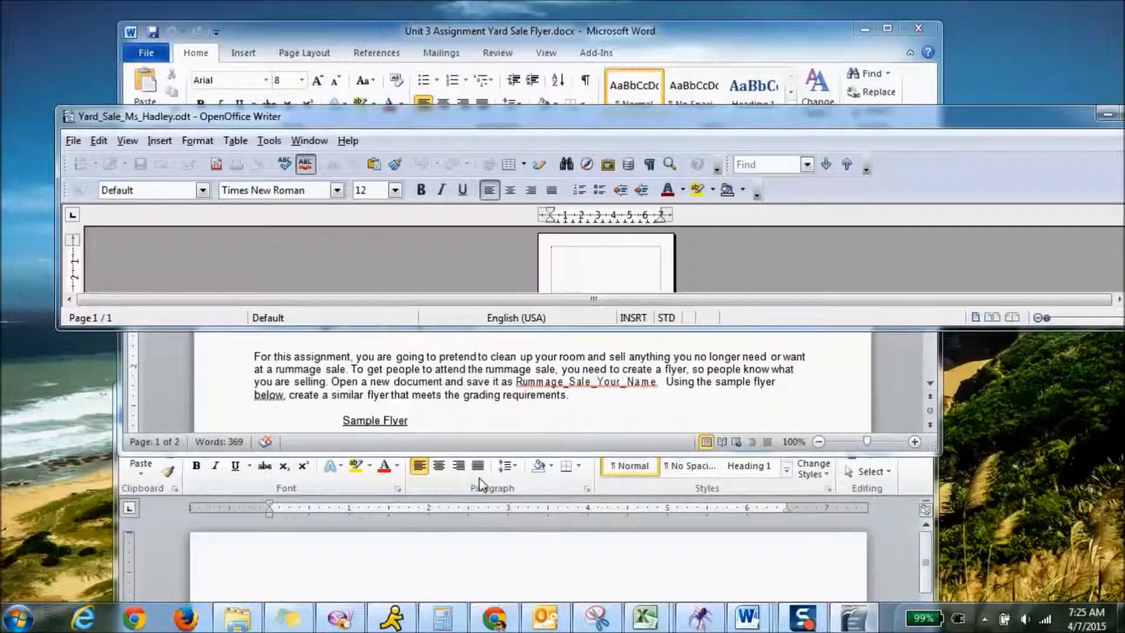
Bring the blank Word document forward and start saving it into the Computer Literacy folder on the Desktop.
{"action": "left_click", "coordinate": [895, 535]}
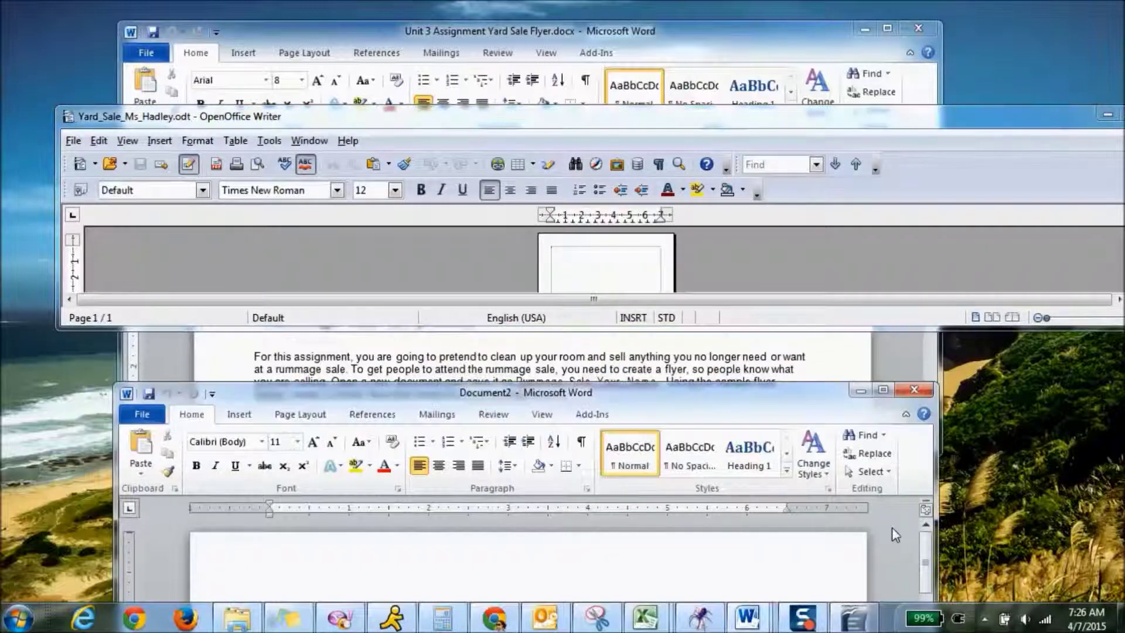
{"action": "left_click_drag", "start_coordinate": [640, 418], "coordinate": [698, 180]}
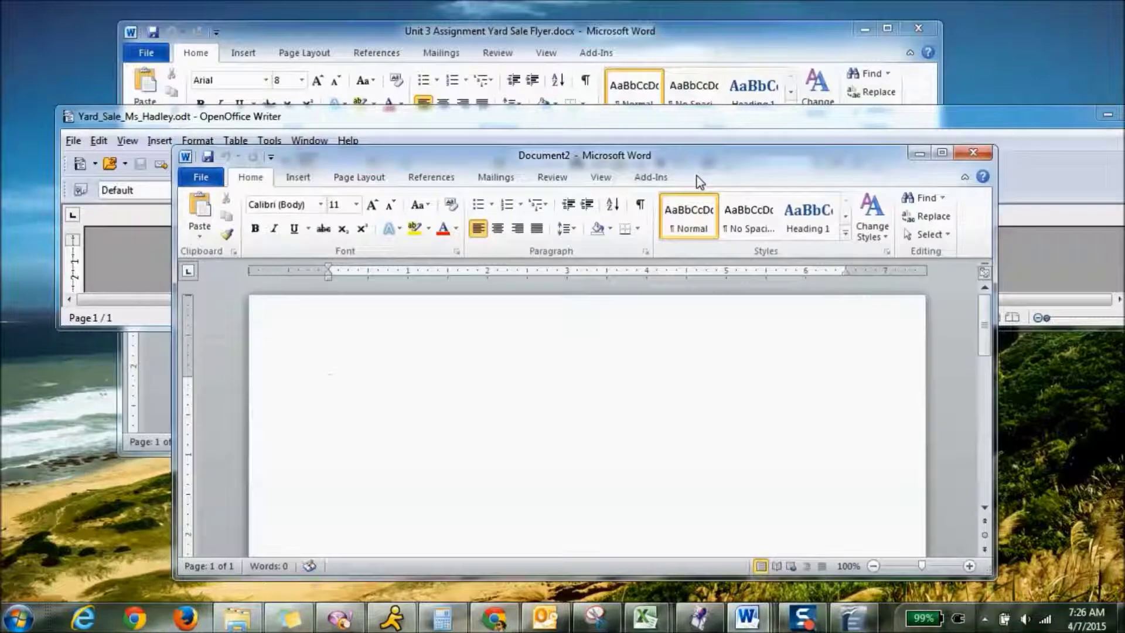
{"action": "left_click", "coordinate": [201, 177]}
{"action": "left_click", "coordinate": [229, 227]}
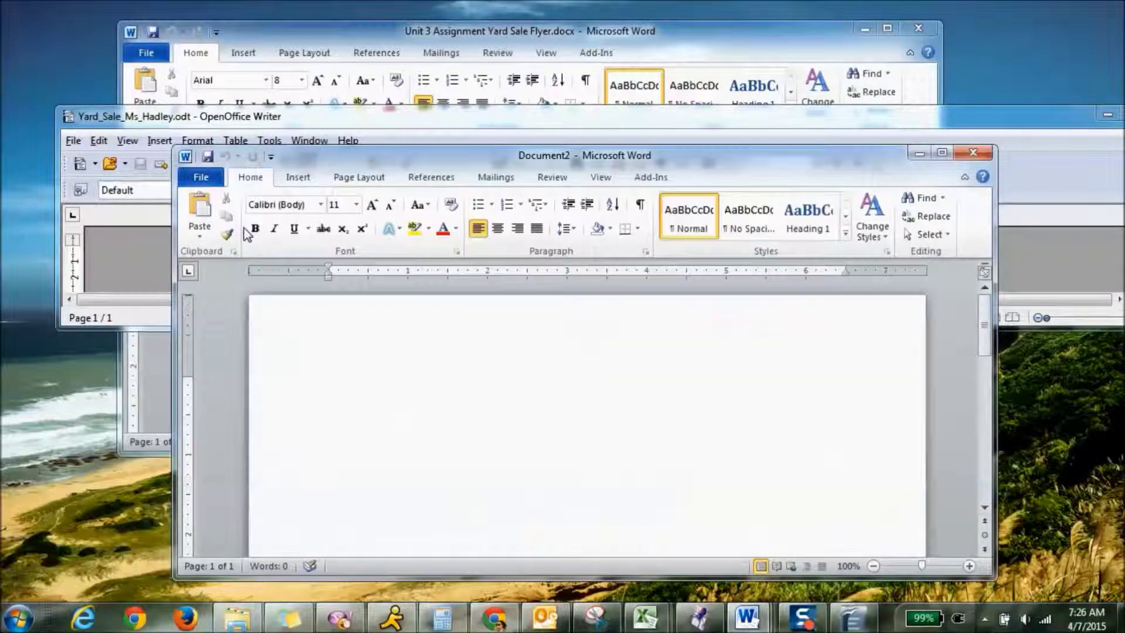
{"action": "left_click", "coordinate": [241, 293]}
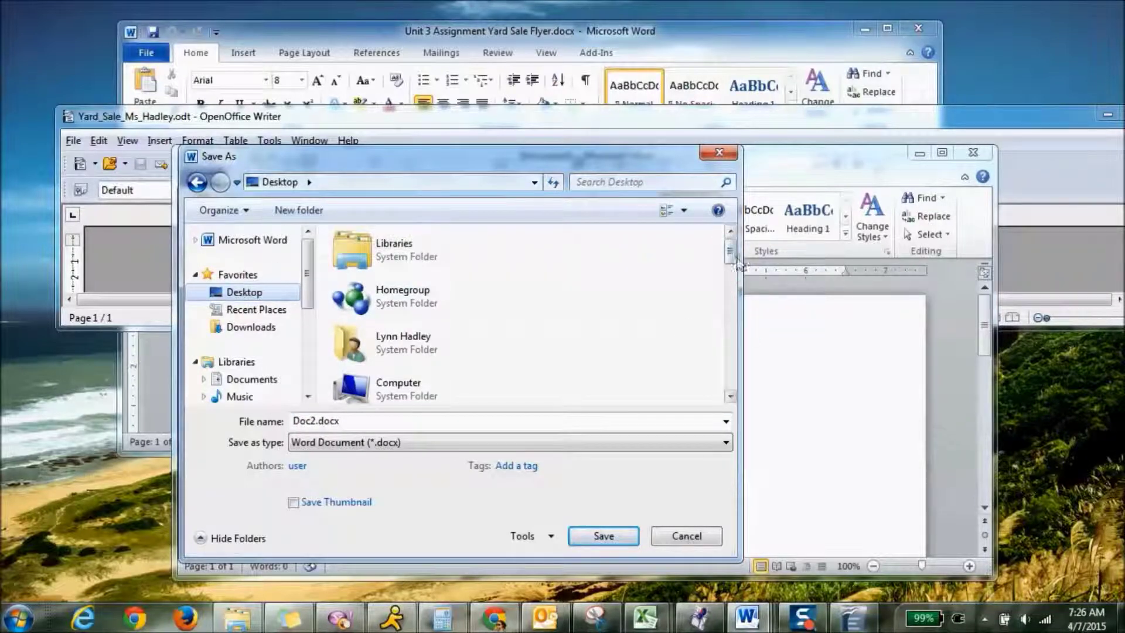
{"action": "left_click_drag", "start_coordinate": [736, 254], "coordinate": [740, 299]}
{"action": "double_click", "coordinate": [419, 322]}
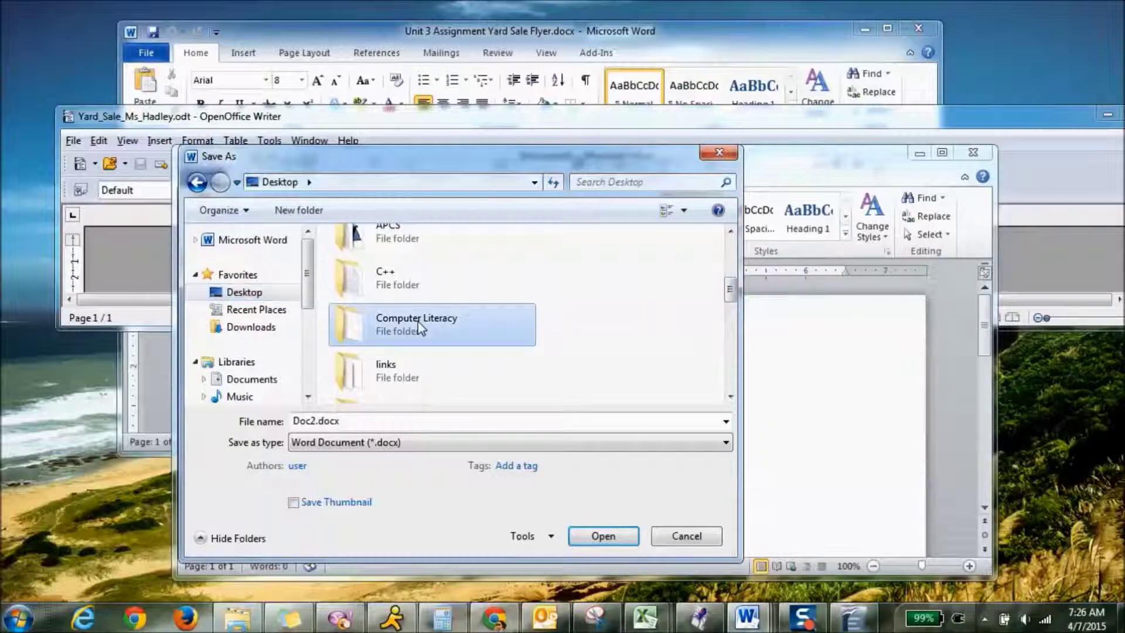
Name the Word document Garage_Sale_ followed by the author's title and surname, and save it in docx format.
{"action": "left_click", "coordinate": [439, 420]}
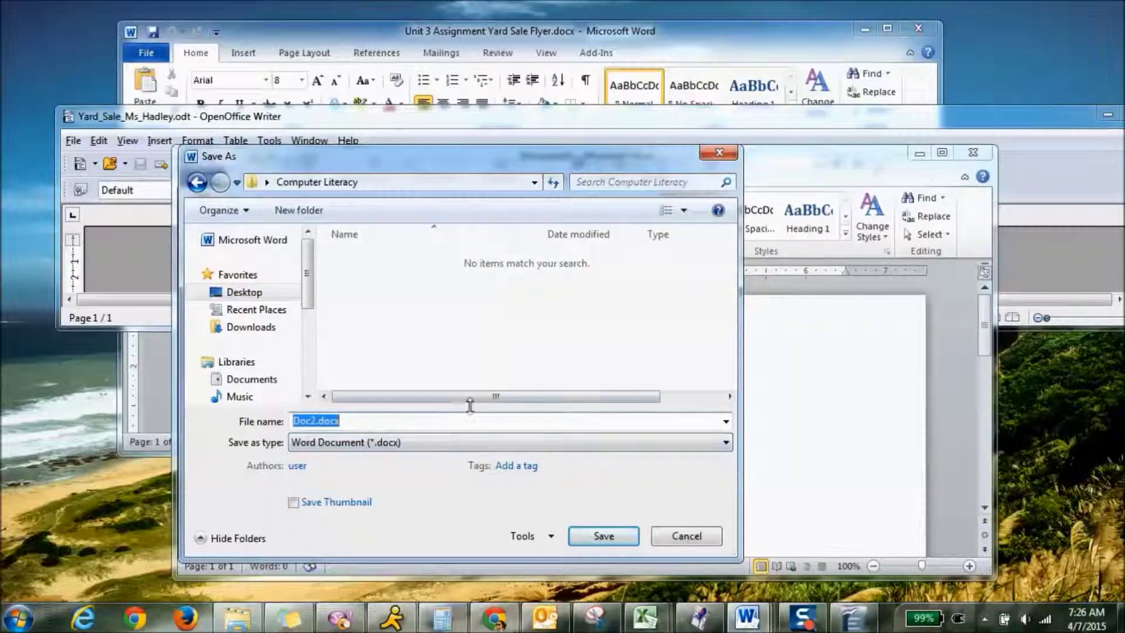
{"action": "type", "text": "G"}
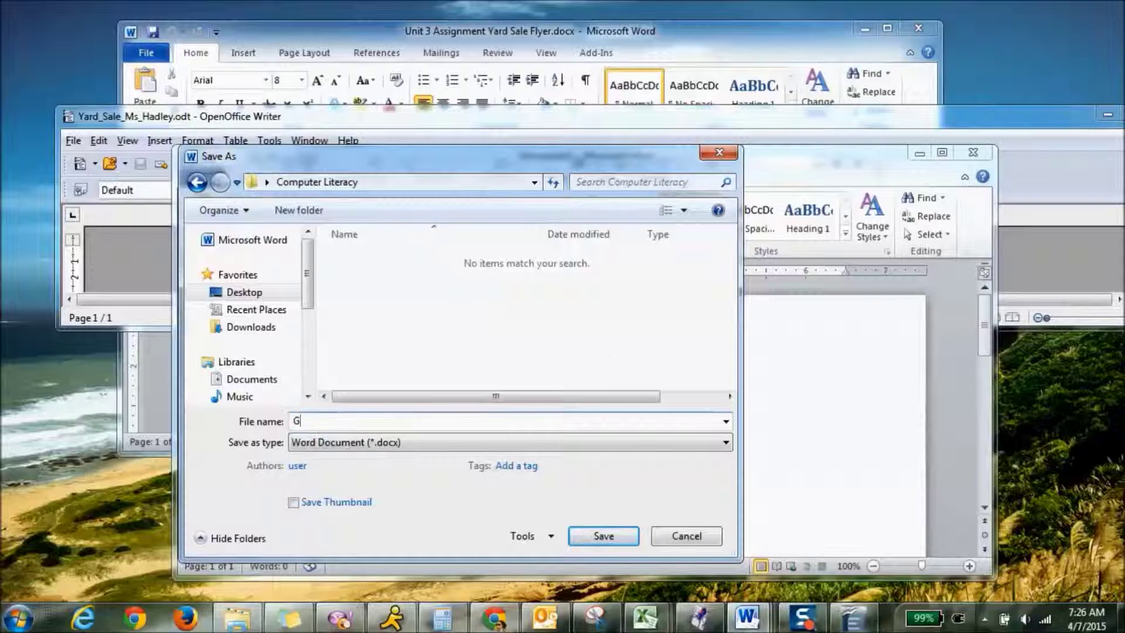
{"action": "type", "text": "arage_Sale_Ms"}
{"action": "type", "text": "_Hadley"}
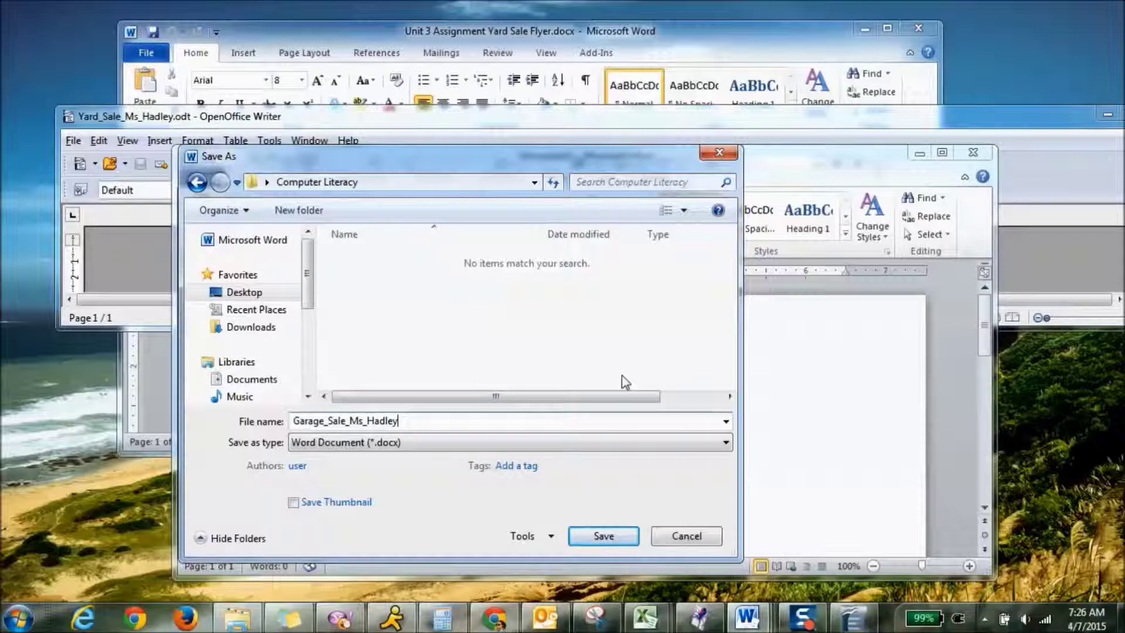
{"action": "left_click", "coordinate": [609, 535]}
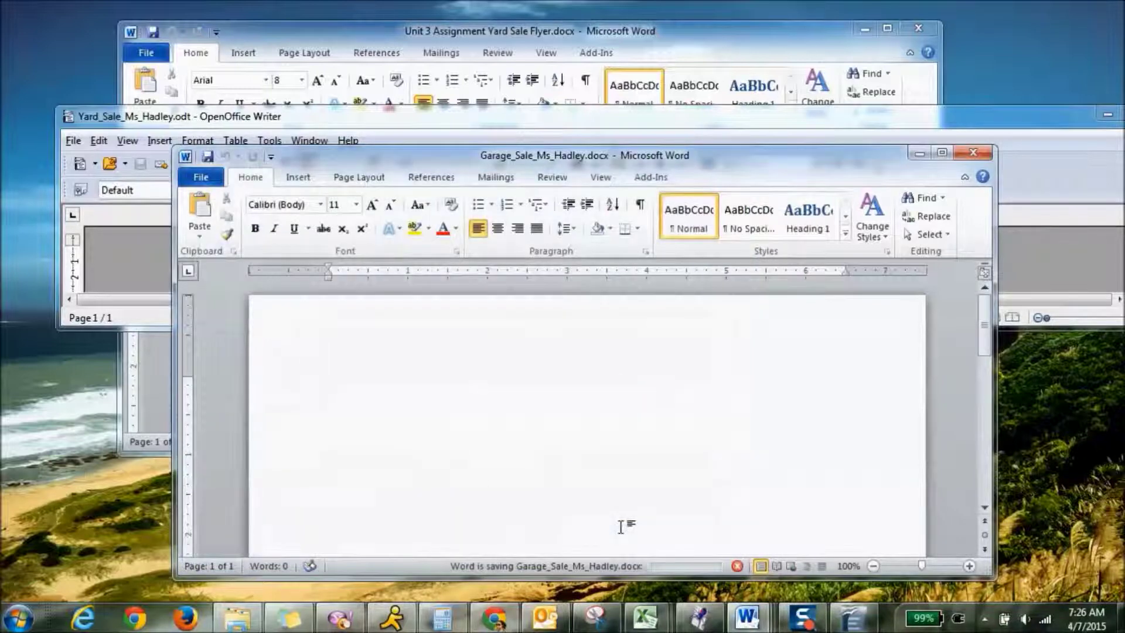
Check the sample flyer and requirements in the assignment, and enter the title Garage Sale in the new Word document.
{"action": "left_click", "coordinate": [523, 128]}
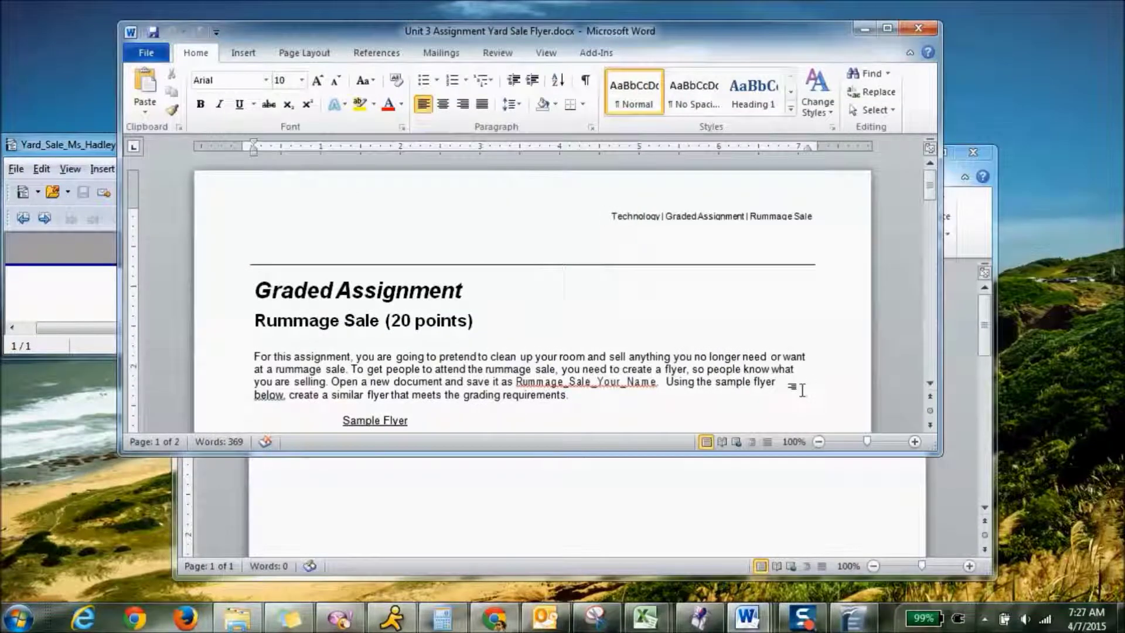
{"action": "scroll", "coordinate": [802, 390], "scroll_direction": "down", "scroll_amount": 8}
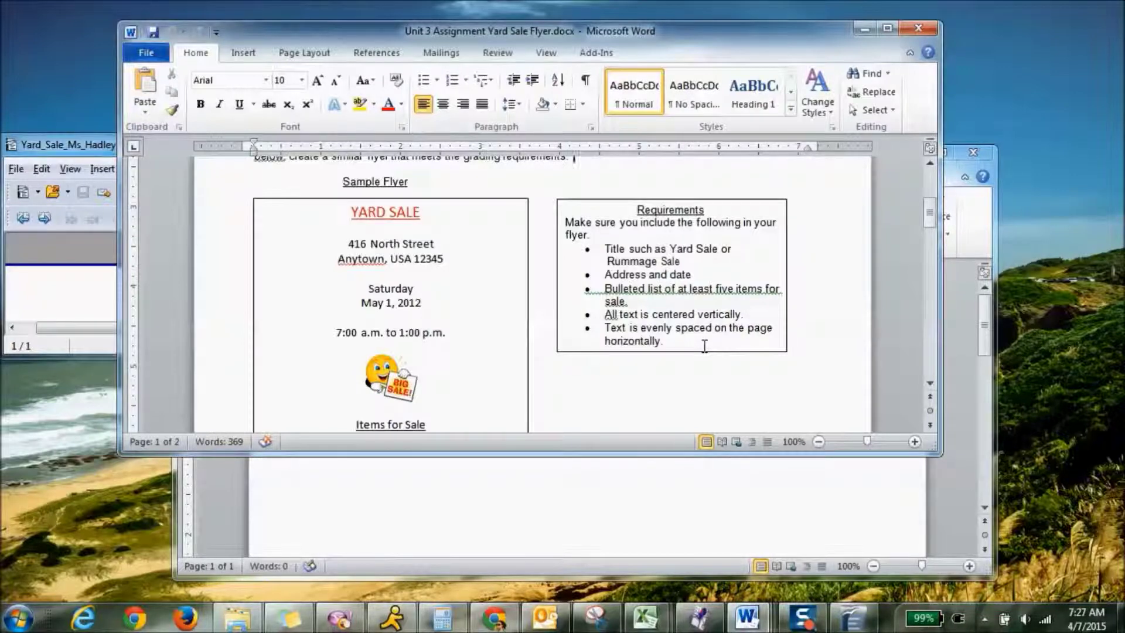
{"action": "left_click", "coordinate": [569, 475]}
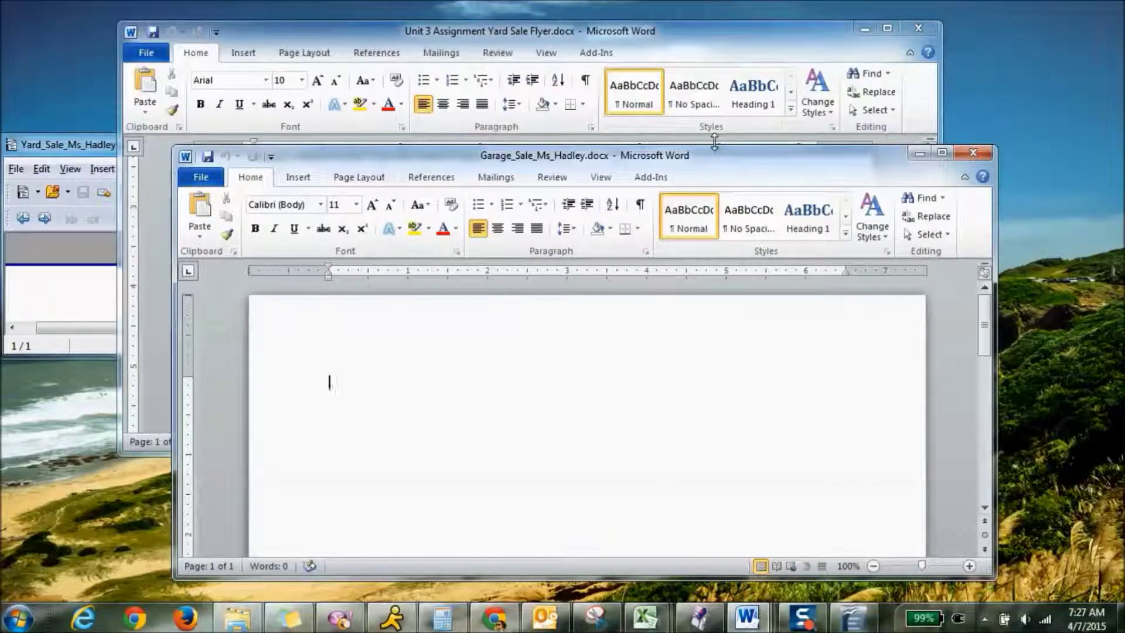
{"action": "type", "text": "Garage Sale"}
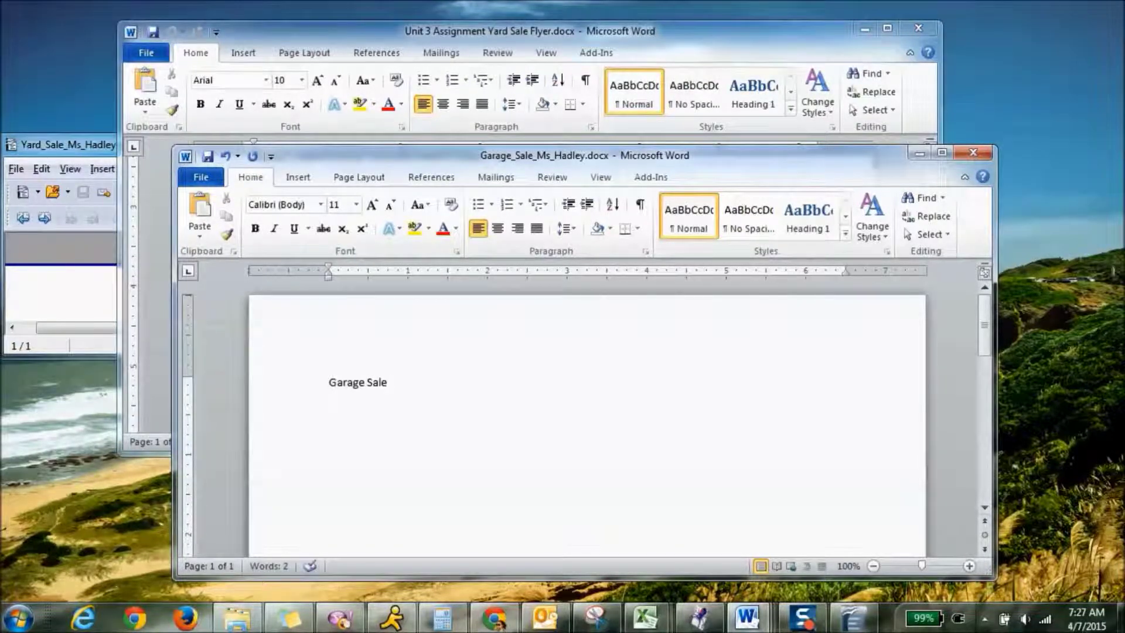
Switch to the OpenOffice Writer document, enter the title Yard Sale, and restore its window to a smaller size.
{"action": "left_click", "coordinate": [88, 302]}
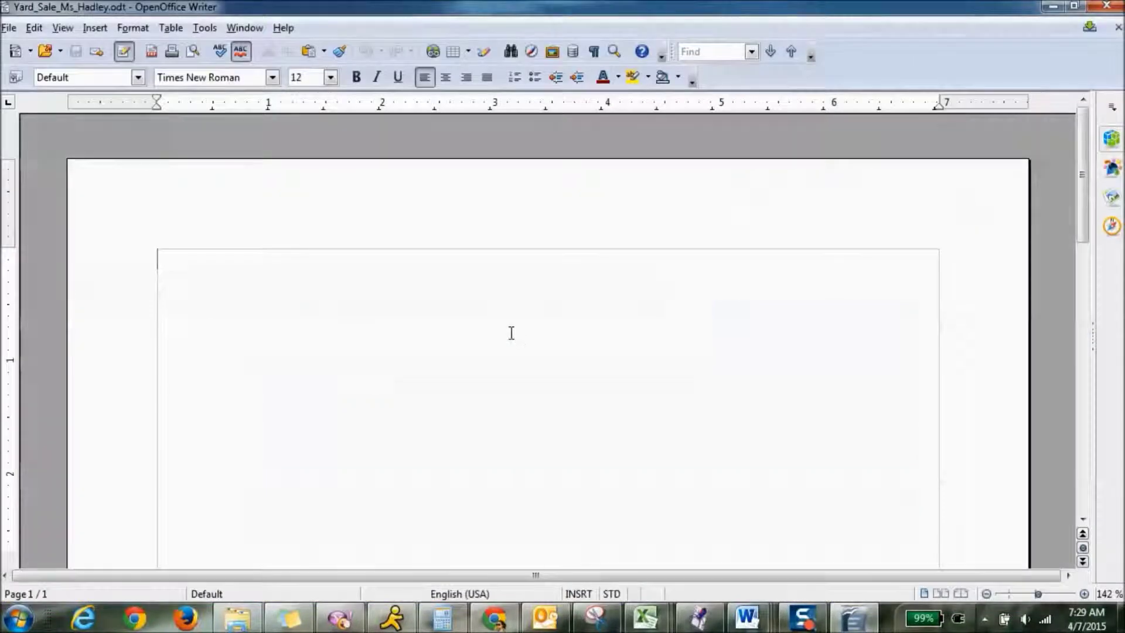
{"action": "type", "text": "Yard "}
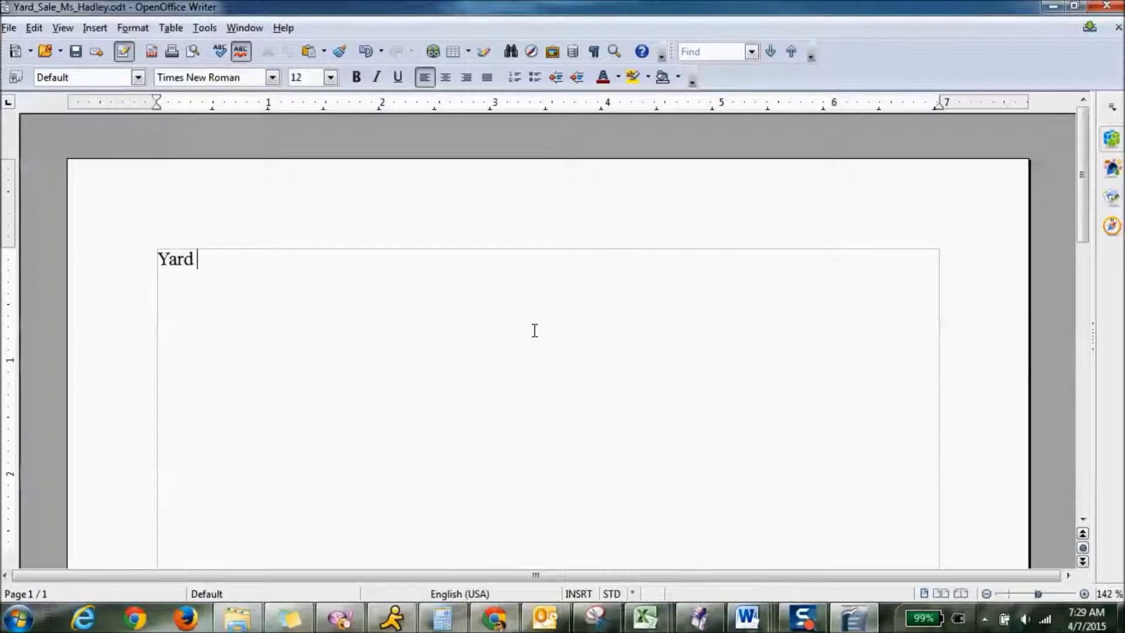
{"action": "type", "text": "Sale"}
{"action": "left_click", "coordinate": [1075, 6]}
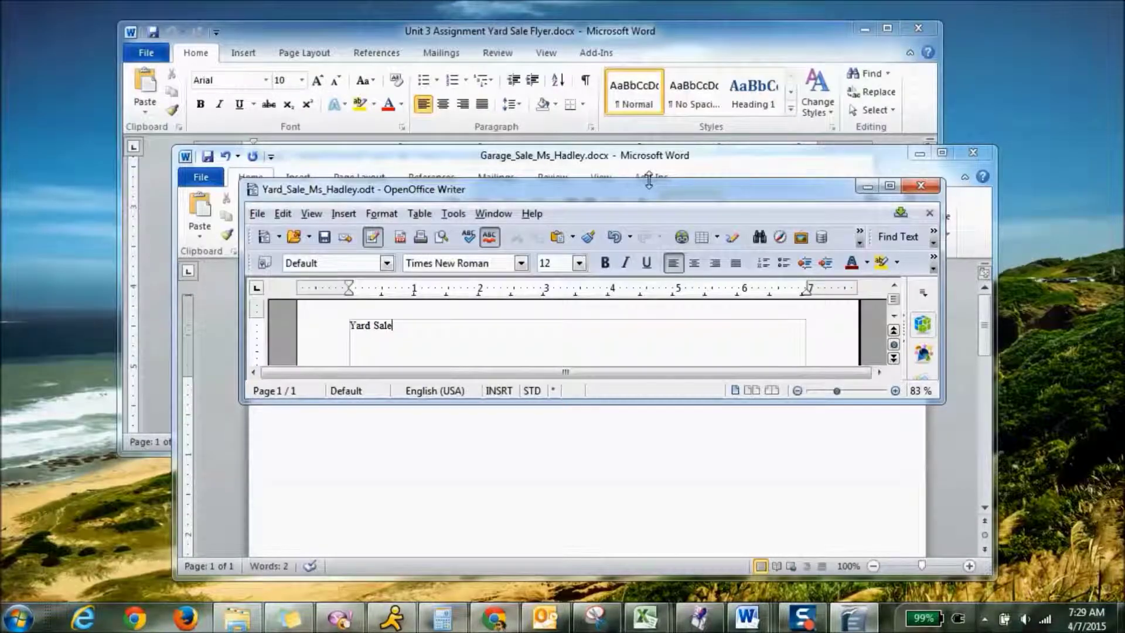
Check the assignment requirements, and add the sale's street address and town line below the title in the Garage Sale Word document.
{"action": "left_click", "coordinate": [666, 34]}
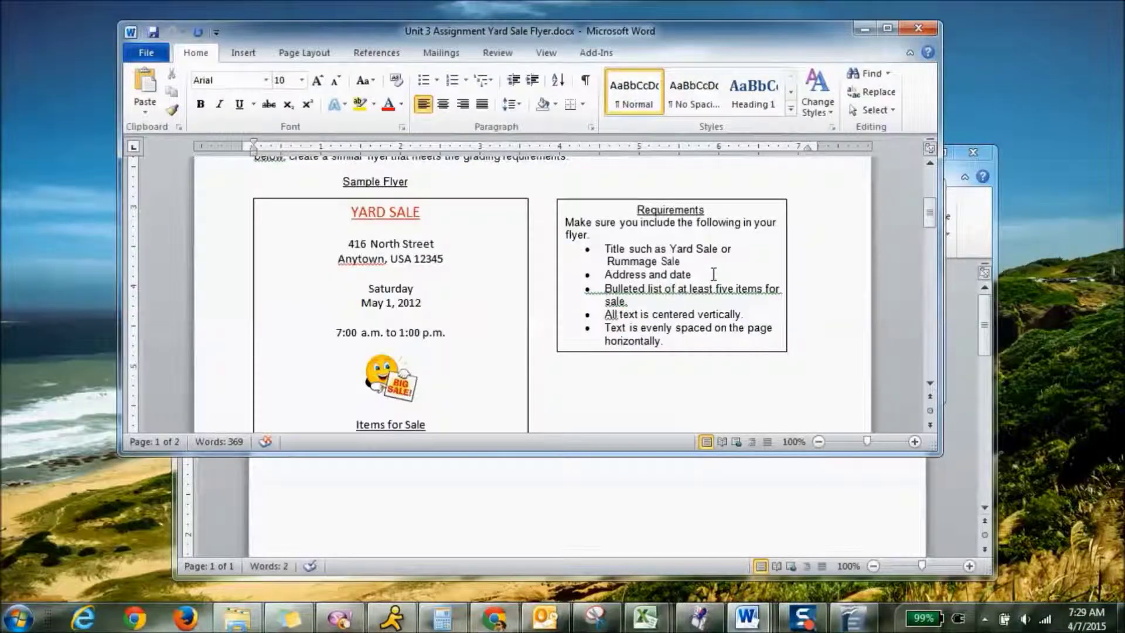
{"action": "left_click", "coordinate": [949, 182]}
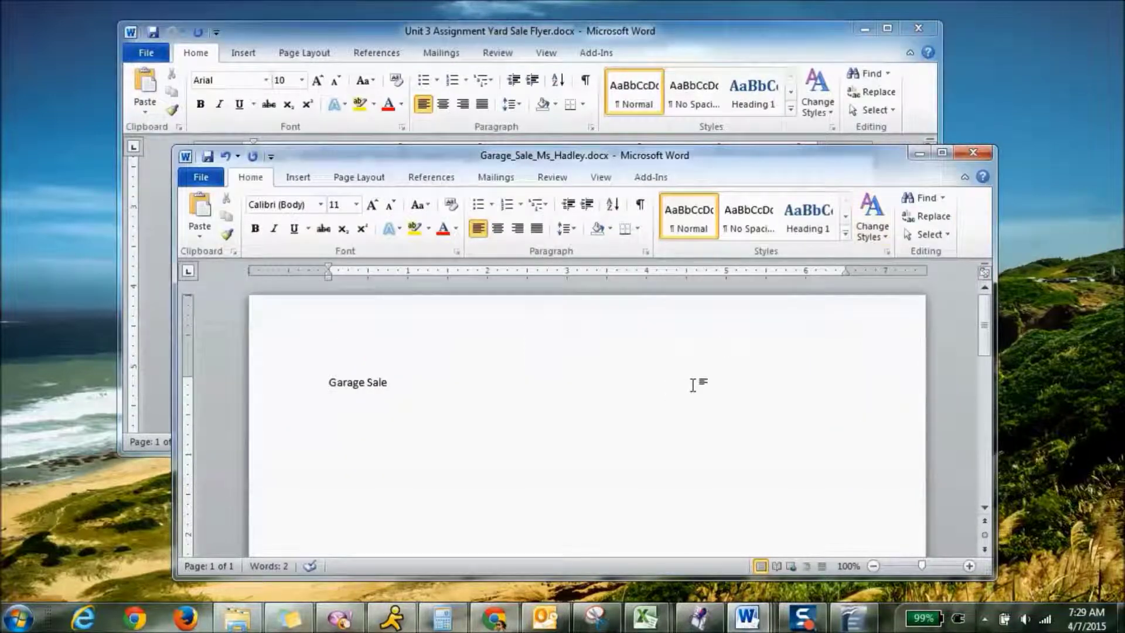
{"action": "key", "text": "Return"}
{"action": "type", "text": "123 Main "}
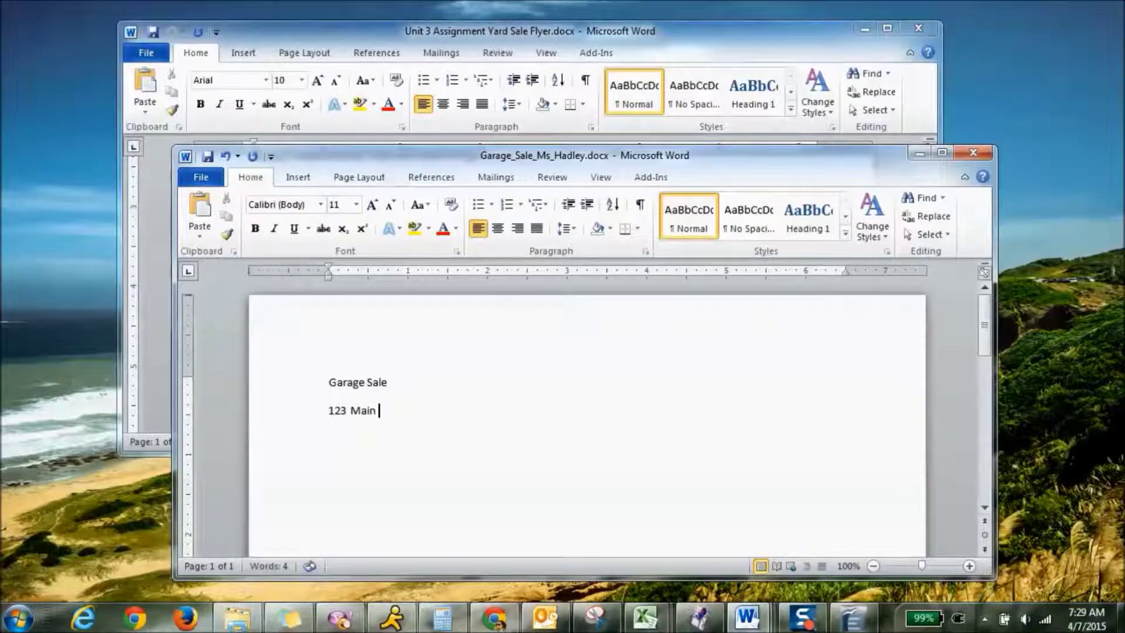
{"action": "type", "text": "Street"}
{"action": "key", "text": "Return"}
{"action": "type", "text": "Anytown, USA"}
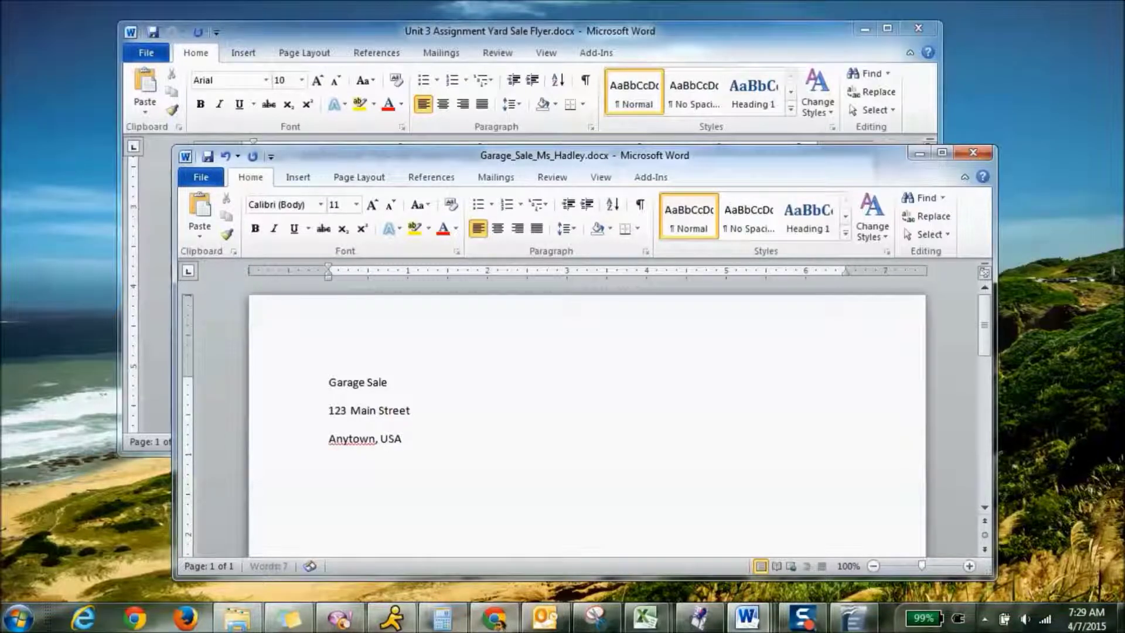
{"action": "type", "text": " 12345"}
Switch to the Writer flyer and add the sale's street address and town line below the title, followed by a blank line.
{"action": "key", "text": "alt+Tab"}
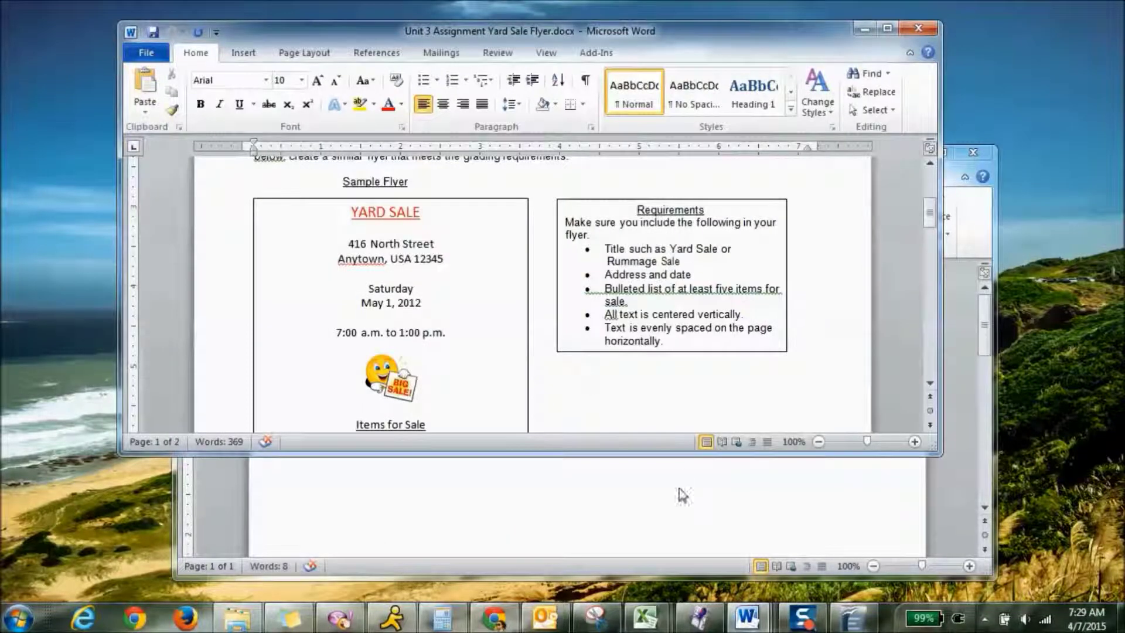
{"action": "left_click", "coordinate": [984, 233]}
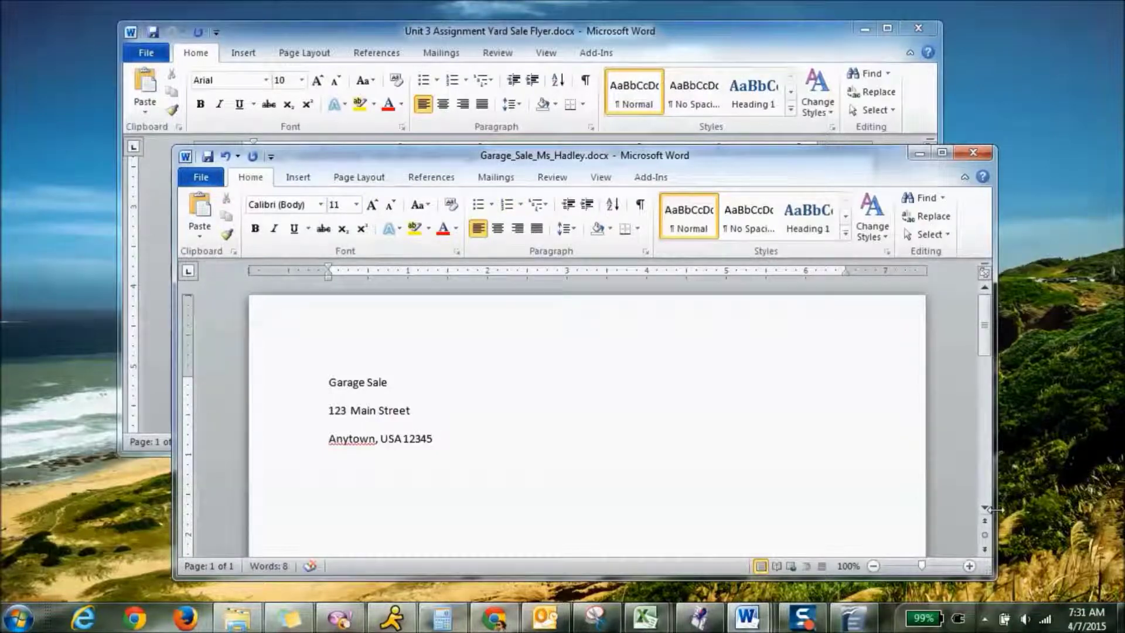
{"action": "left_click", "coordinate": [862, 622]}
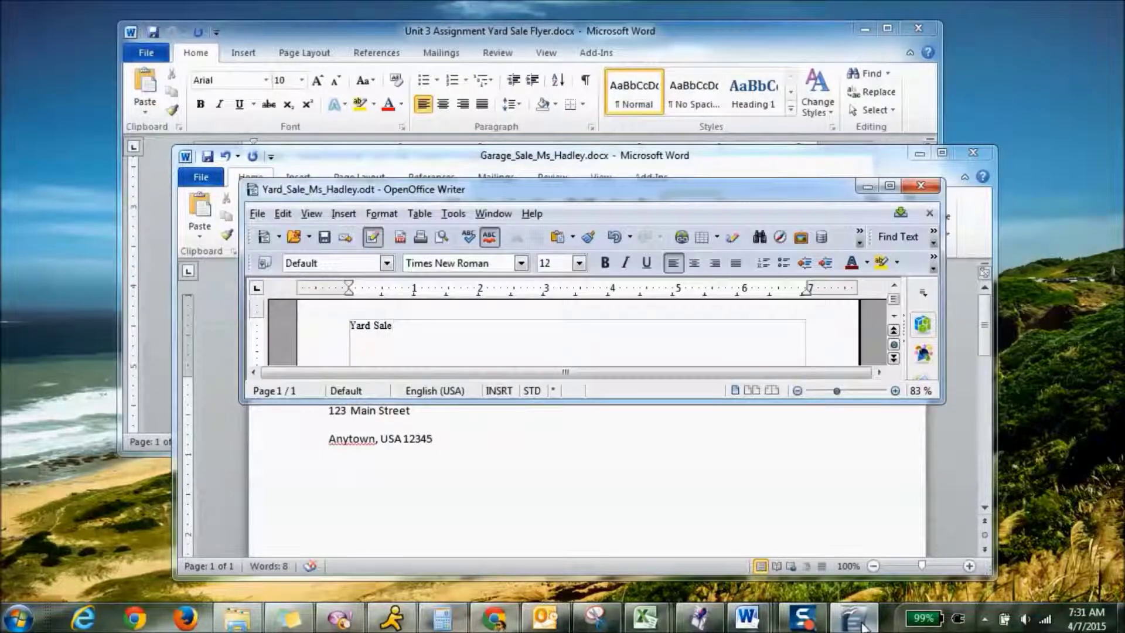
{"action": "key", "text": "Return"}
{"action": "type", "text": "123 Main Street"}
{"action": "key", "text": "Return"}
{"action": "type", "text": "Anytown USA"}
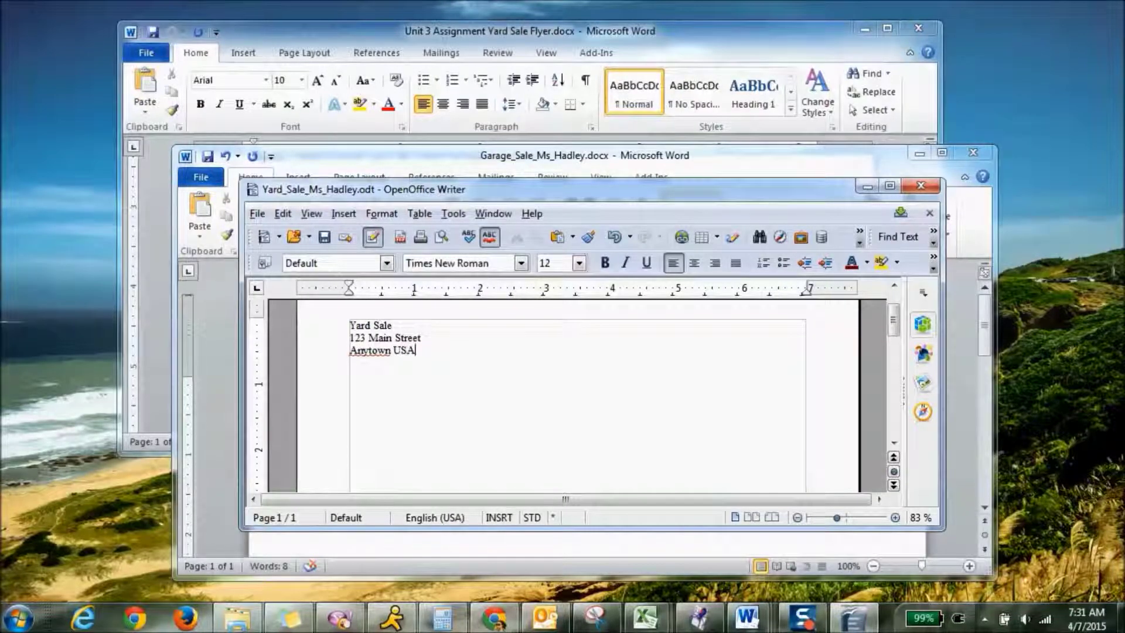
{"action": "type", "text": " 12345"}
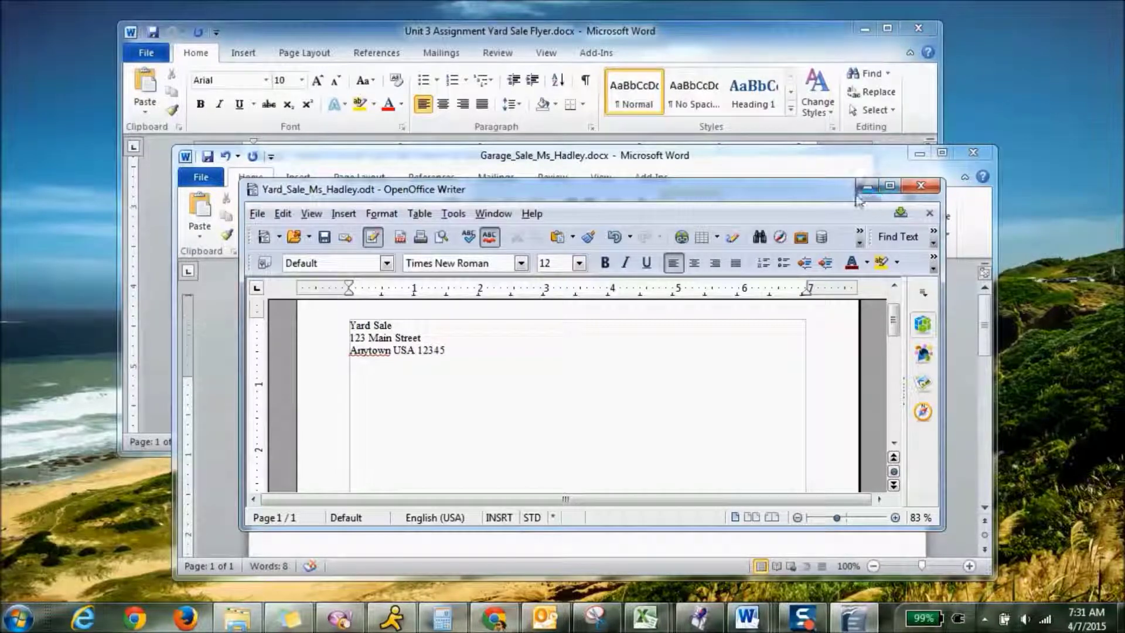
{"action": "key", "text": "Return"}
{"action": "key", "text": "Return"}
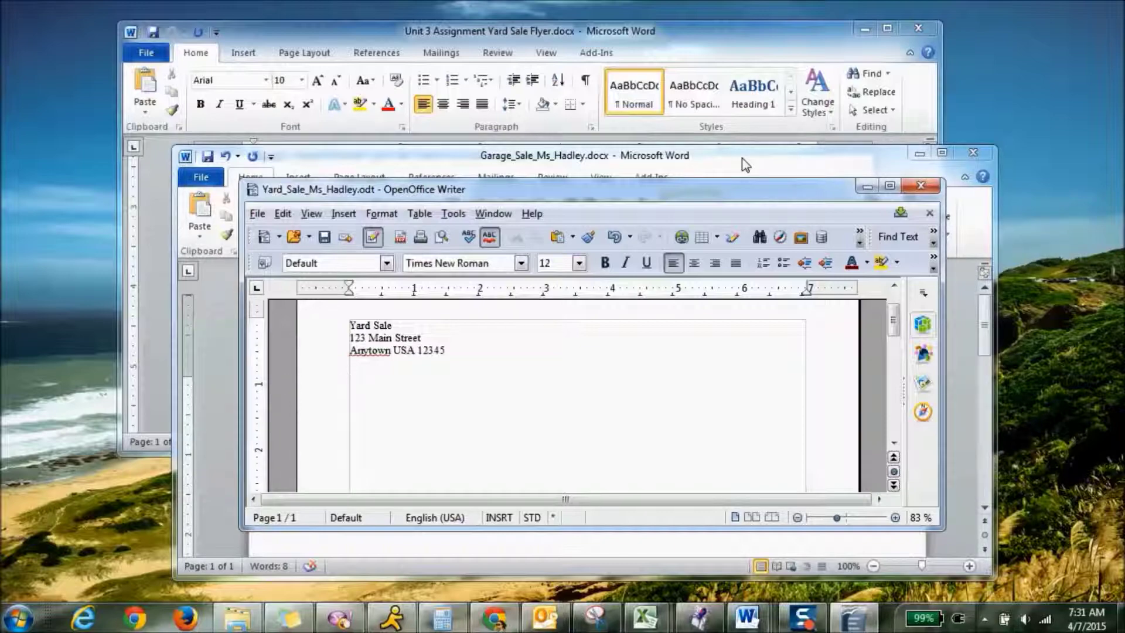
Check the sample flyer, and add the lines Sunday May 21, 2016 and 1-4 PM below the address in the Garage Sale Word document.
{"action": "left_click", "coordinate": [743, 34]}
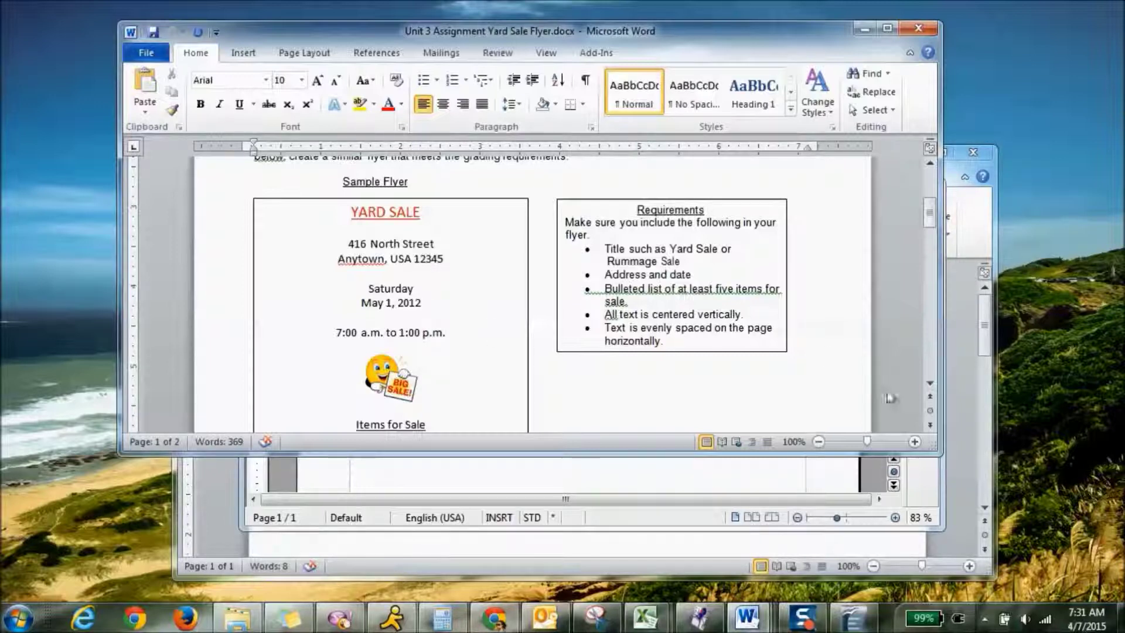
{"action": "left_click", "coordinate": [990, 227]}
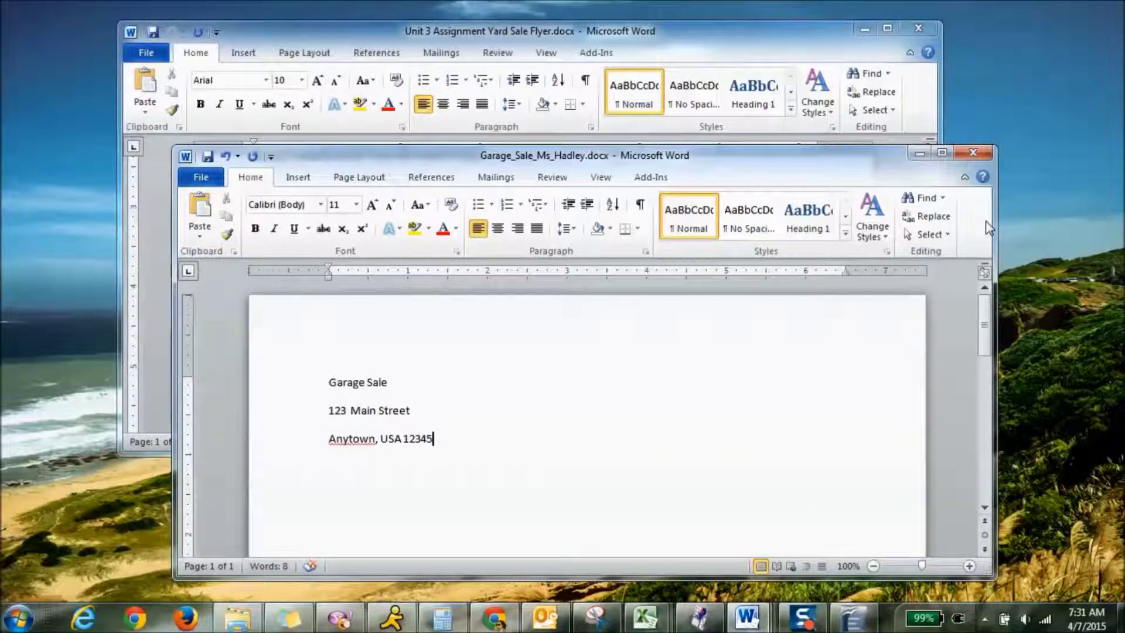
{"action": "key", "text": "Return"}
{"action": "type", "text": "Sunda"}
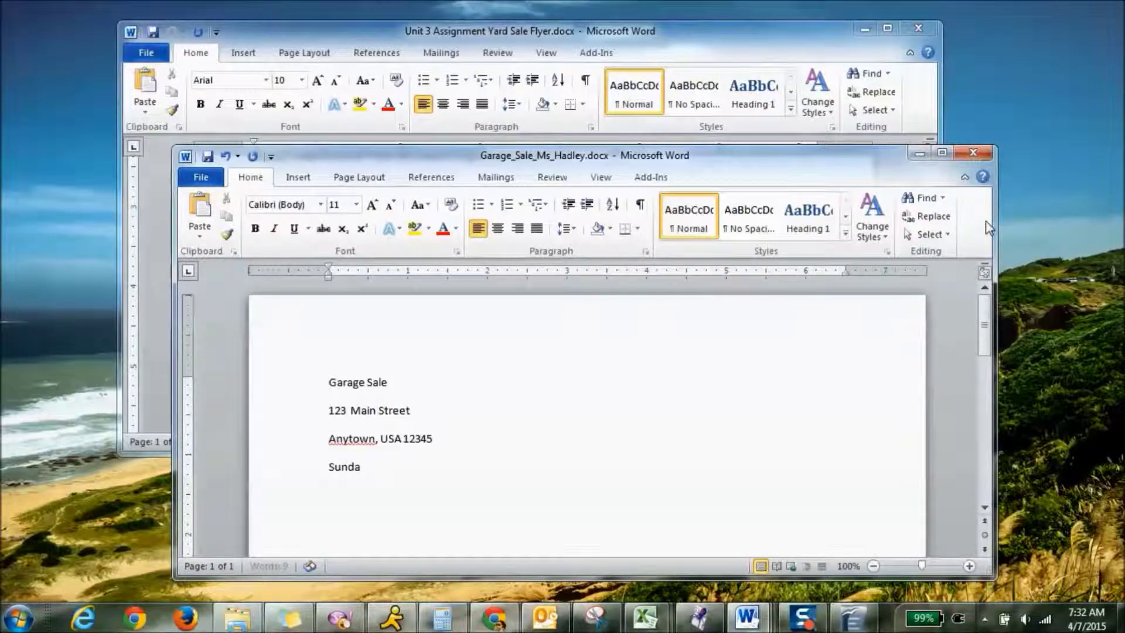
{"action": "type", "text": "y May 21"}
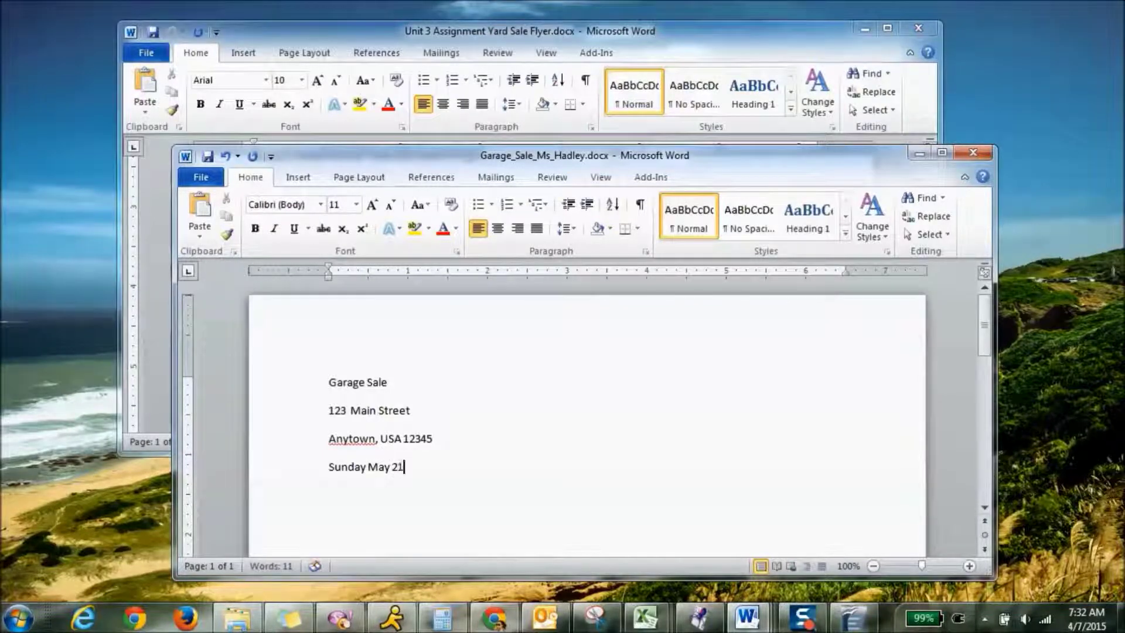
{"action": "type", "text": ", 2016"}
{"action": "key", "text": "Return"}
{"action": "type", "text": "1-4 PM"}
Switch to the Writer flyer and add the day Saturday and the hours 10 -4 on separate lines below the address.
{"action": "key", "text": "alt+Tab"}
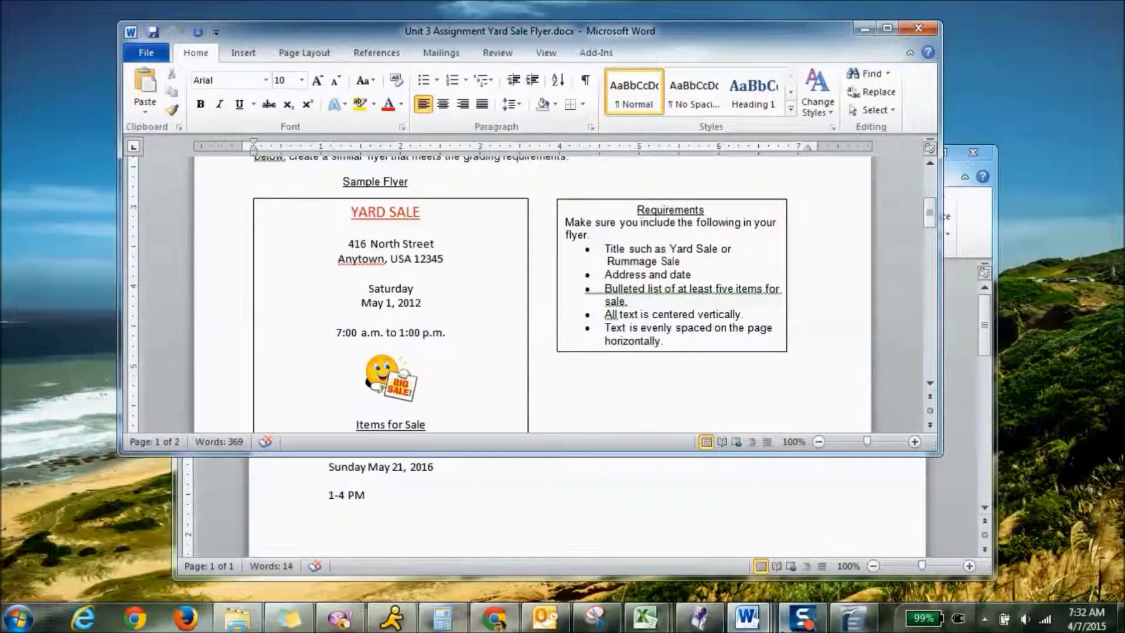
{"action": "mouse_move", "coordinate": [776, 609]}
{"action": "left_click", "coordinate": [852, 617]}
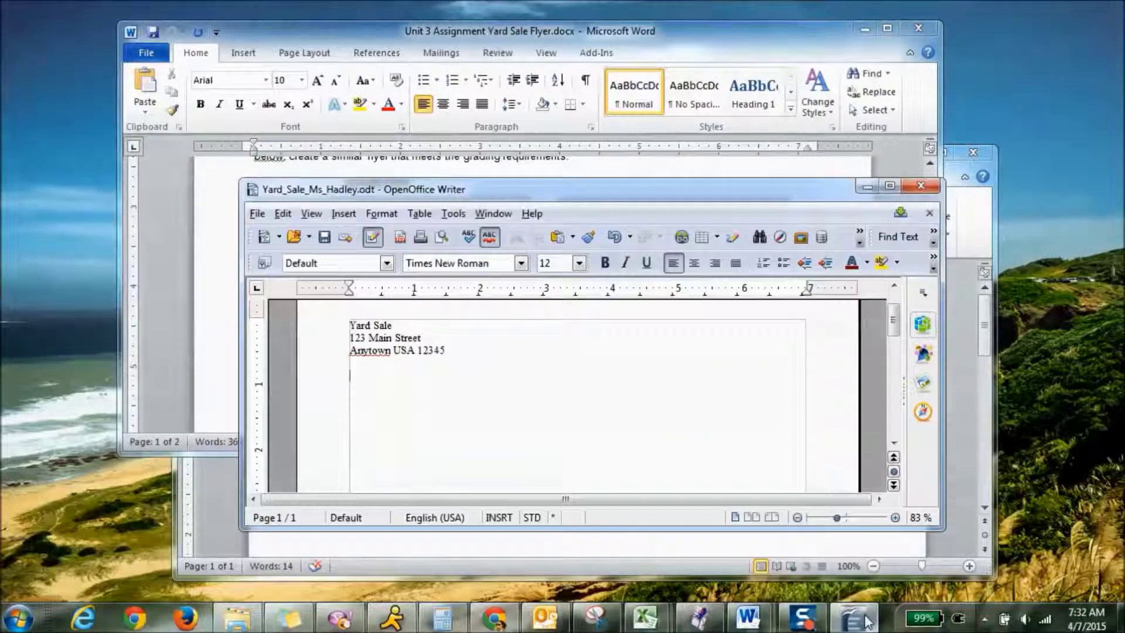
{"action": "type", "text": "Saturday"}
{"action": "key", "text": "Return"}
{"action": "type", "text": "10 -4"}
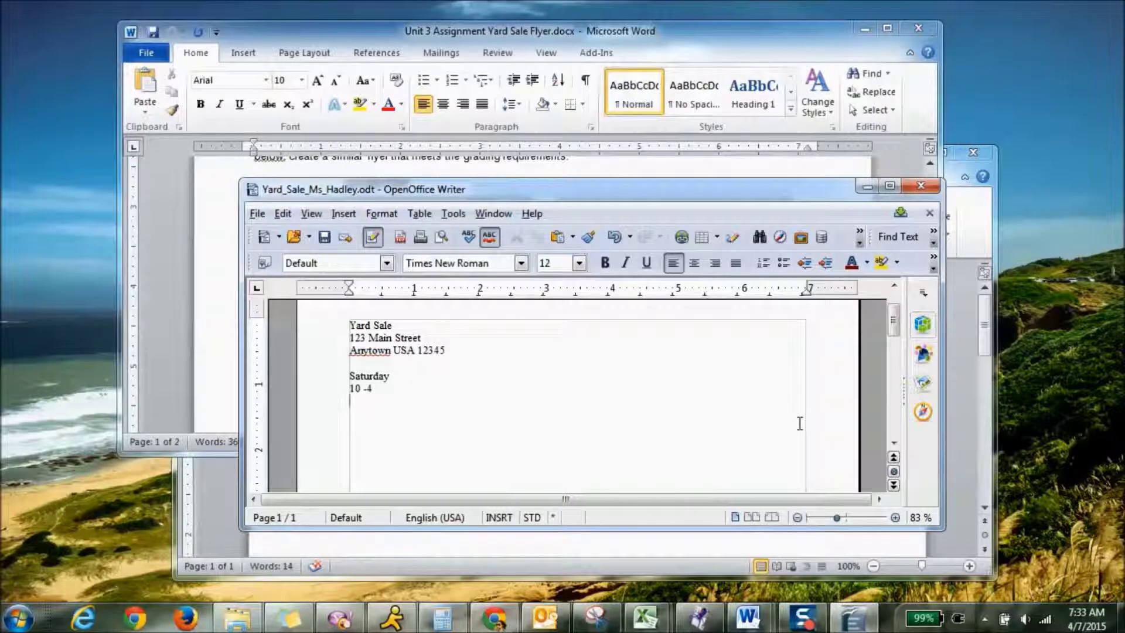
{"action": "key", "text": "Return"}
Check the list requirement, and add a bulleted list of Clothes, Toys, Games, Dishes and Books below the hours in the Writer flyer.
{"action": "left_click", "coordinate": [721, 51]}
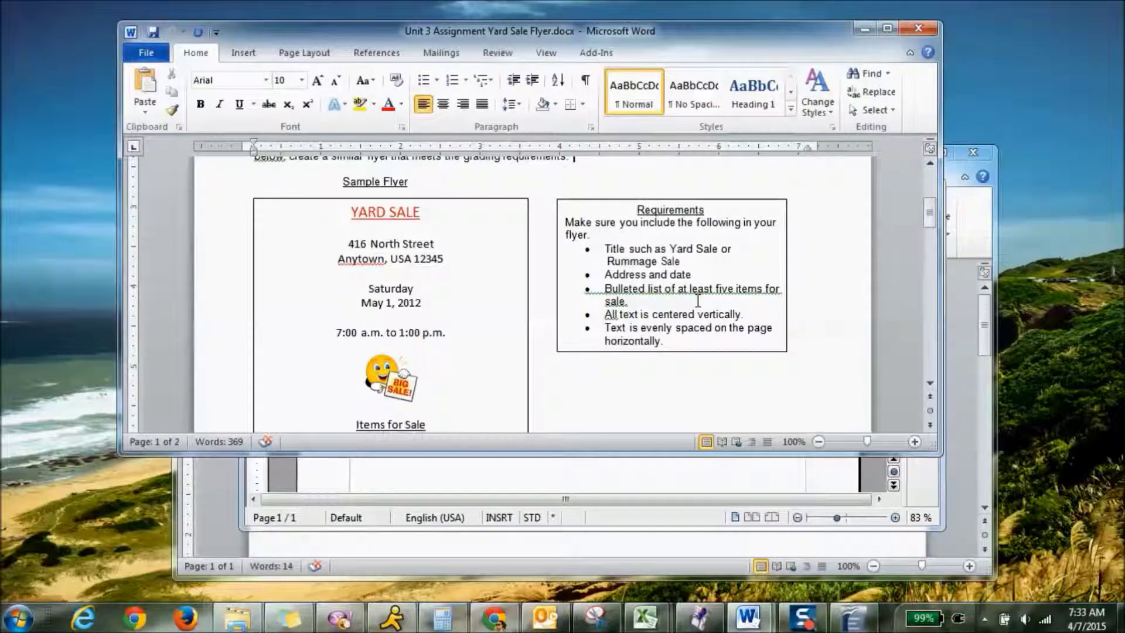
{"action": "left_click", "coordinate": [734, 497]}
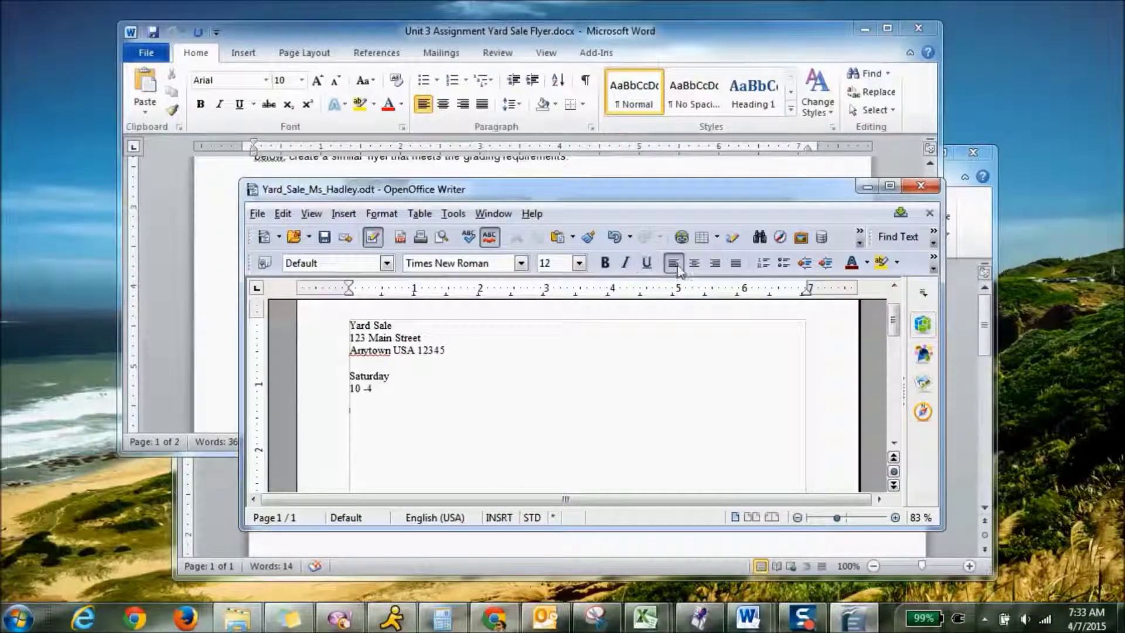
{"action": "left_click", "coordinate": [784, 263]}
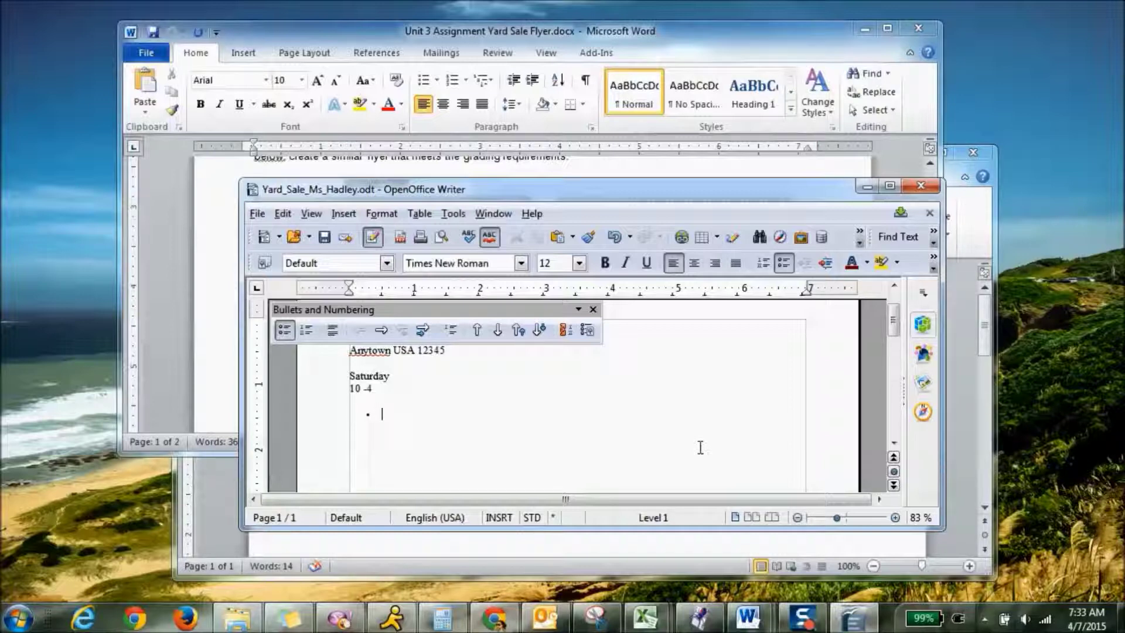
{"action": "type", "text": "Clothes"}
{"action": "key", "text": "Return"}
{"action": "type", "text": "toys"}
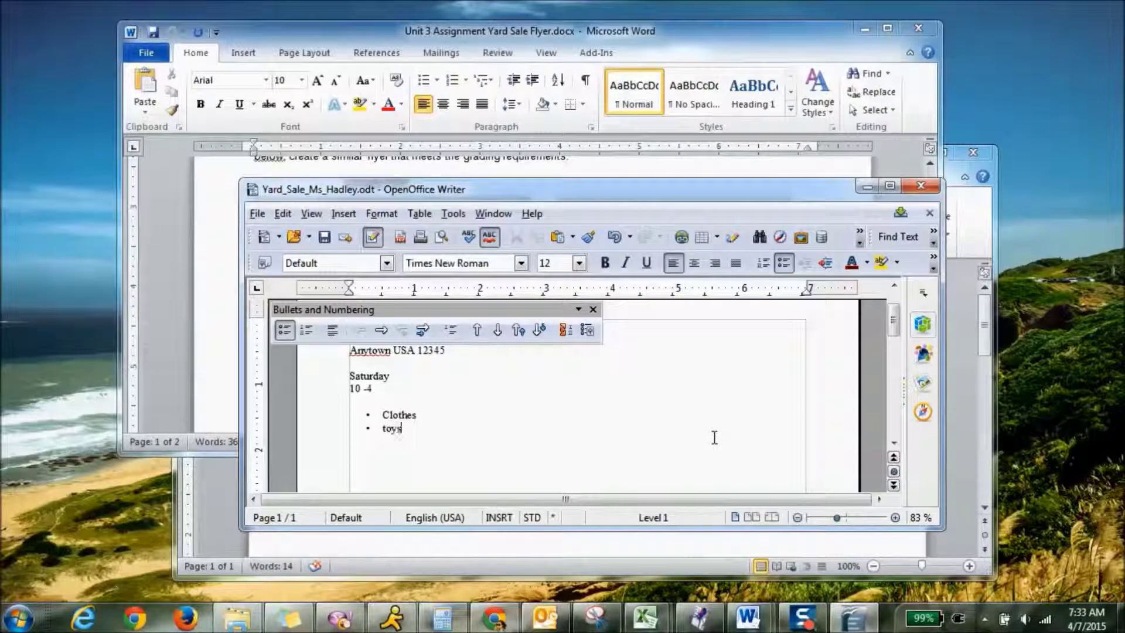
{"action": "key", "text": "Return"}
{"action": "type", "text": "Games"}
{"action": "key", "text": "Return"}
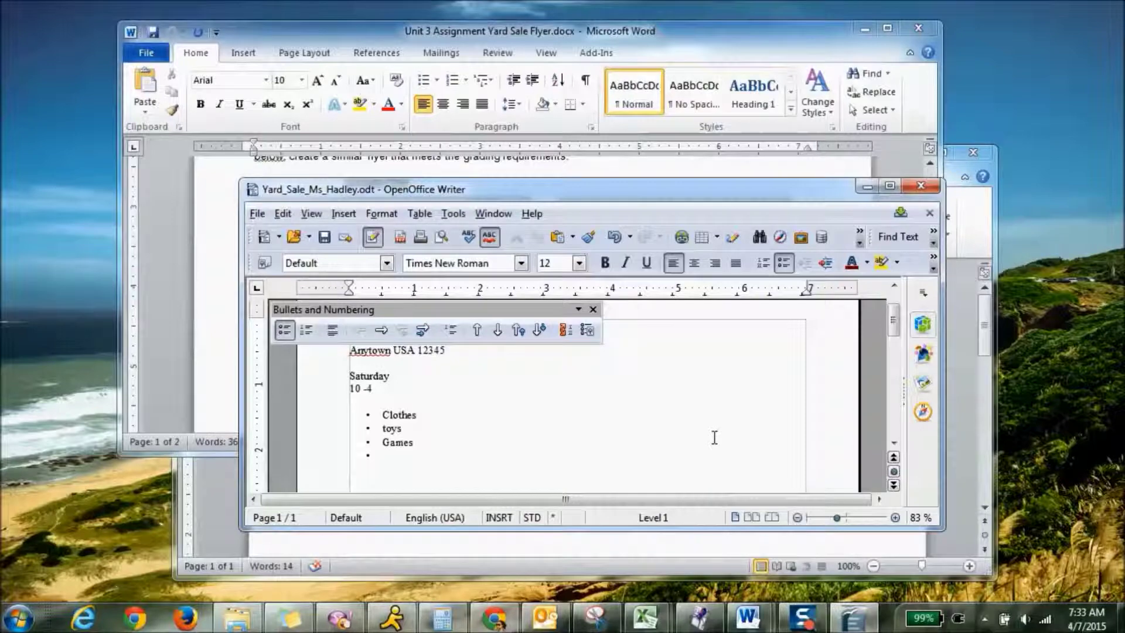
{"action": "type", "text": "Dishes"}
{"action": "key", "text": "Return"}
{"action": "type", "text": "Books"}
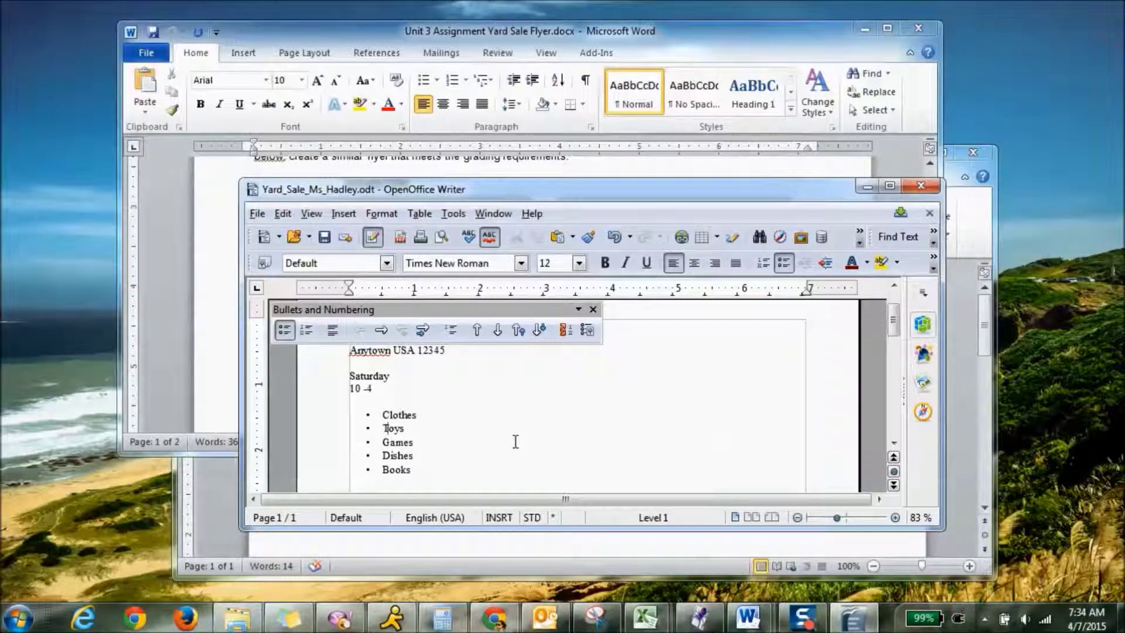
Review the assignment requirements and bring the Garage Sale Word document forward.
{"action": "left_click", "coordinate": [737, 57]}
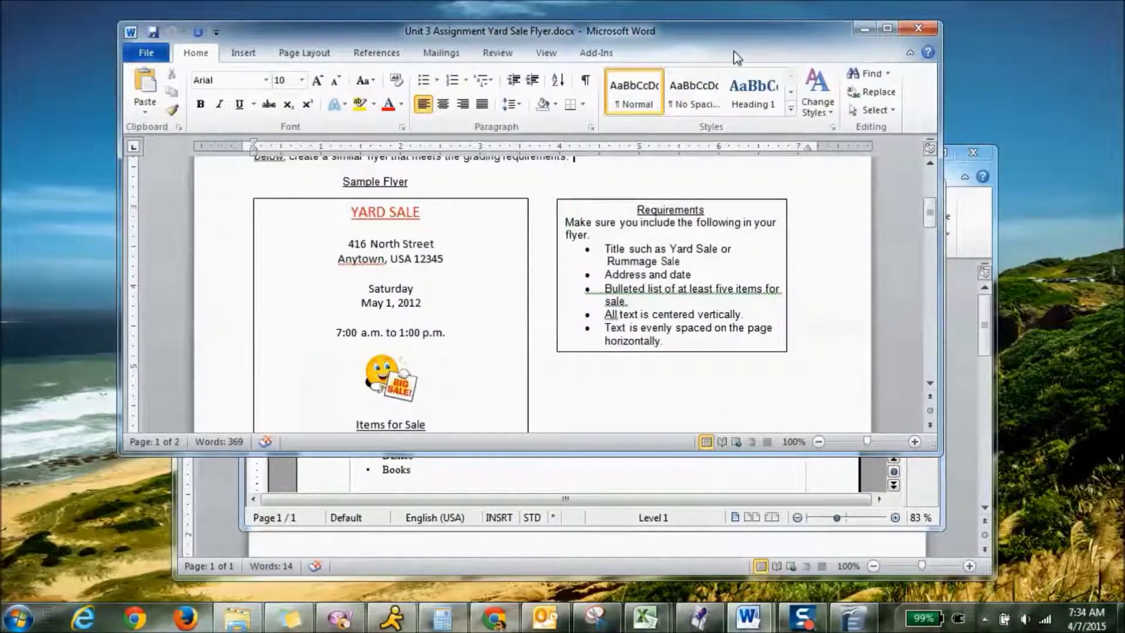
{"action": "left_click", "coordinate": [970, 245]}
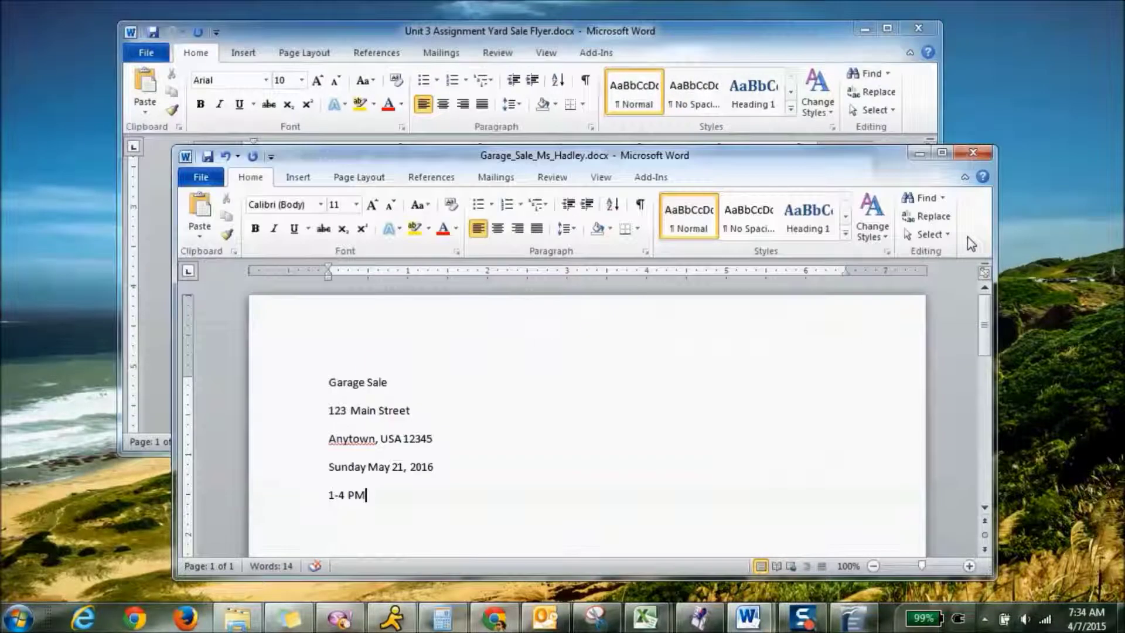
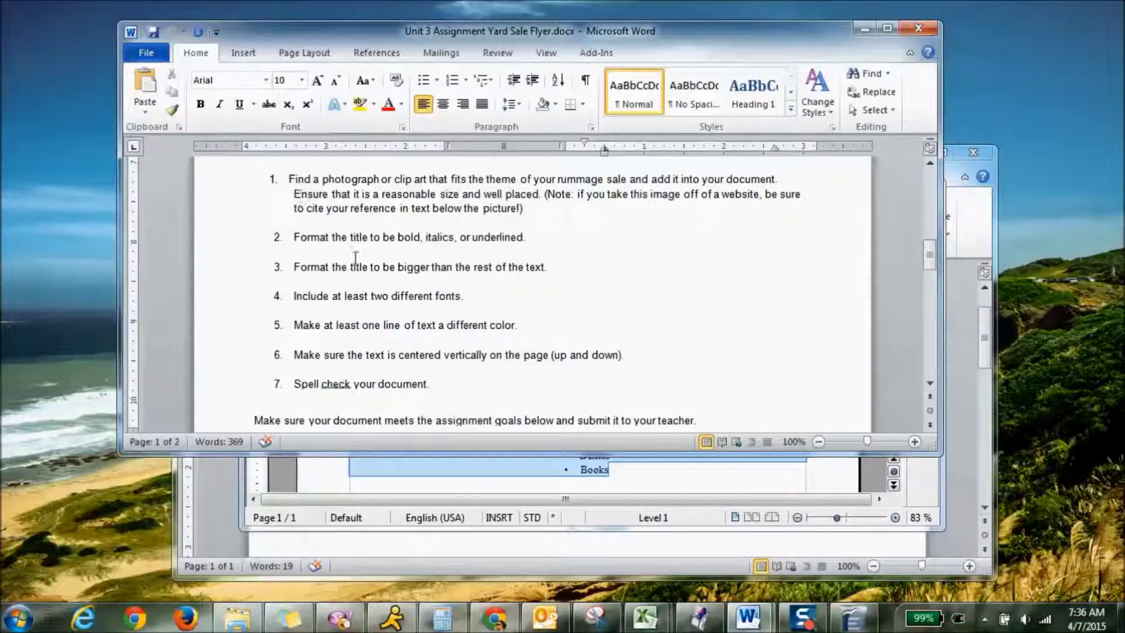
Return to the Writer flyer, add a new line below Books, and turn bullets off for it.
{"action": "left_click", "coordinate": [650, 514]}
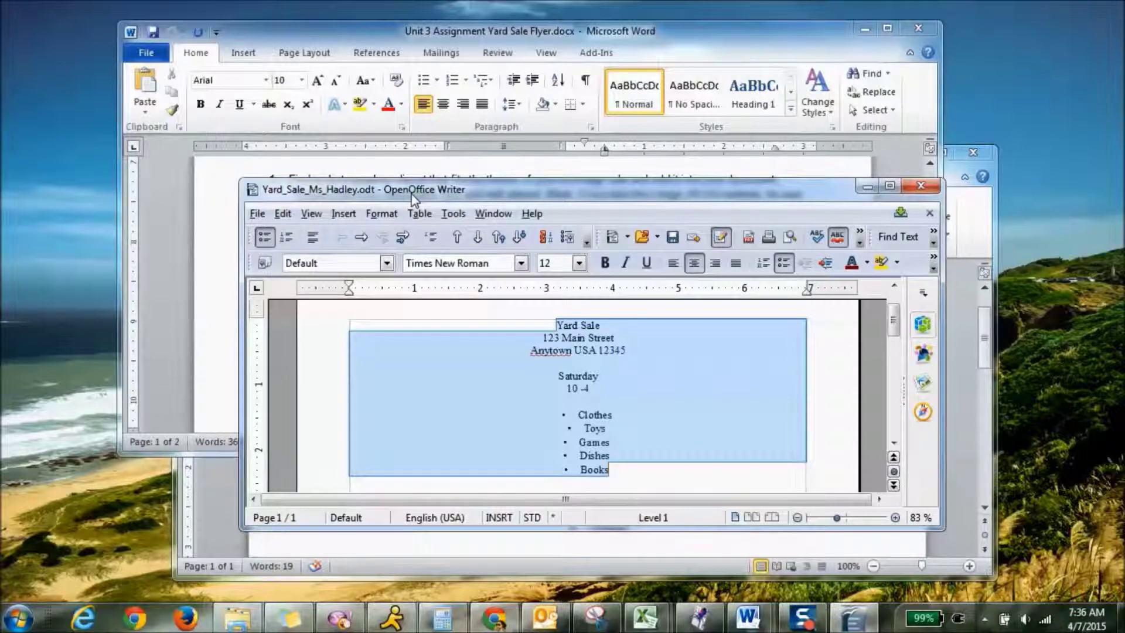
{"action": "left_click", "coordinate": [623, 464]}
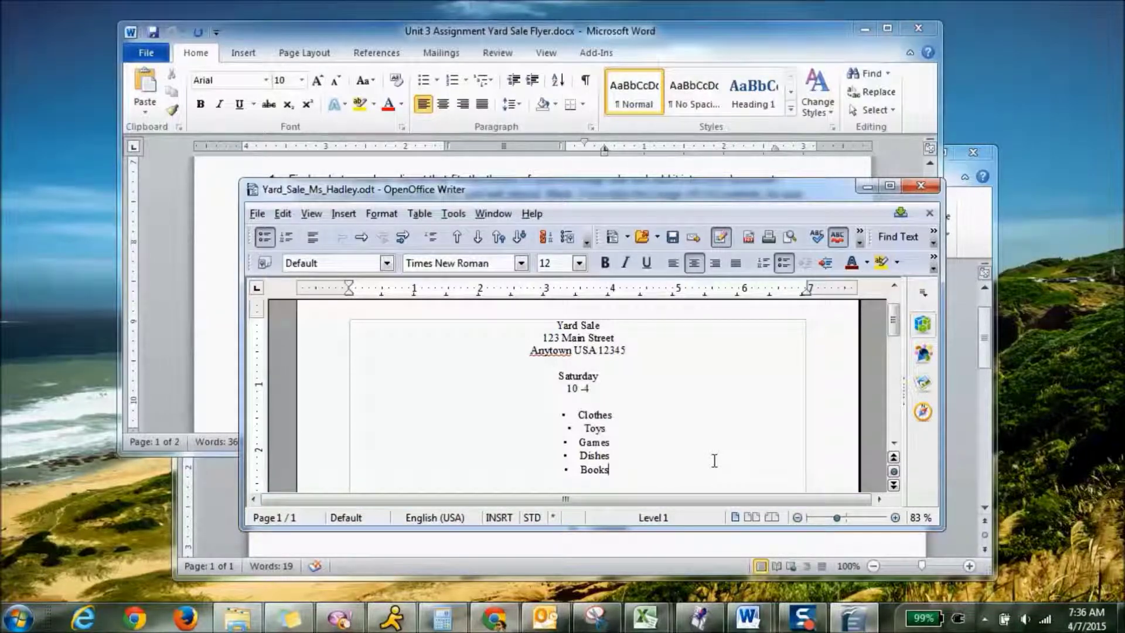
{"action": "key", "text": "Return"}
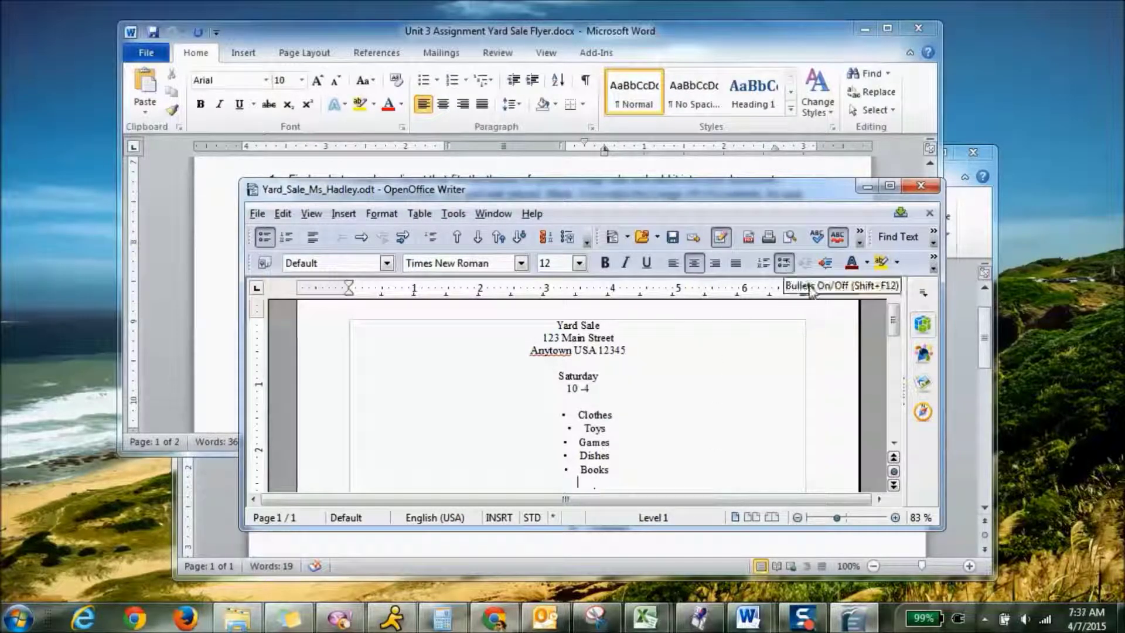
{"action": "left_click", "coordinate": [783, 262]}
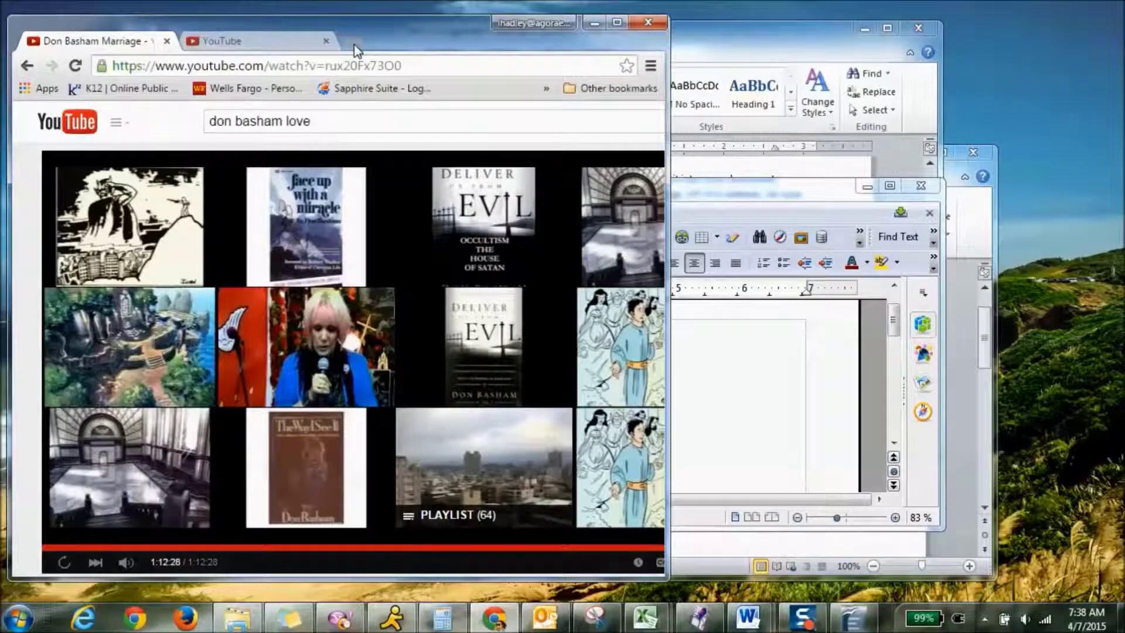
Switch to Firefox, open Google Images, and search for "yard sale".
{"action": "left_click", "coordinate": [354, 45]}
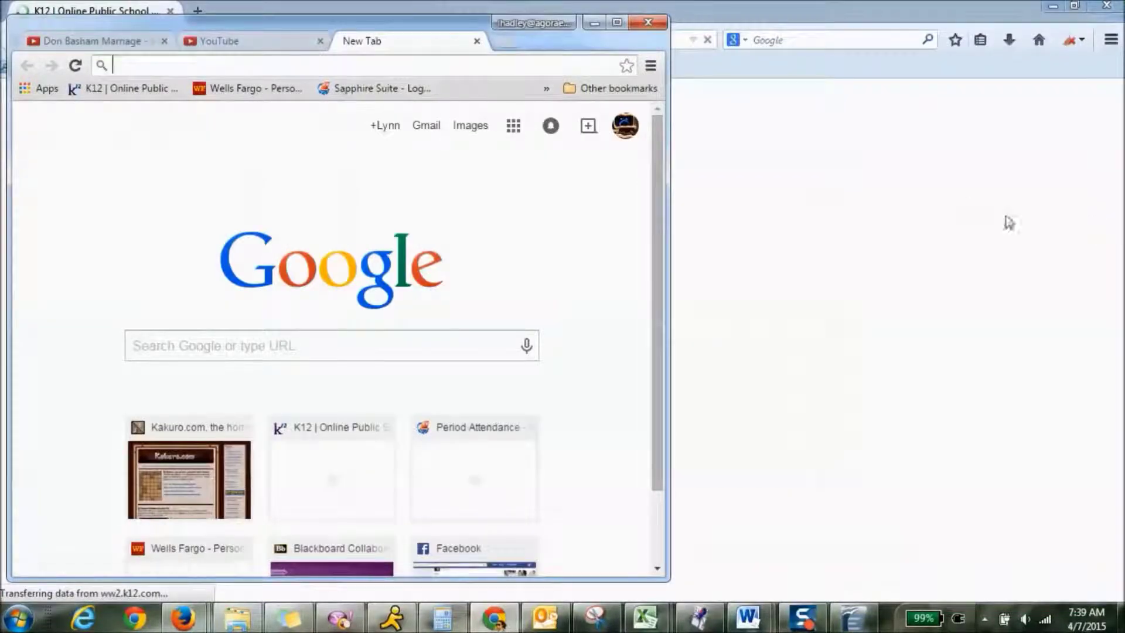
{"action": "left_click", "coordinate": [887, 17]}
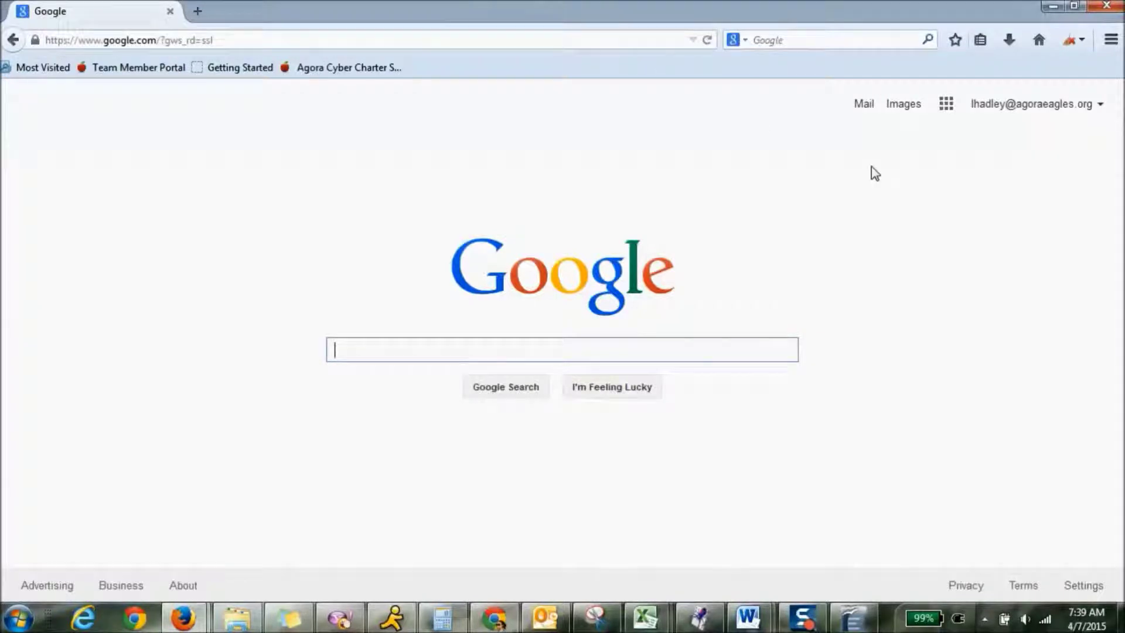
{"action": "left_click", "coordinate": [912, 108]}
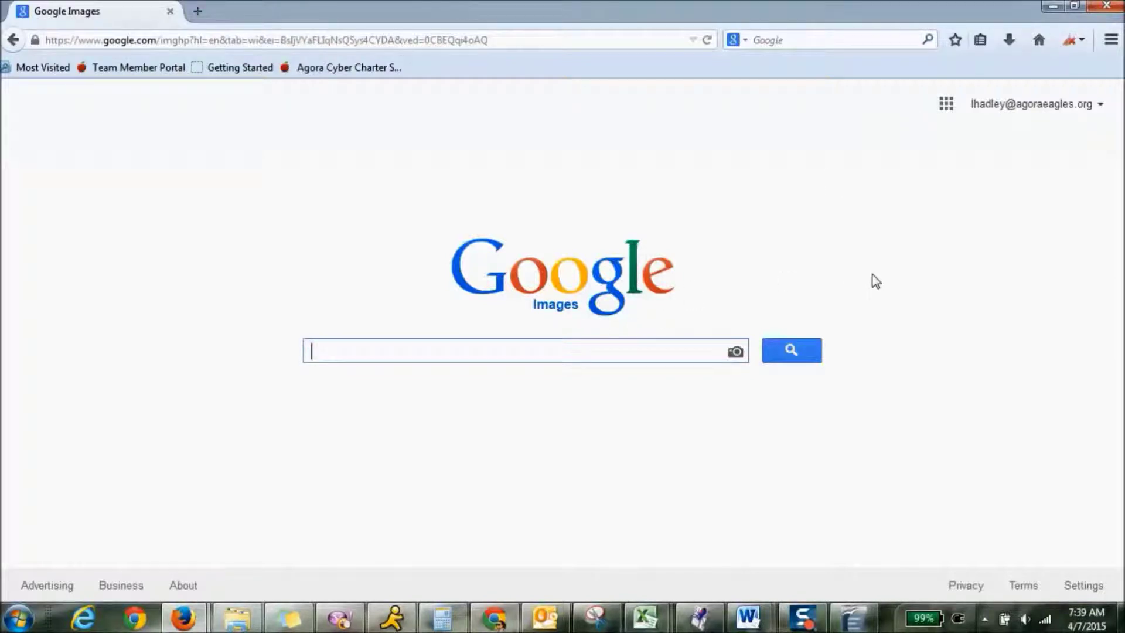
{"action": "type", "text": "yard sale"}
{"action": "key", "text": "Return"}
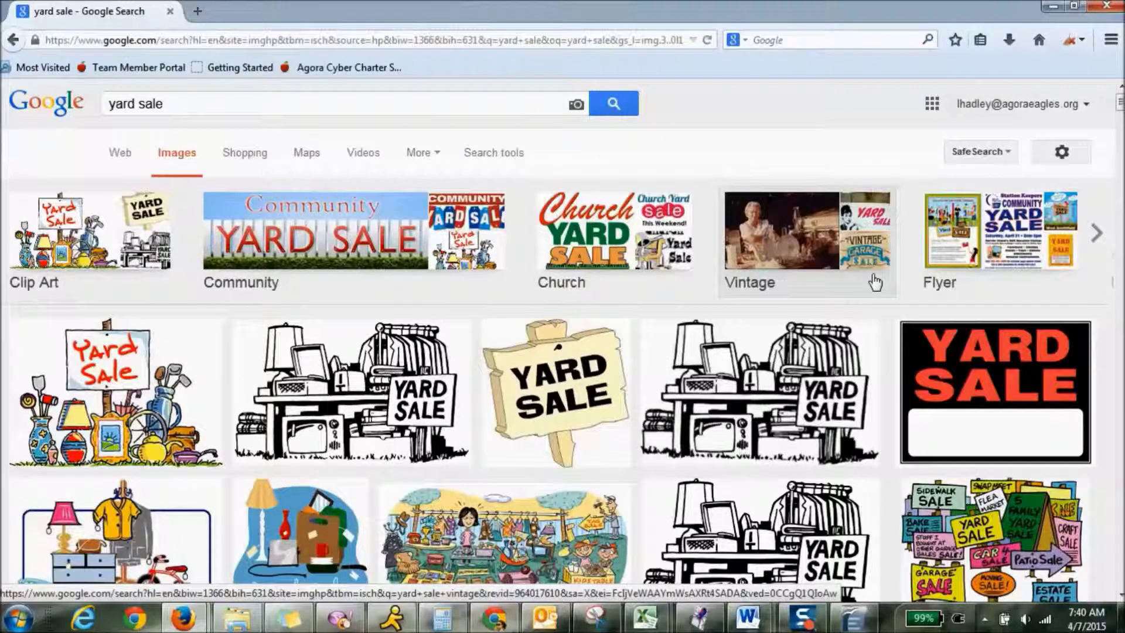
Choose the black-and-white drawing of a yard sale table in the image results and open its source page at the picture.
{"action": "left_click", "coordinate": [875, 283]}
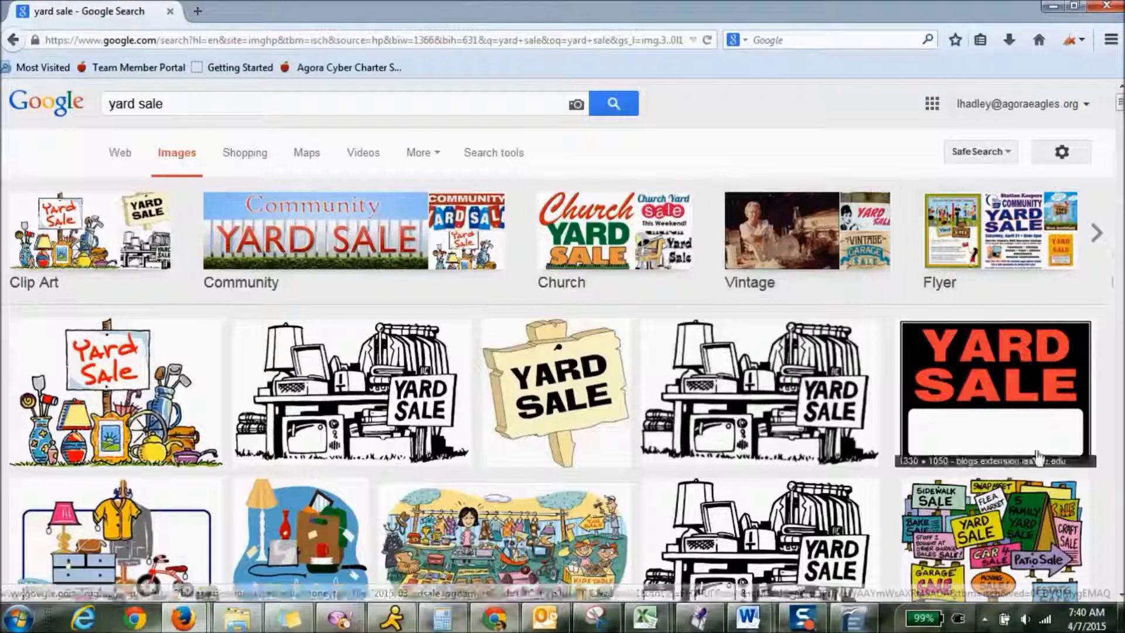
{"action": "left_click", "coordinate": [343, 380]}
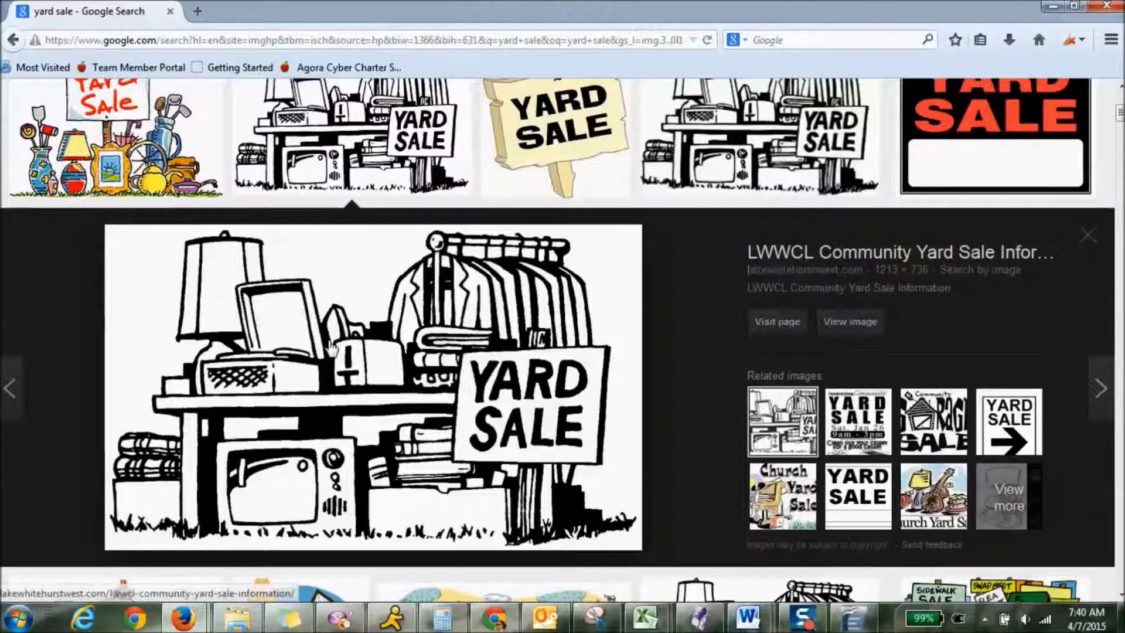
{"action": "left_click", "coordinate": [369, 349]}
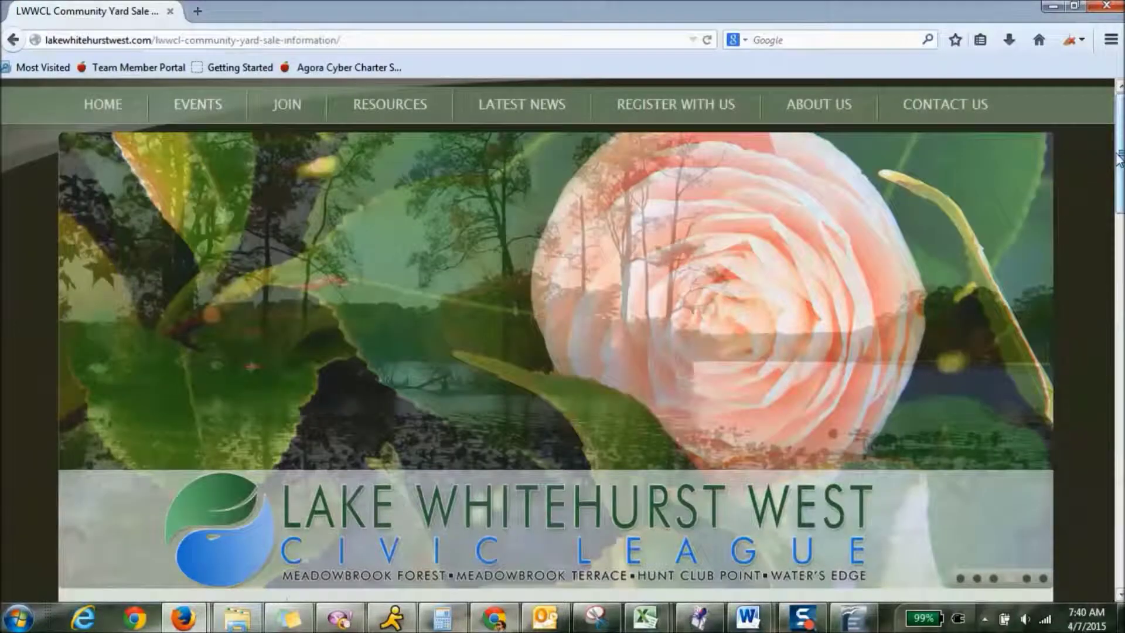
{"action": "scroll", "coordinate": [1058, 288], "scroll_direction": "down", "scroll_amount": 7}
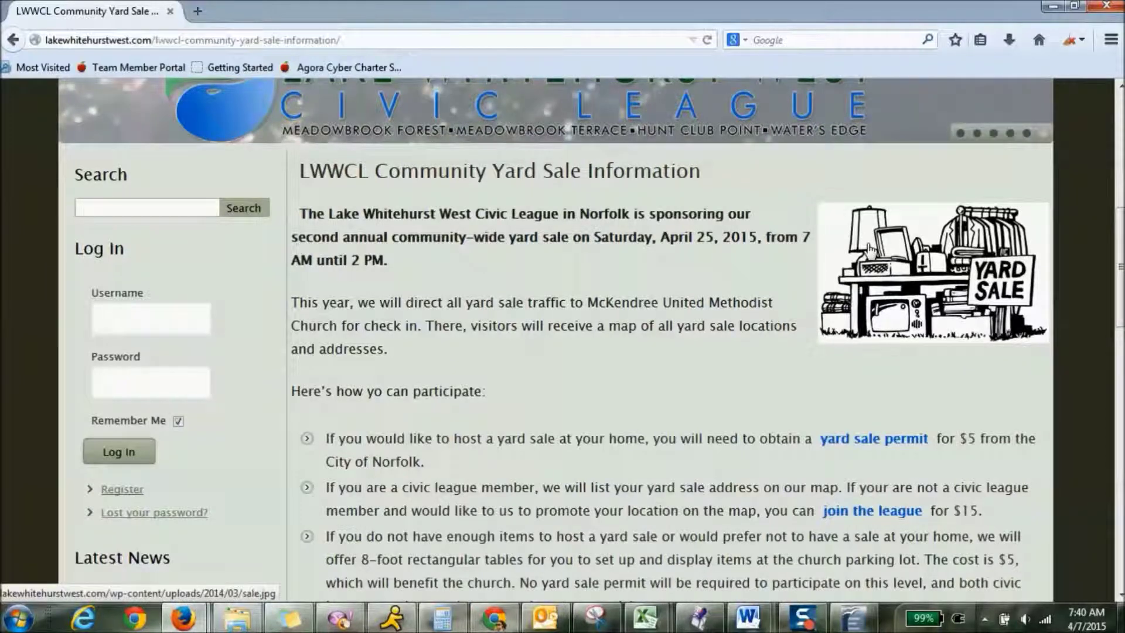
Save the yard sale drawing as a JPEG named "yard sale" in the Computer Literacy folder on the Desktop.
{"action": "right_click", "coordinate": [870, 248]}
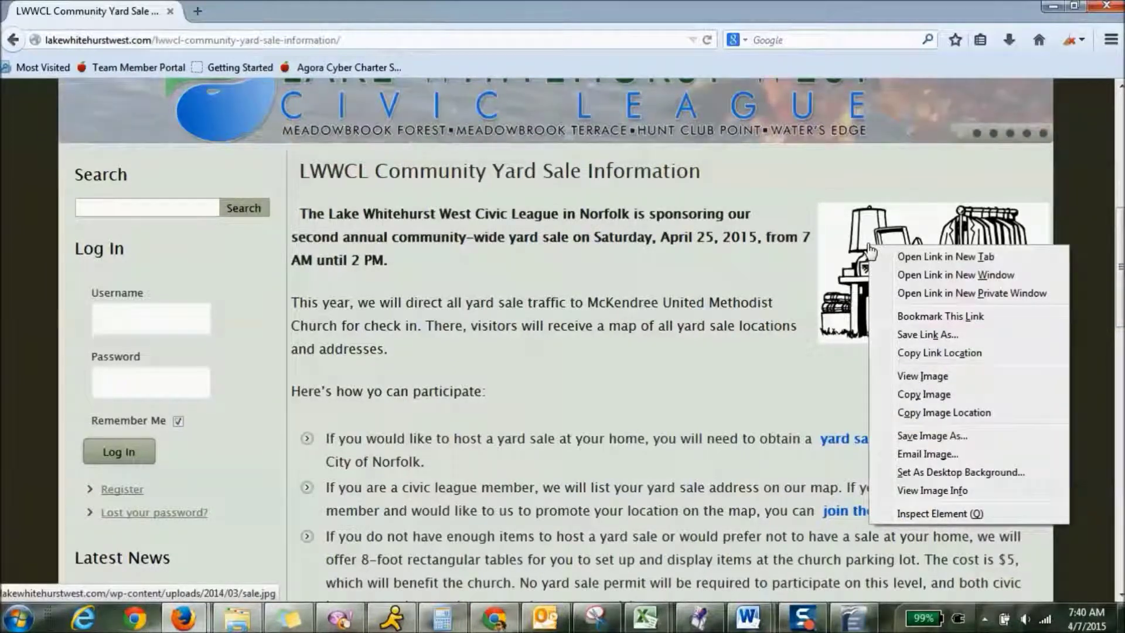
{"action": "left_click", "coordinate": [932, 436]}
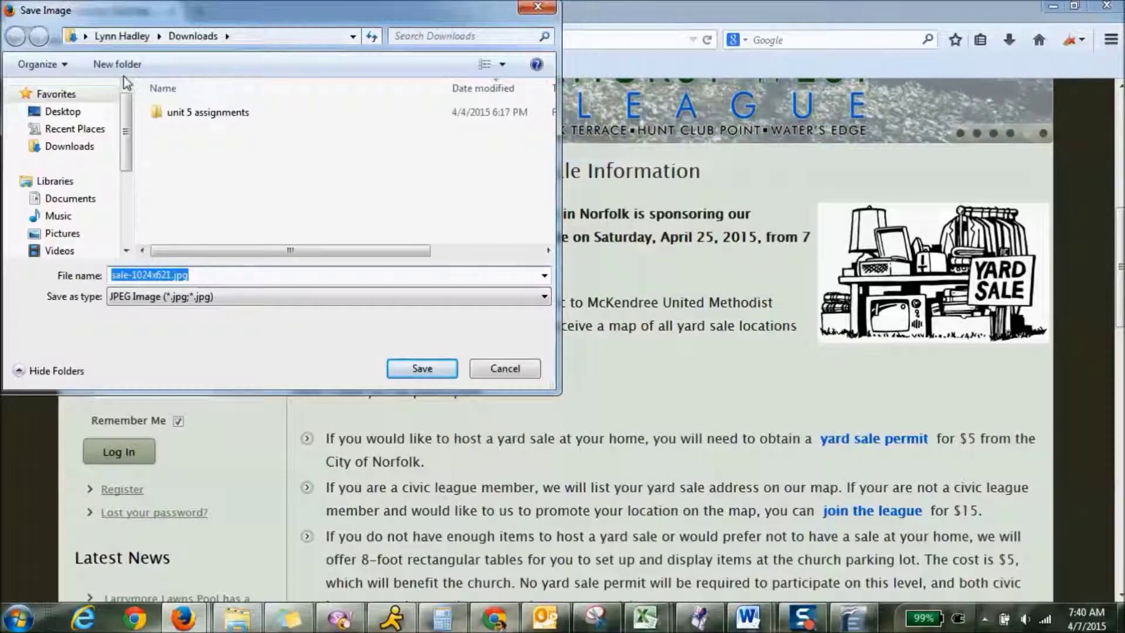
{"action": "left_click", "coordinate": [69, 113]}
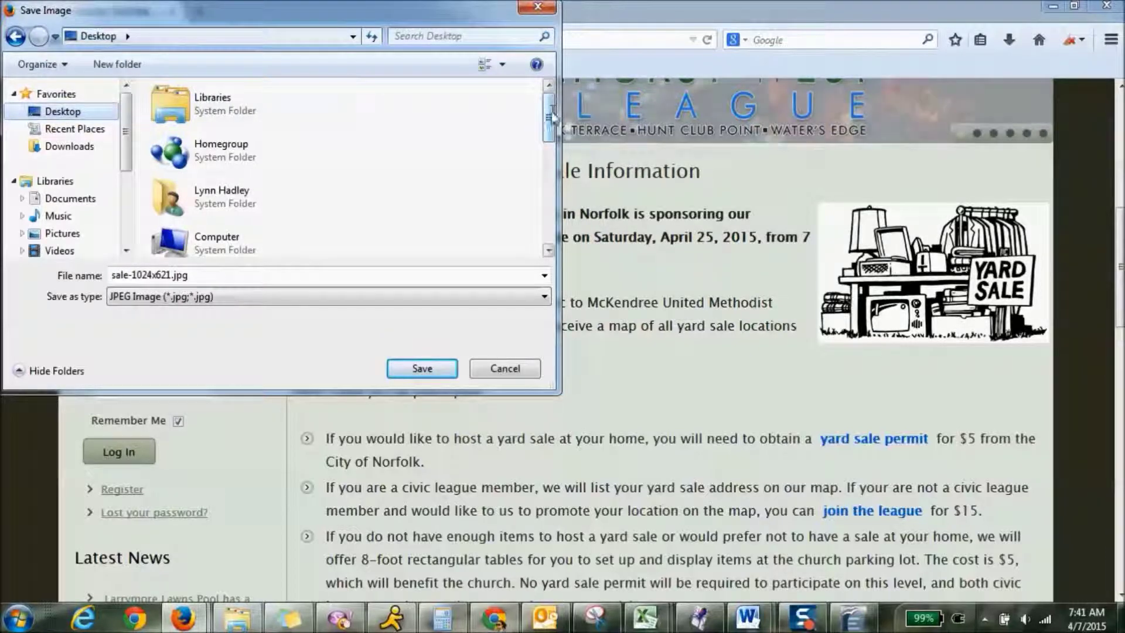
{"action": "scroll", "coordinate": [351, 147], "scroll_direction": "down", "scroll_amount": 5}
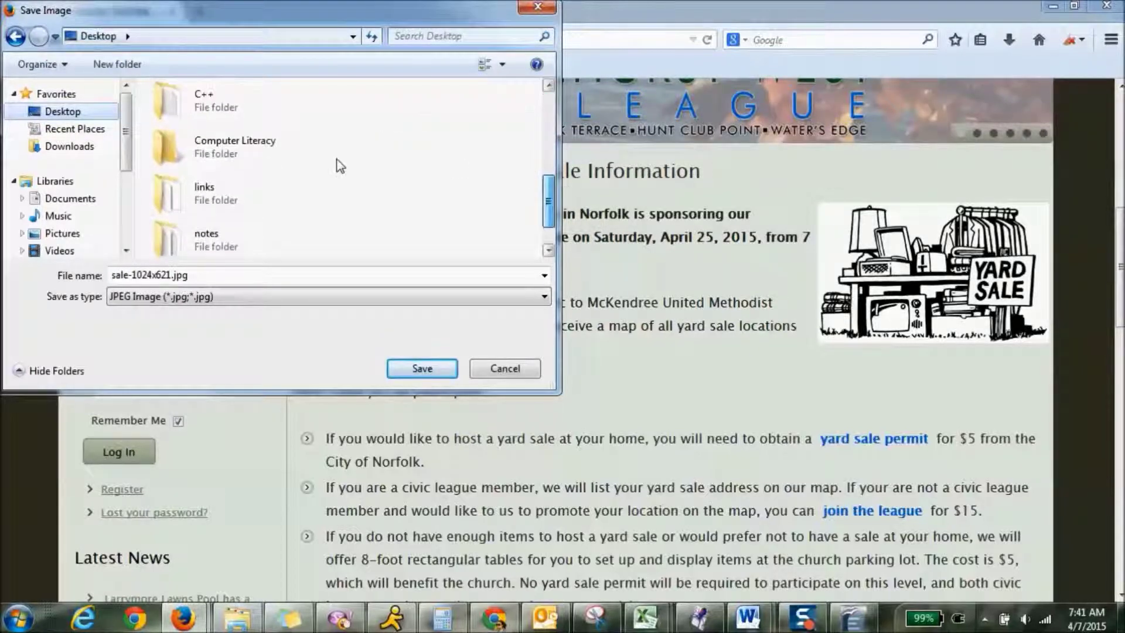
{"action": "double_click", "coordinate": [211, 150]}
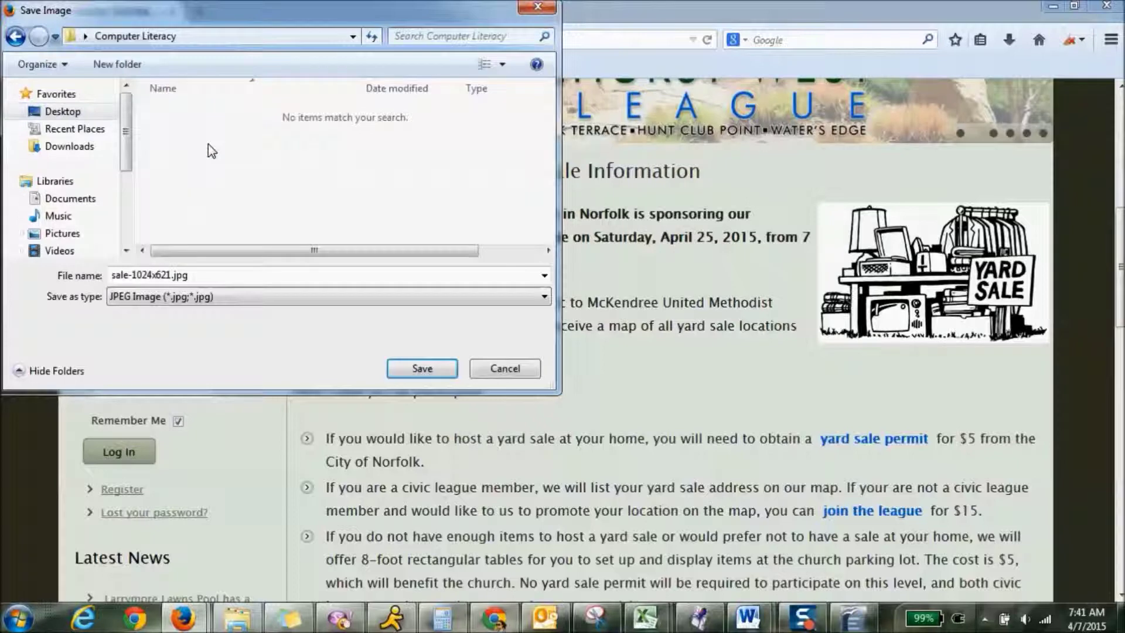
{"action": "triple_click", "coordinate": [227, 274]}
{"action": "type", "text": "yard sale"}
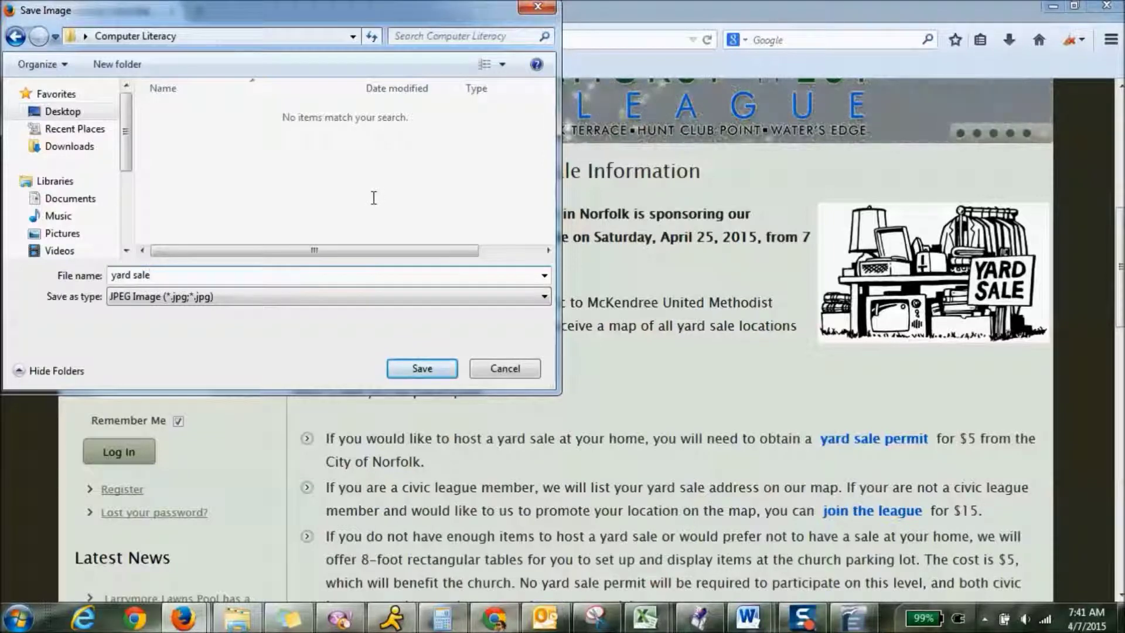
{"action": "left_click", "coordinate": [431, 372]}
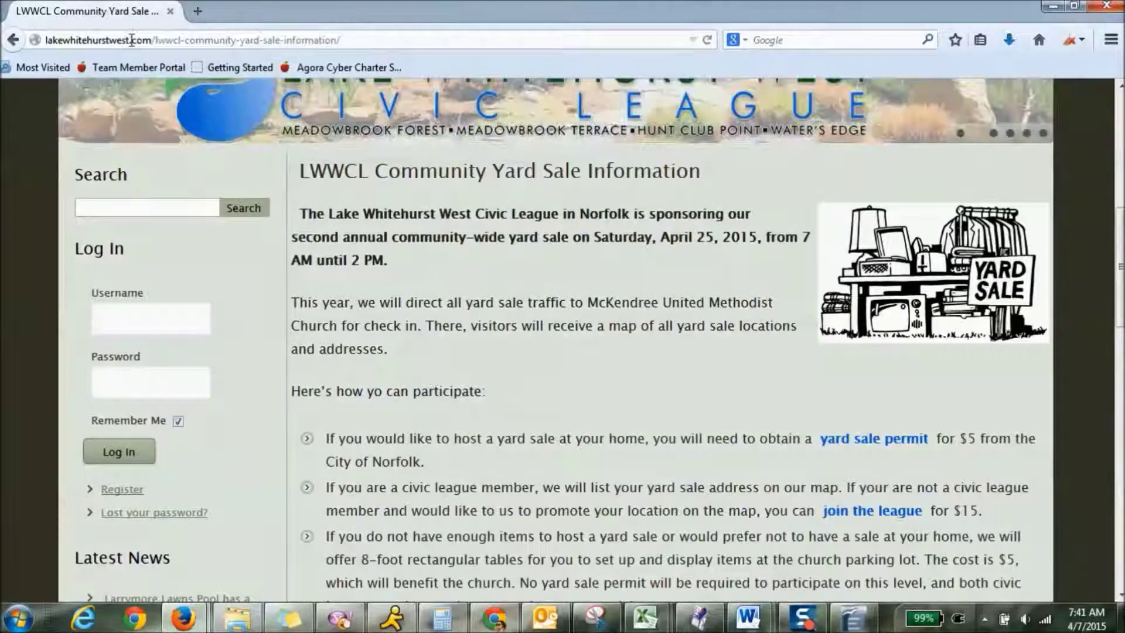
Copy the web address of the picture's source page and bring the Writer flyer back into view.
{"action": "left_click", "coordinate": [362, 40]}
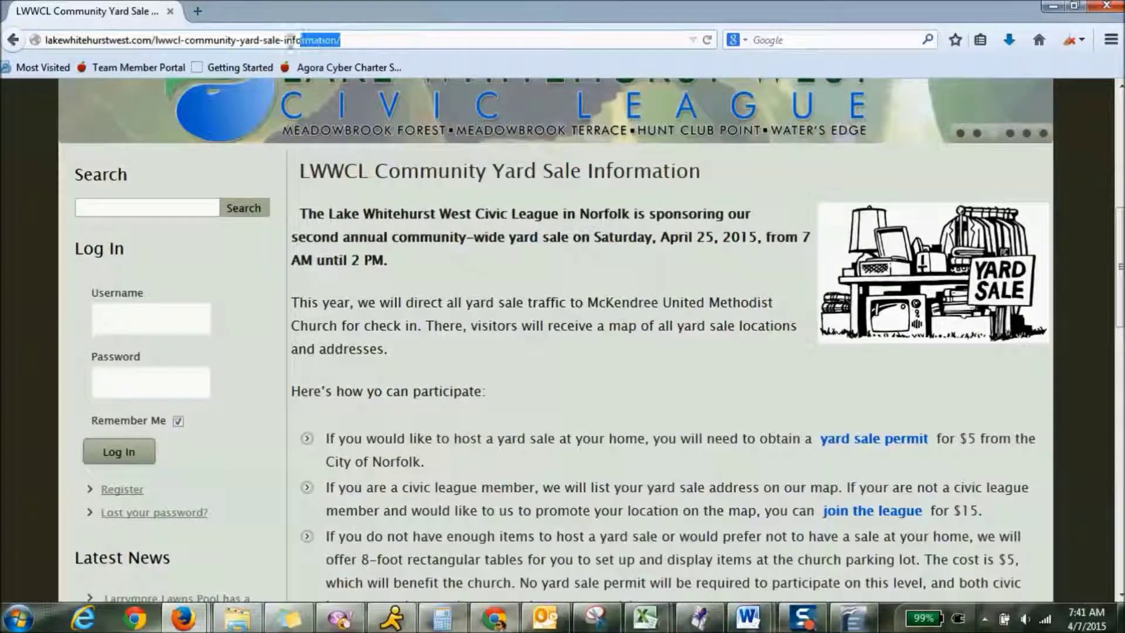
{"action": "right_click", "coordinate": [61, 44]}
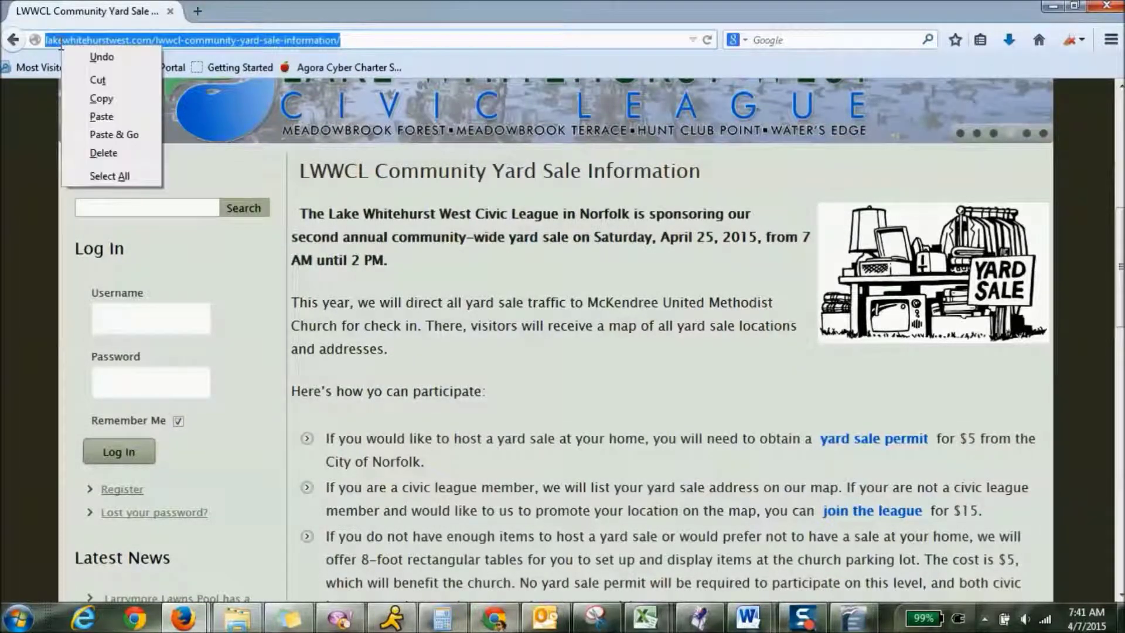
{"action": "left_click", "coordinate": [101, 99]}
{"action": "left_click", "coordinate": [1053, 7]}
{"action": "left_click", "coordinate": [1053, 7]}
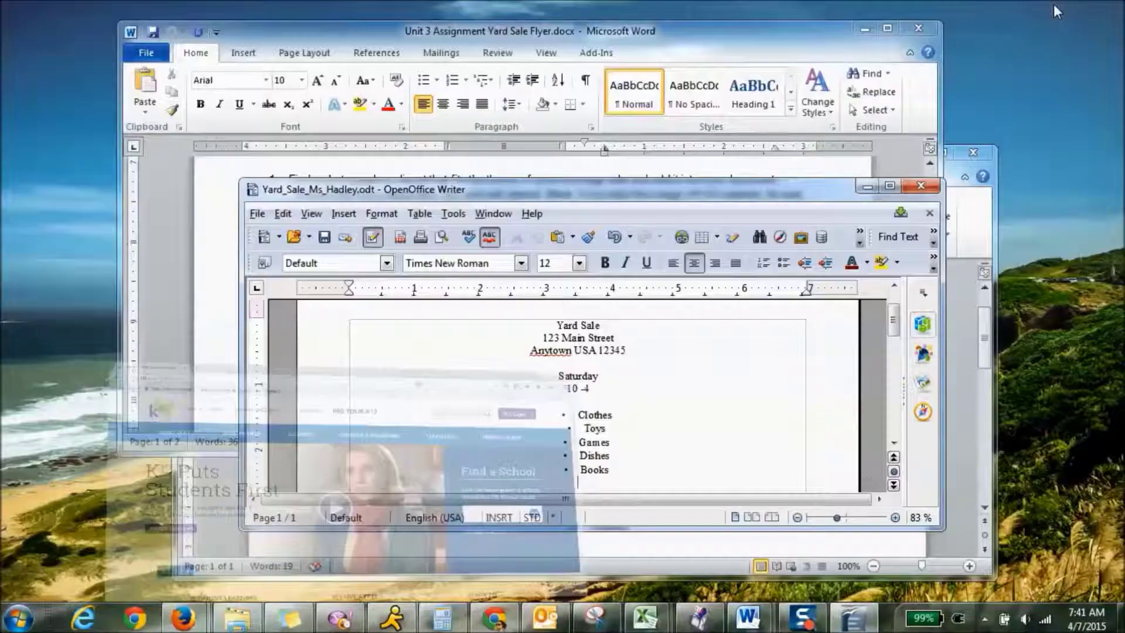
{"action": "left_click_drag", "start_coordinate": [560, 183], "coordinate": [554, 89]}
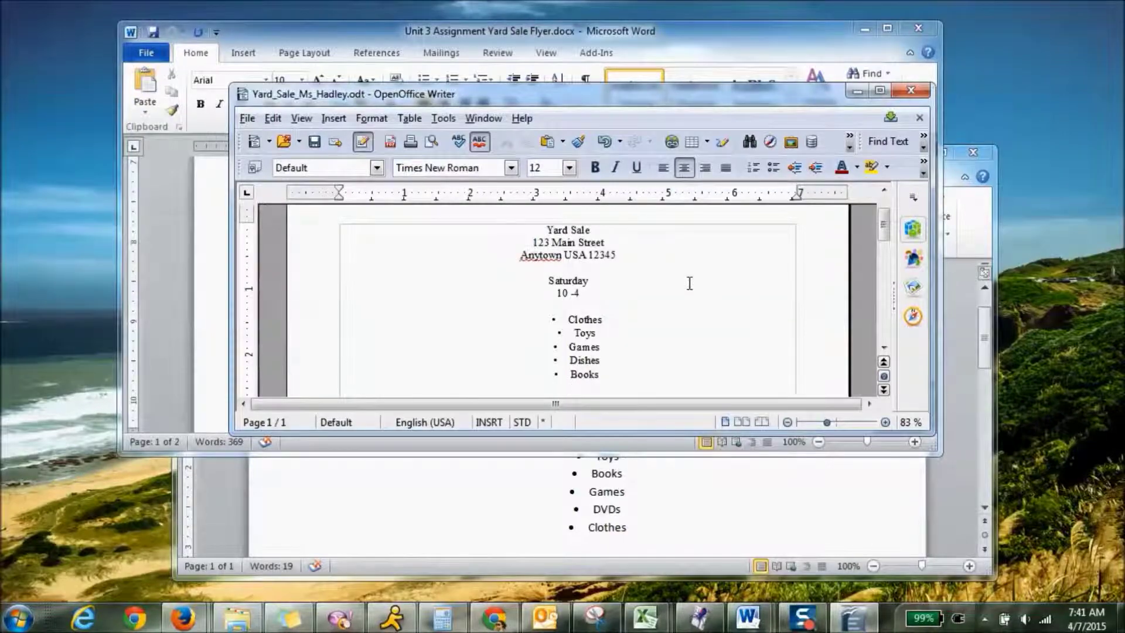
Insert the picture yard sale.jpg from the Desktop's Computer Literacy folder below the bulleted list in the flyer.
{"action": "left_click", "coordinate": [339, 119]}
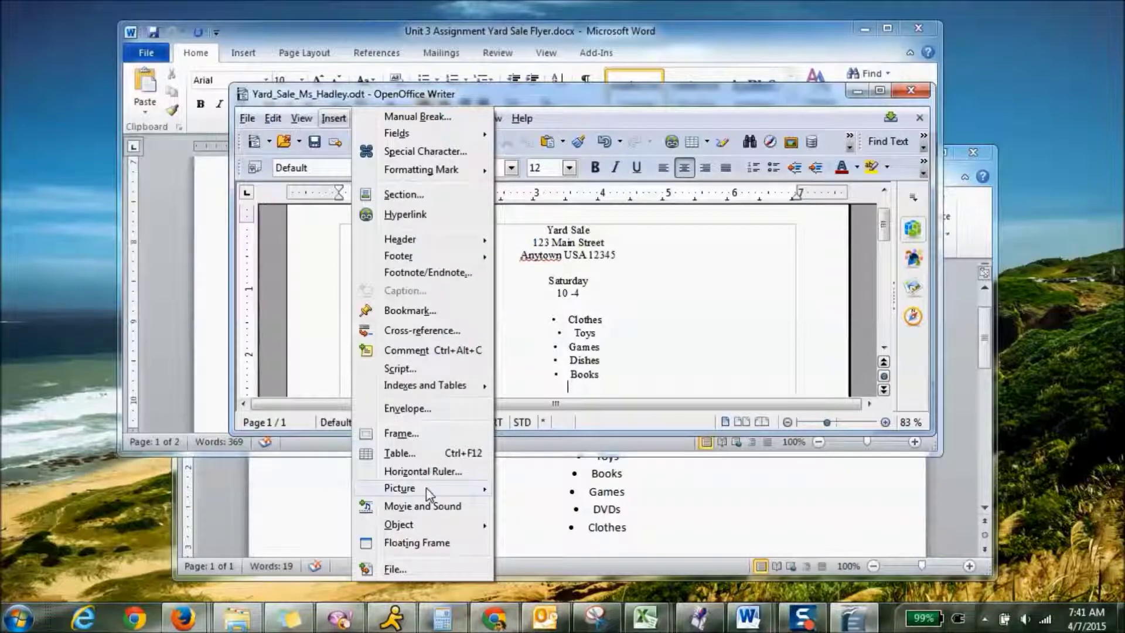
{"action": "mouse_move", "coordinate": [428, 495]}
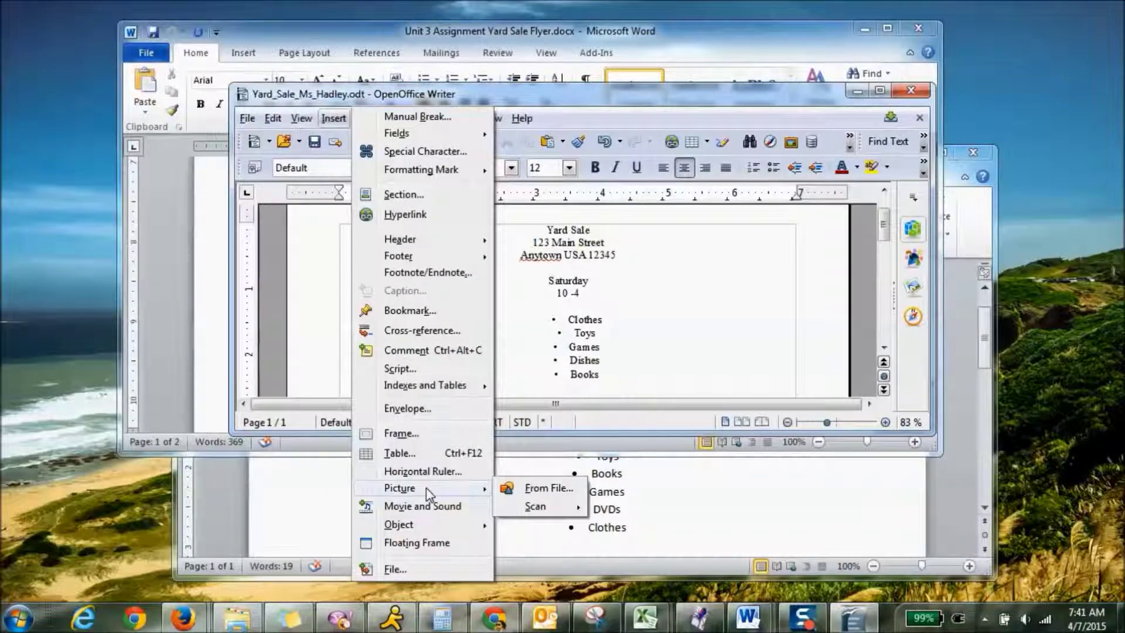
{"action": "left_click", "coordinate": [538, 493]}
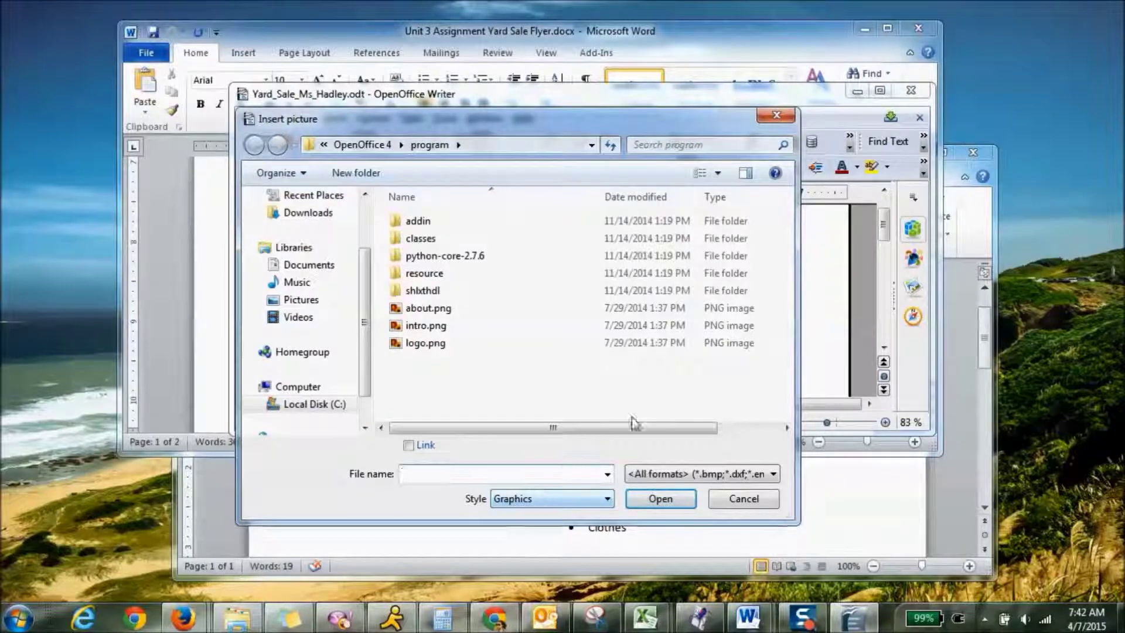
{"action": "left_click_drag", "start_coordinate": [364, 311], "coordinate": [364, 264]}
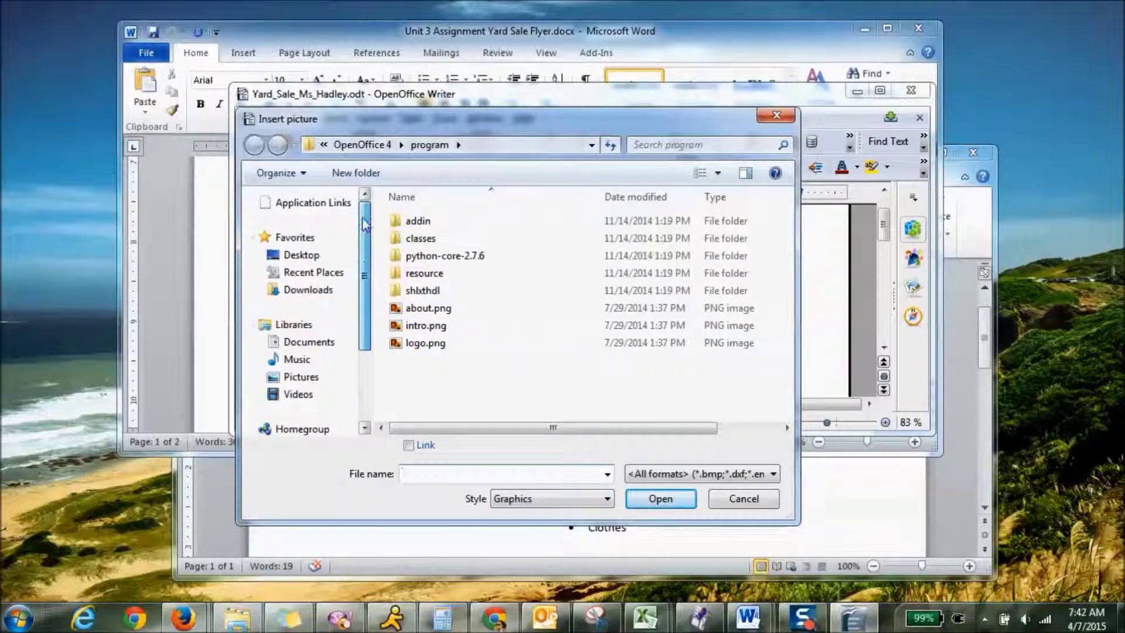
{"action": "left_click", "coordinate": [296, 256]}
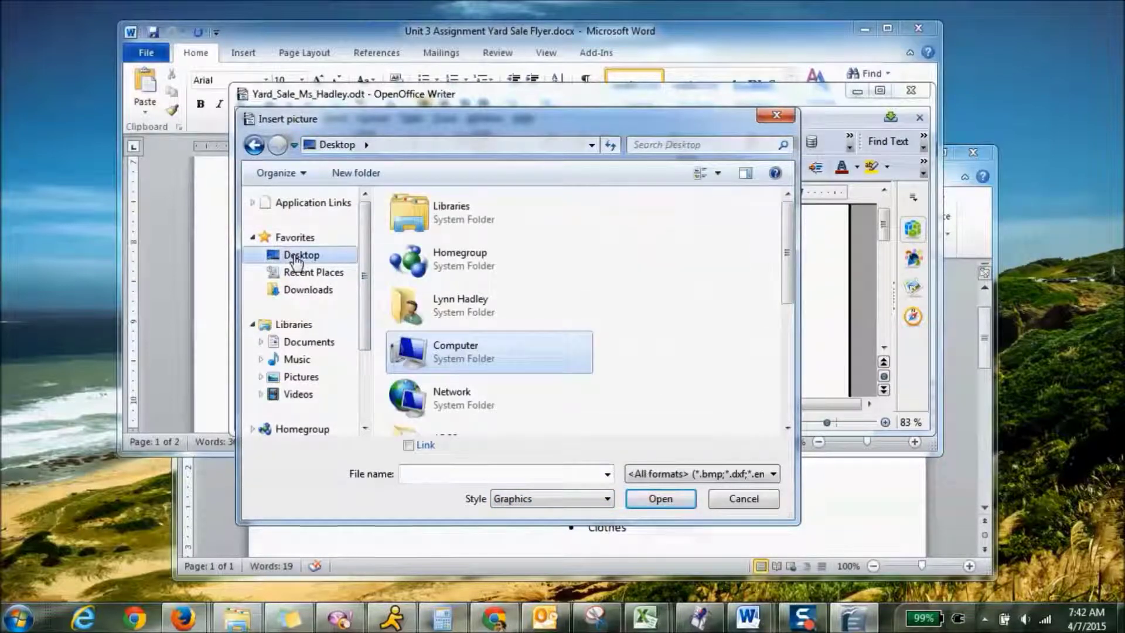
{"action": "left_click_drag", "start_coordinate": [788, 238], "coordinate": [791, 378]}
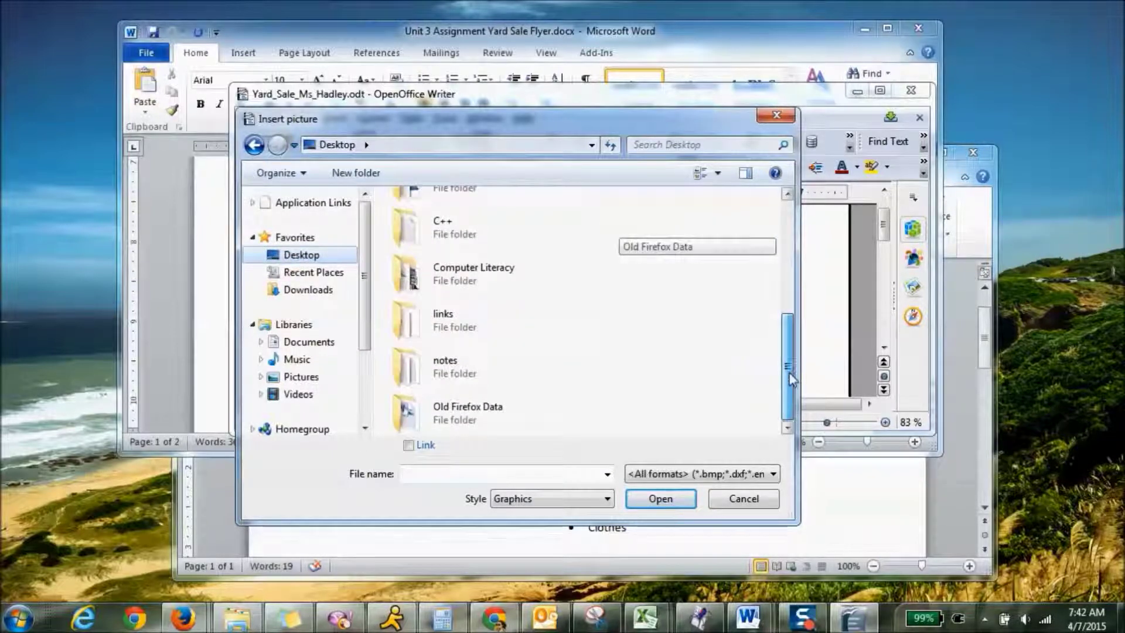
{"action": "double_click", "coordinate": [458, 281]}
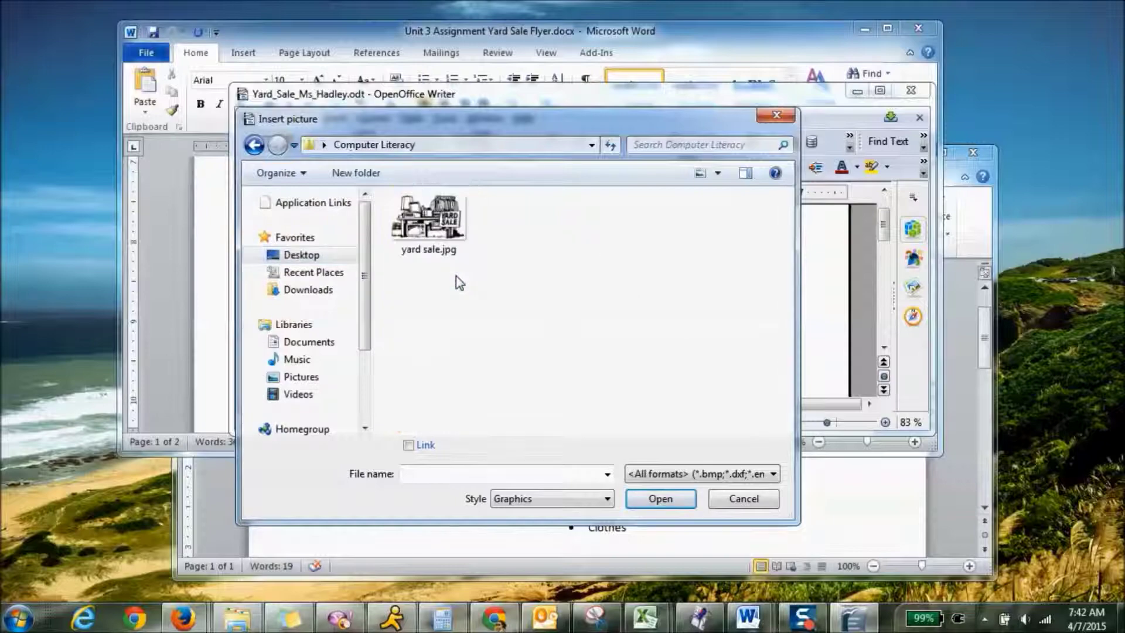
{"action": "left_click", "coordinate": [429, 223]}
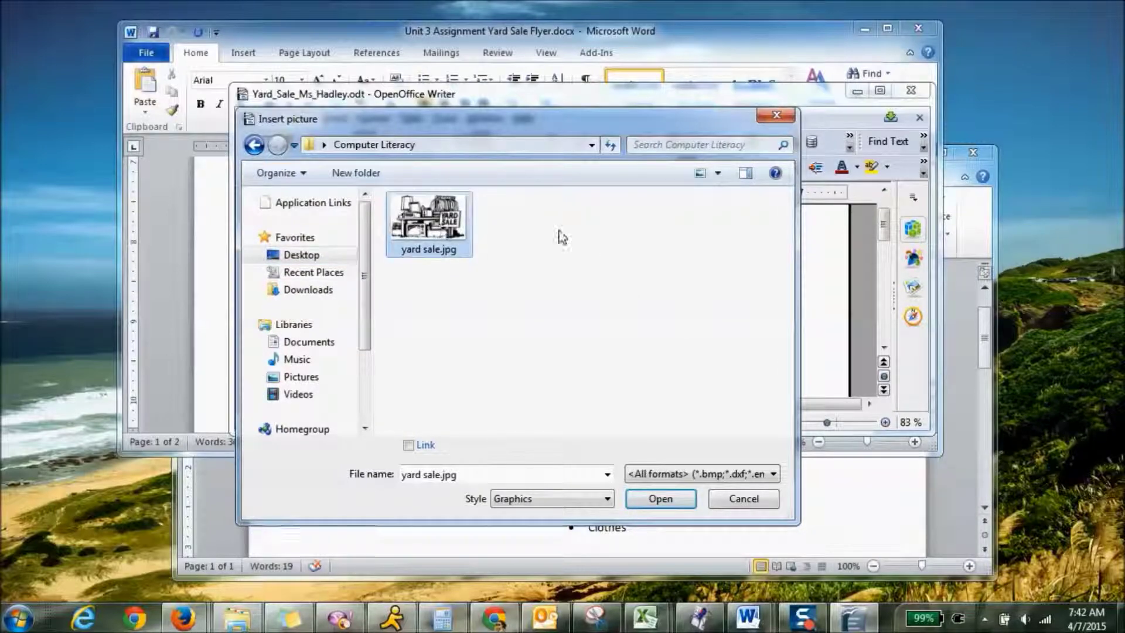
{"action": "left_click", "coordinate": [661, 499]}
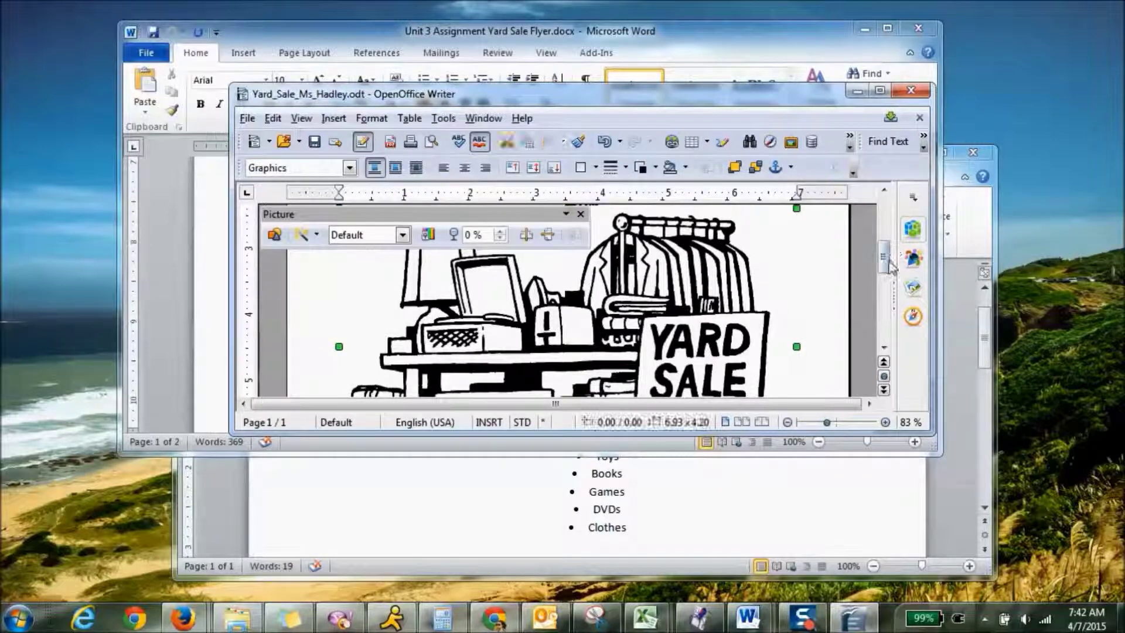
Shrink the inserted yard sale picture from its upper corner to about 3.30 x 1.59 inches.
{"action": "scroll", "coordinate": [888, 258], "scroll_direction": "up", "scroll_amount": 3}
{"action": "mouse_move", "coordinate": [888, 258]}
{"action": "left_mouse_down"}
{"action": "mouse_move", "coordinate": [887, 242]}
{"action": "mouse_move", "coordinate": [887, 252]}
{"action": "left_mouse_up"}
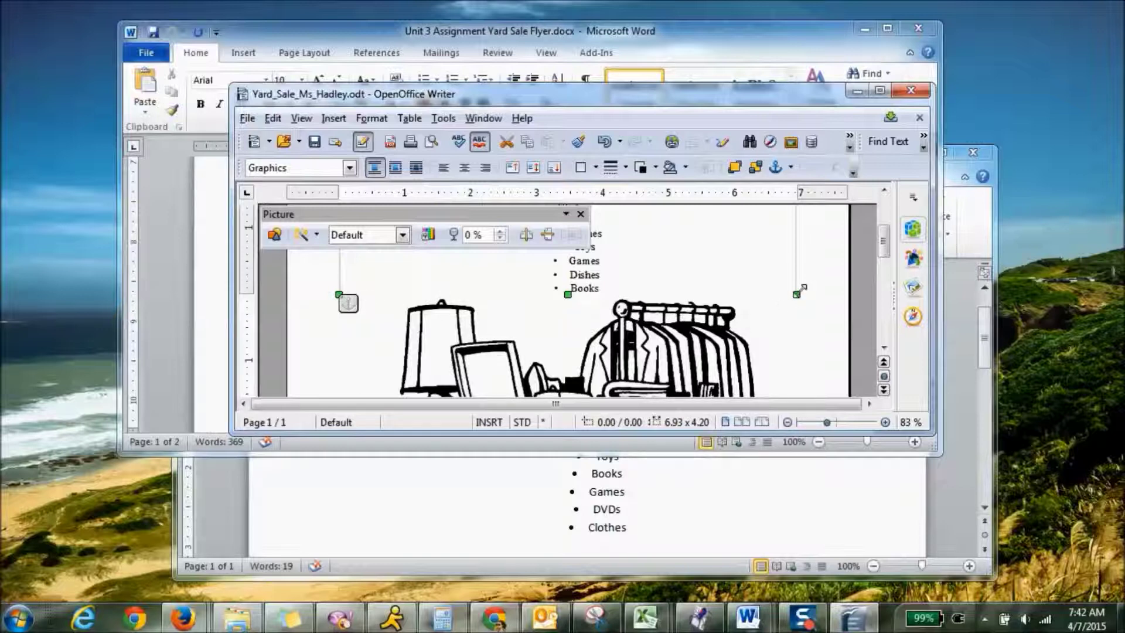
{"action": "left_click_drag", "start_coordinate": [782, 301], "coordinate": [697, 328]}
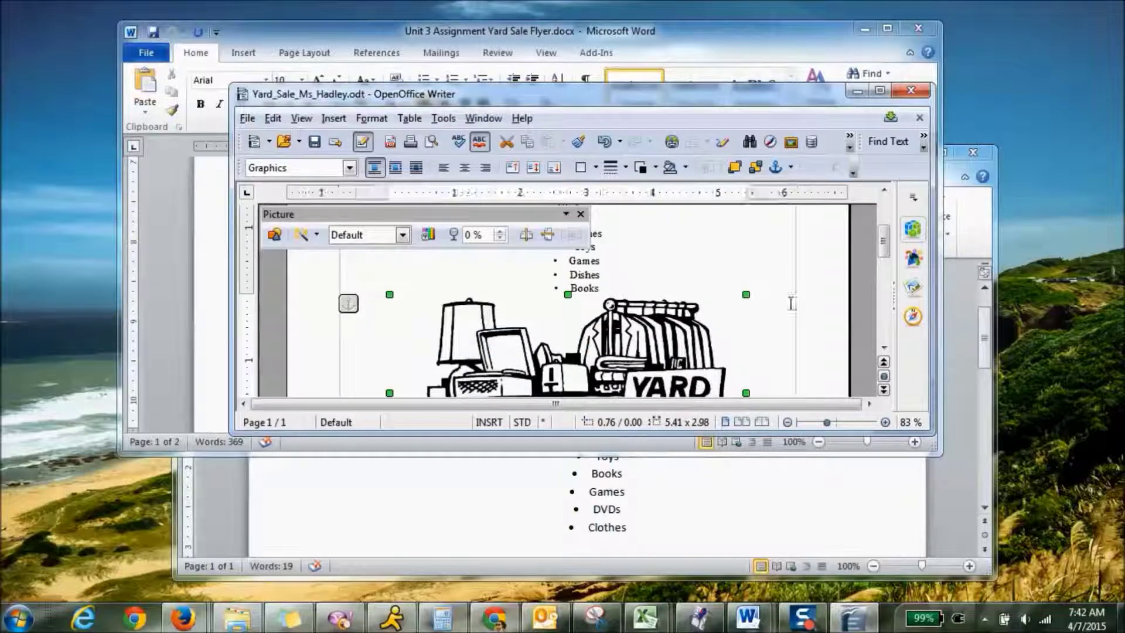
{"action": "left_click_drag", "start_coordinate": [750, 293], "coordinate": [591, 386]}
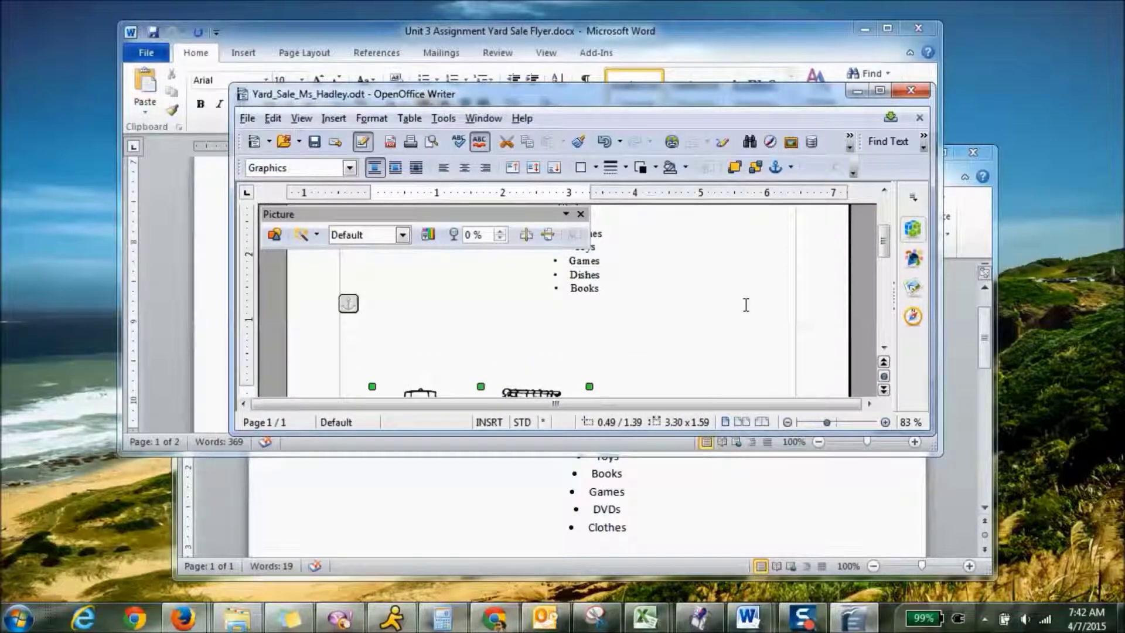
Center the yard sale picture horizontally between the page margins, deselect it, and show the blank area beneath it.
{"action": "left_click_drag", "start_coordinate": [883, 252], "coordinate": [883, 267]}
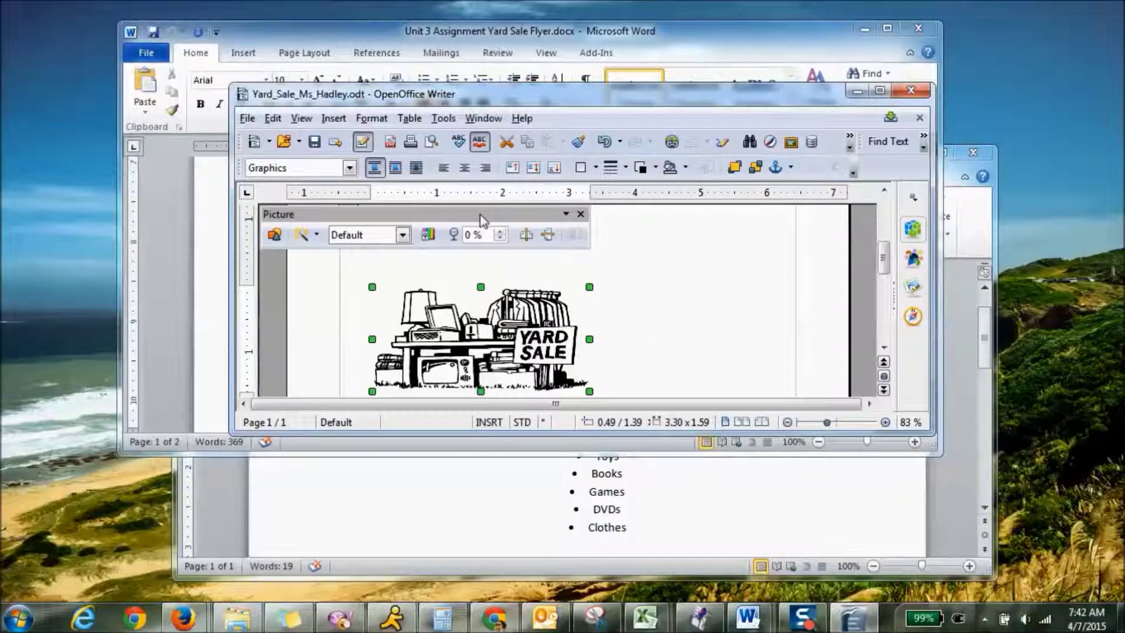
{"action": "left_click", "coordinate": [465, 174]}
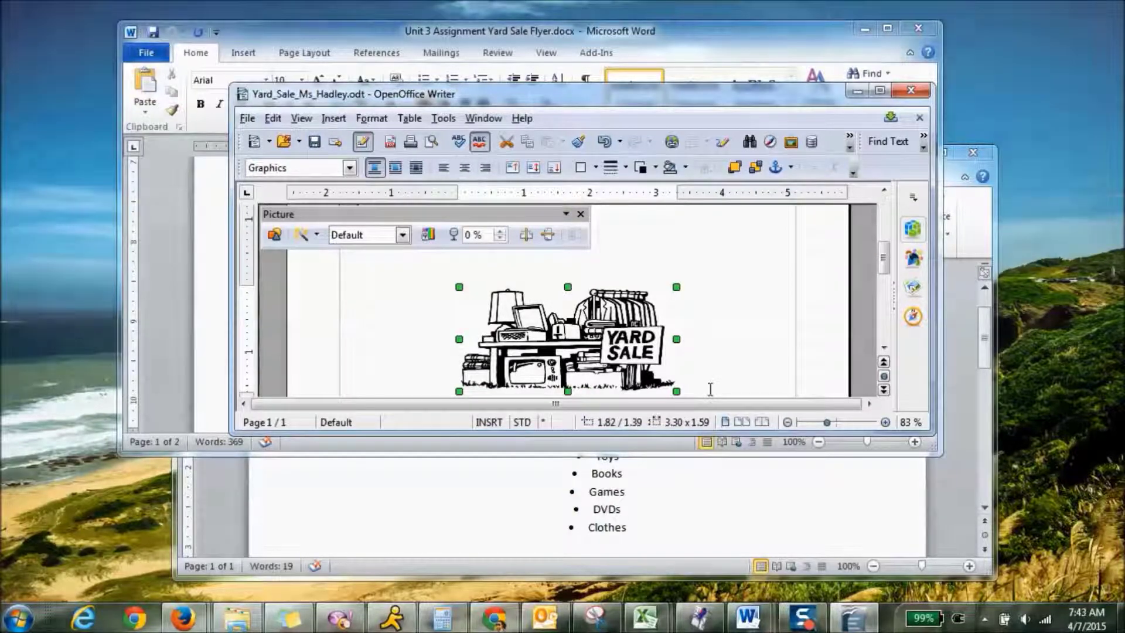
{"action": "scroll", "coordinate": [706, 389], "scroll_direction": "up", "scroll_amount": 2}
{"action": "left_click", "coordinate": [756, 361]}
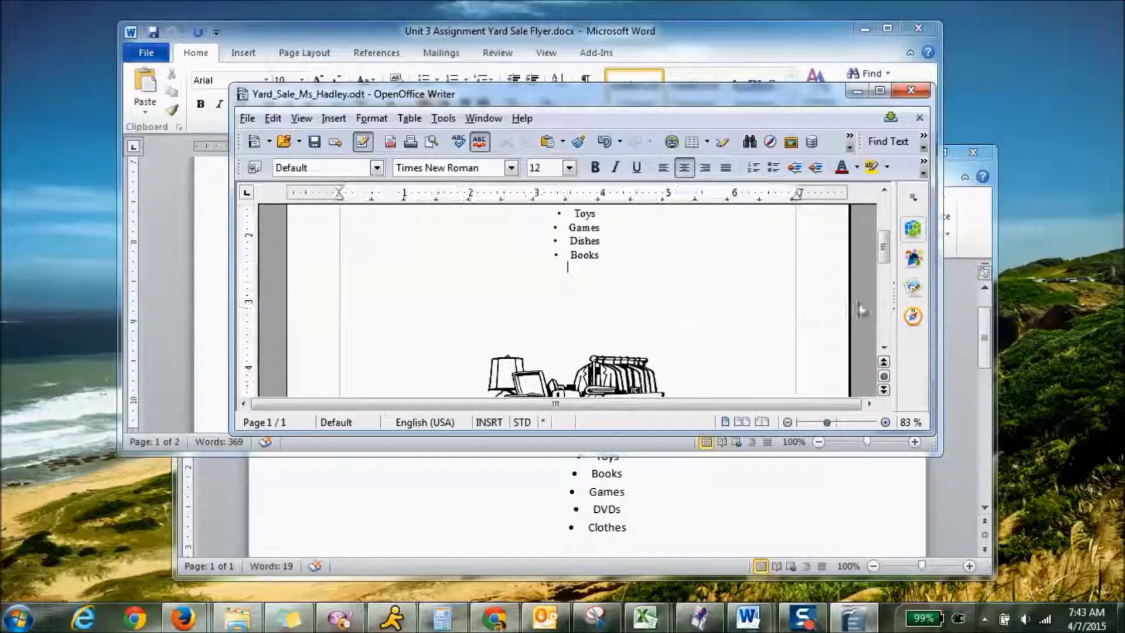
{"action": "left_click_drag", "start_coordinate": [886, 253], "coordinate": [885, 293]}
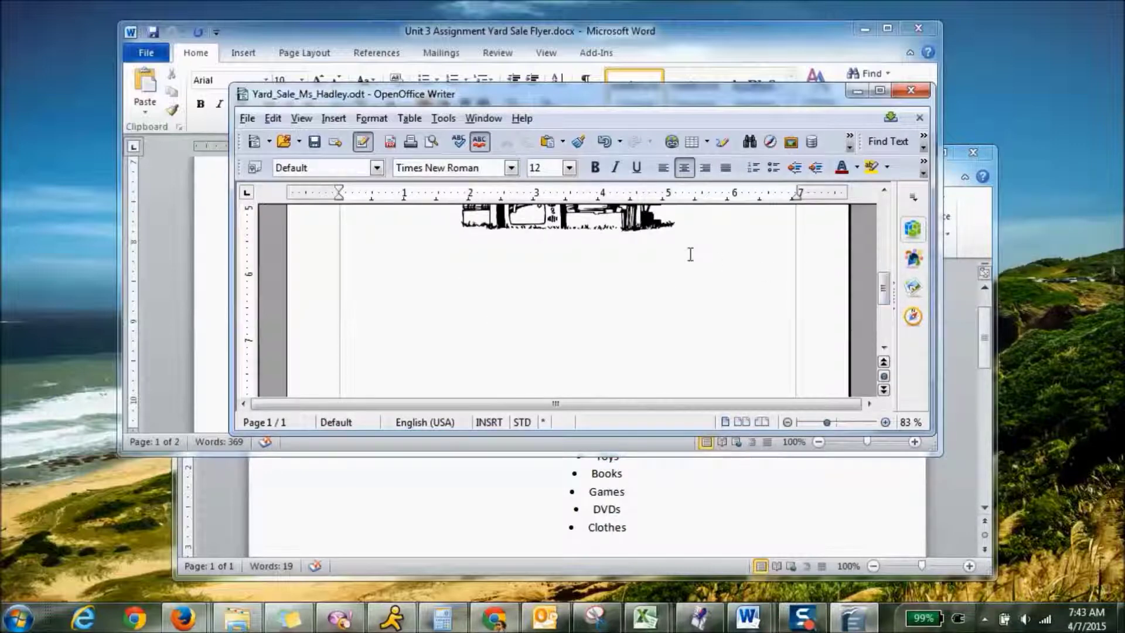
Paste the copied source web address centered on a line directly beneath the yard sale picture in the Writer flyer.
{"action": "left_click", "coordinate": [680, 233]}
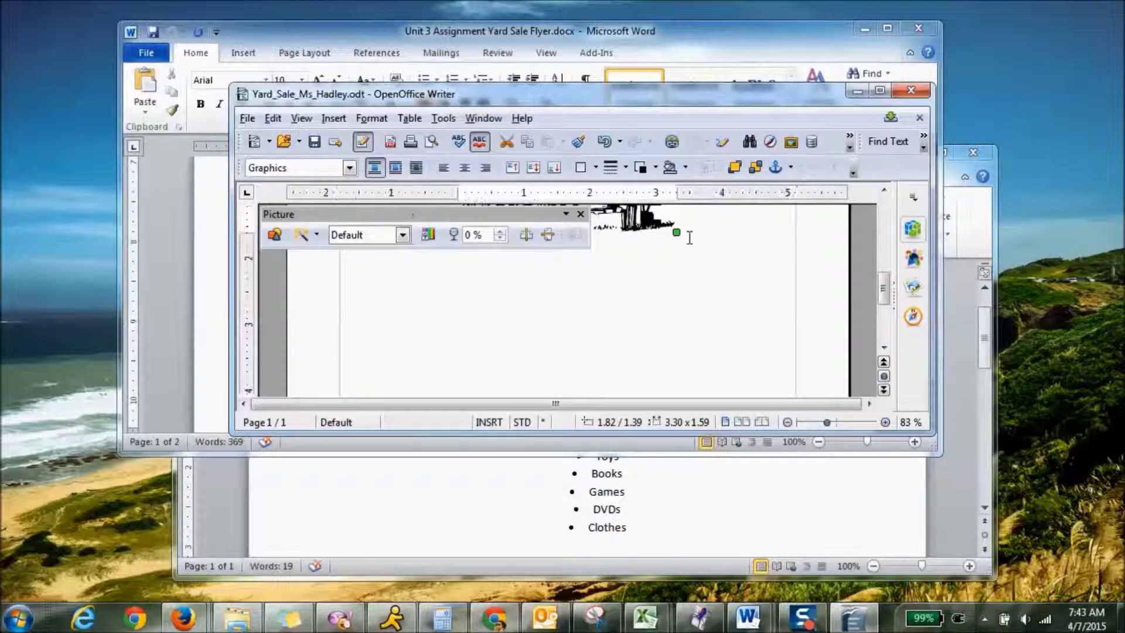
{"action": "scroll", "coordinate": [689, 235], "scroll_direction": "up", "scroll_amount": 3}
{"action": "left_click", "coordinate": [789, 284]}
{"action": "scroll", "coordinate": [884, 271], "scroll_direction": "down", "scroll_amount": 3}
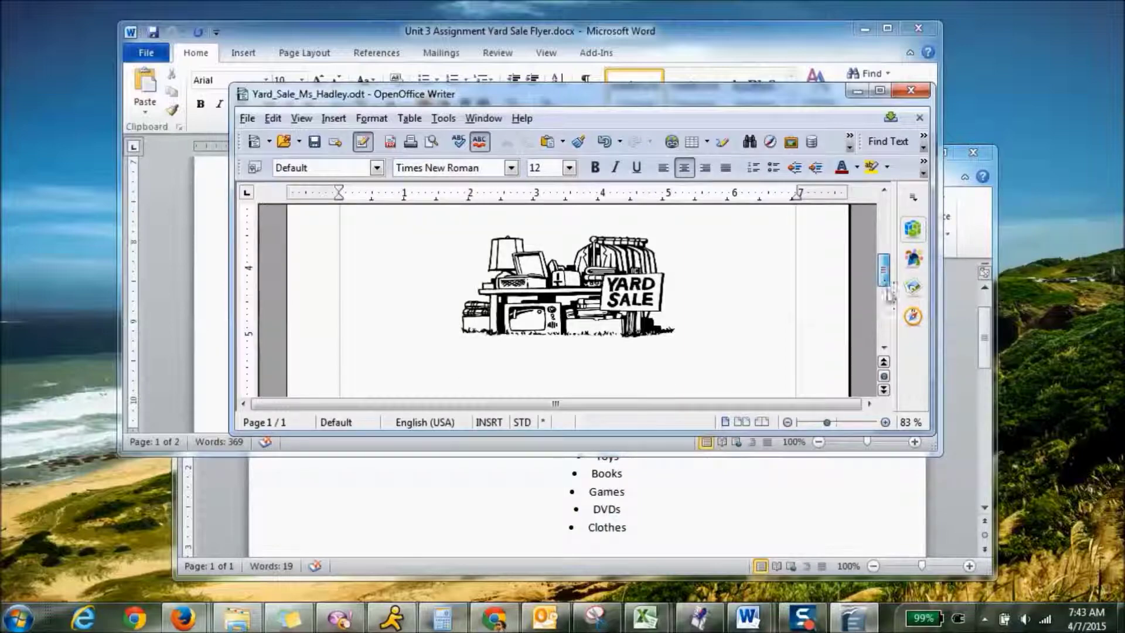
{"action": "left_click", "coordinate": [665, 334]}
{"action": "scroll", "coordinate": [680, 340], "scroll_direction": "up", "scroll_amount": 3}
{"action": "left_click", "coordinate": [711, 266]}
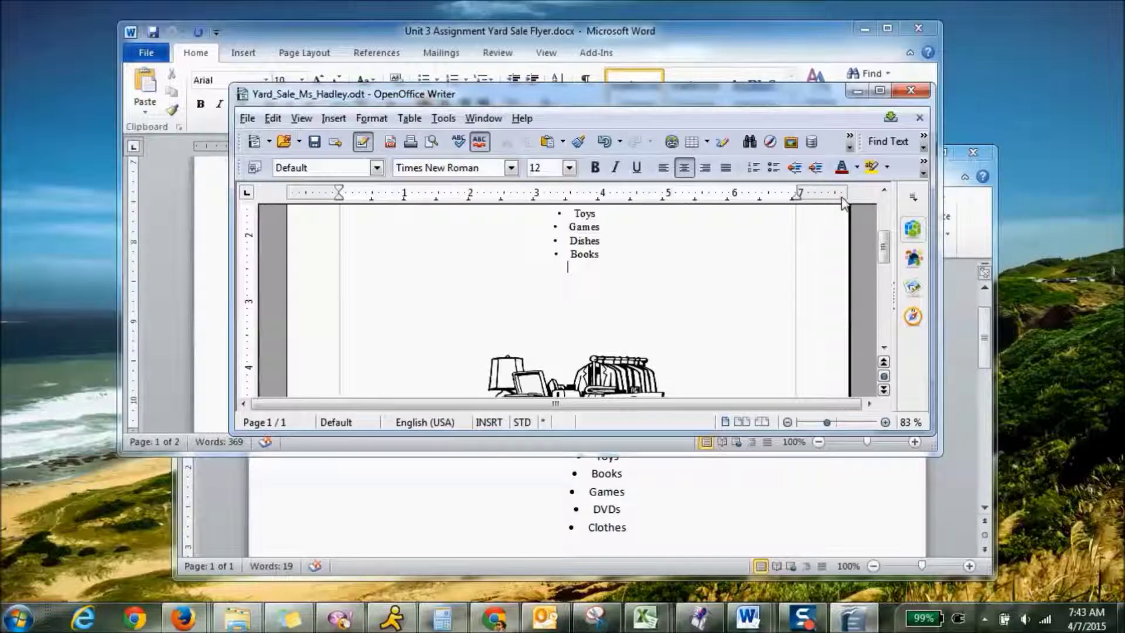
{"action": "scroll", "coordinate": [841, 202], "scroll_direction": "down", "scroll_amount": 4}
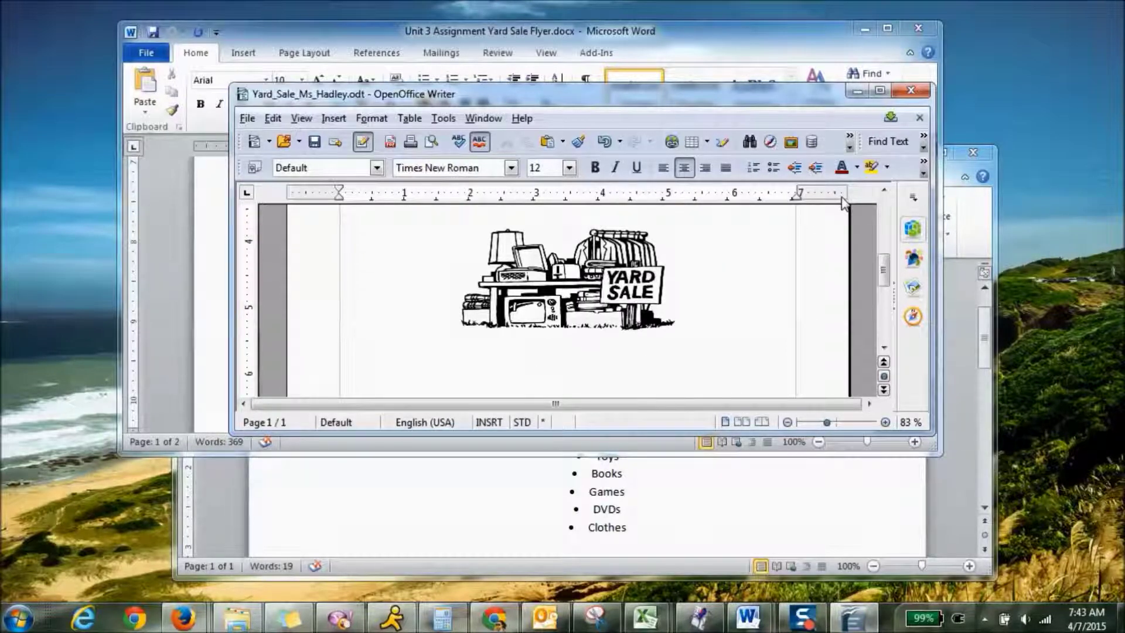
{"action": "right_click", "coordinate": [564, 368]}
{"action": "left_click", "coordinate": [599, 353]}
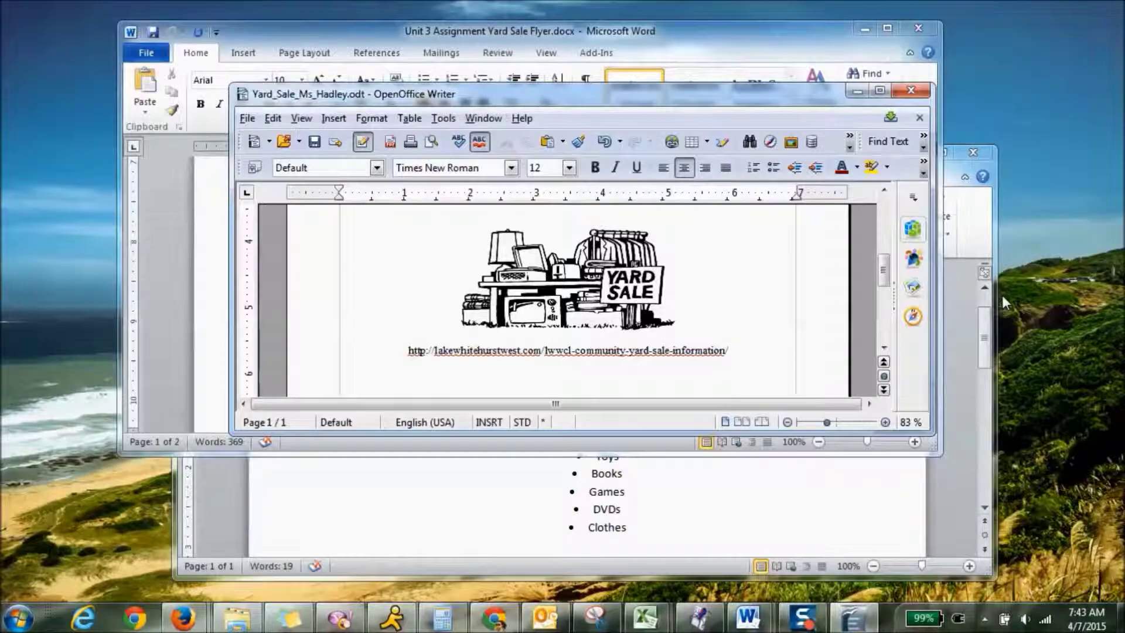
Add "picture from: " before the pasted web address and end the line so the address turns into a hyperlink.
{"action": "key", "text": "Home"}
{"action": "type", "text": "picture f"}
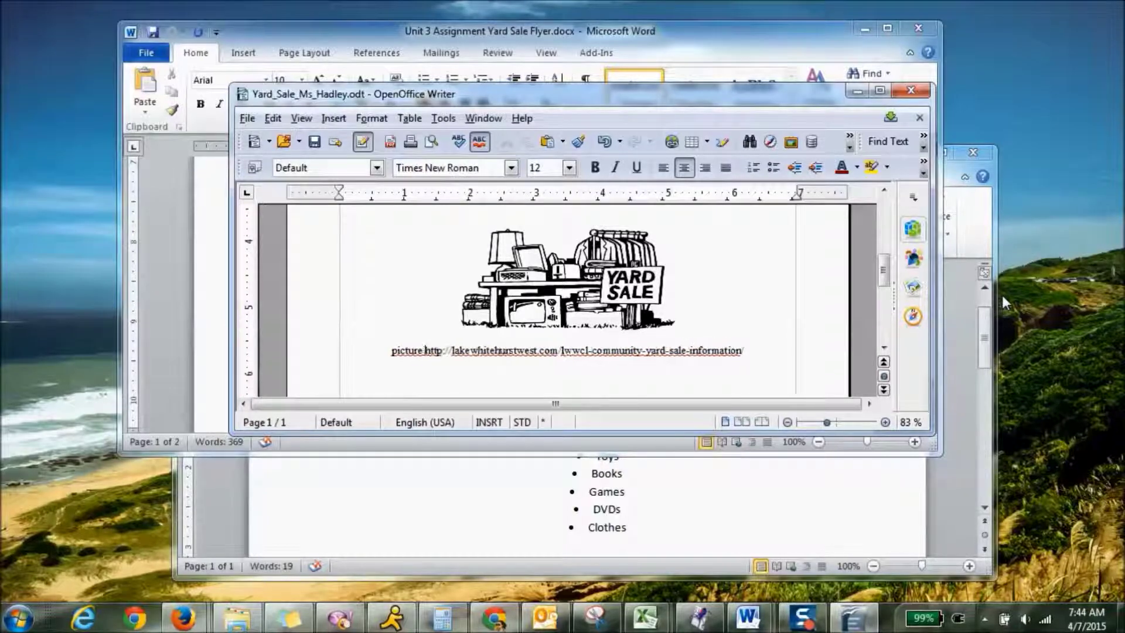
{"action": "type", "text": "rom:"}
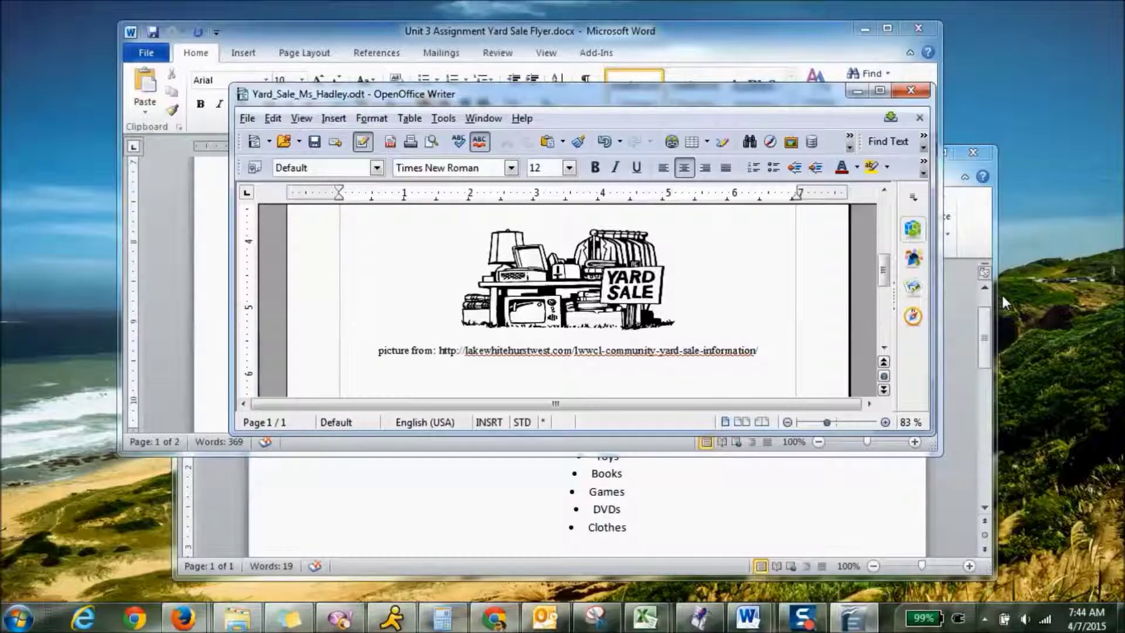
{"action": "key", "text": "Return"}
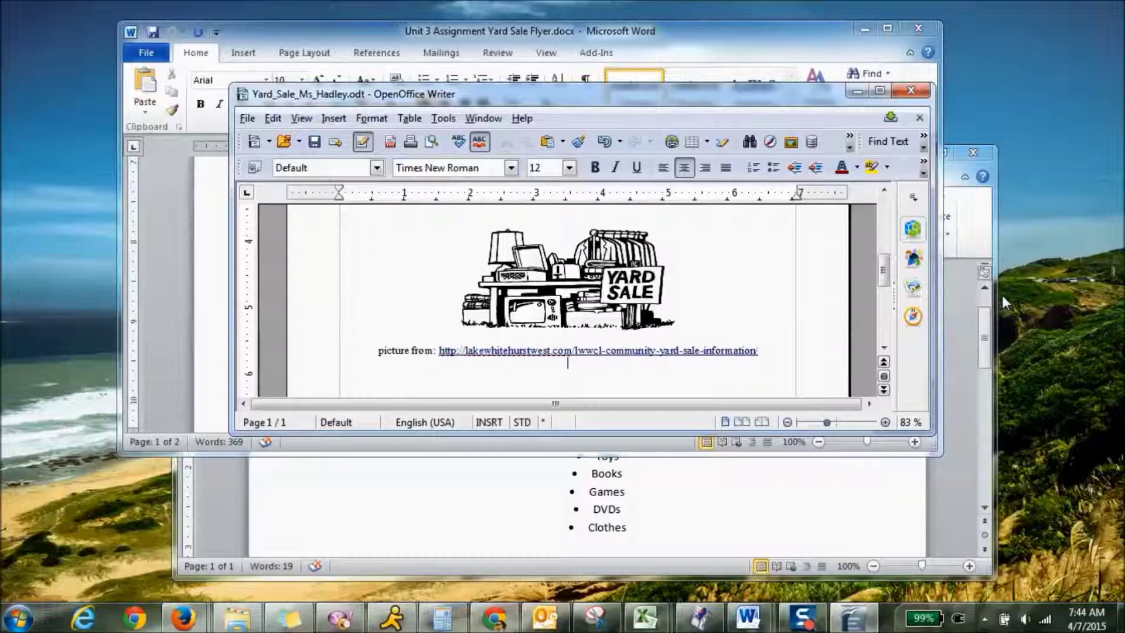
{"action": "mouse_move", "coordinate": [879, 277]}
{"action": "left_mouse_down"}
{"action": "mouse_move", "coordinate": [881, 220]}
{"action": "mouse_move", "coordinate": [897, 263]}
{"action": "left_mouse_up"}
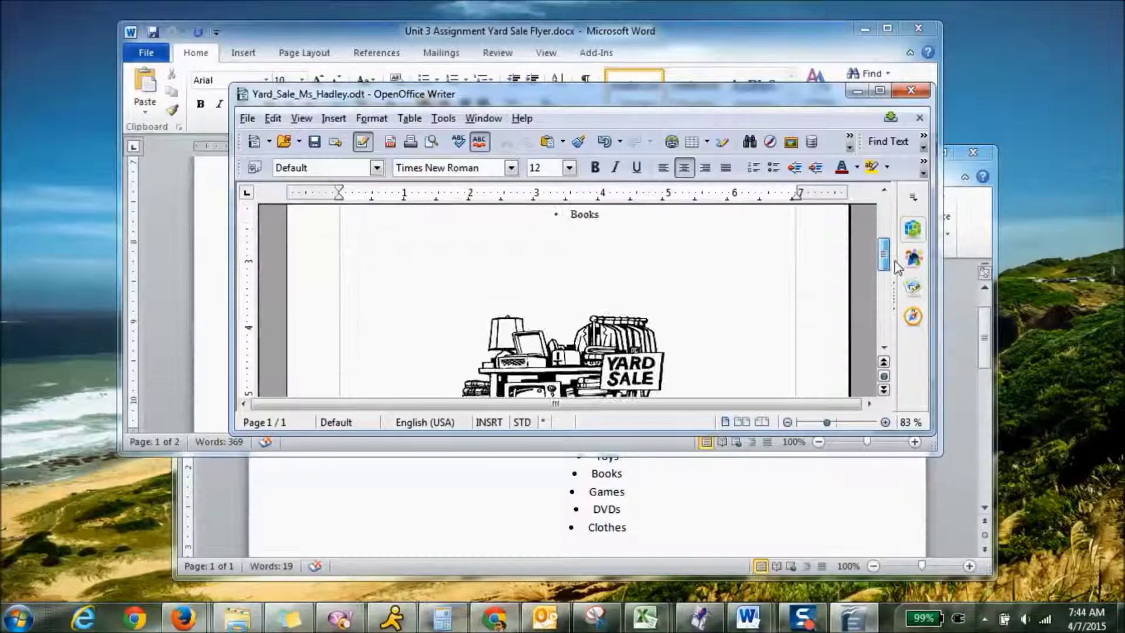
Switch to the Garage_Sale_Ms_Hadley.docx flyer in Word and add a centered line without a bullet below Clothes.
{"action": "left_click", "coordinate": [836, 523]}
{"action": "key", "text": "ctrl+a"}
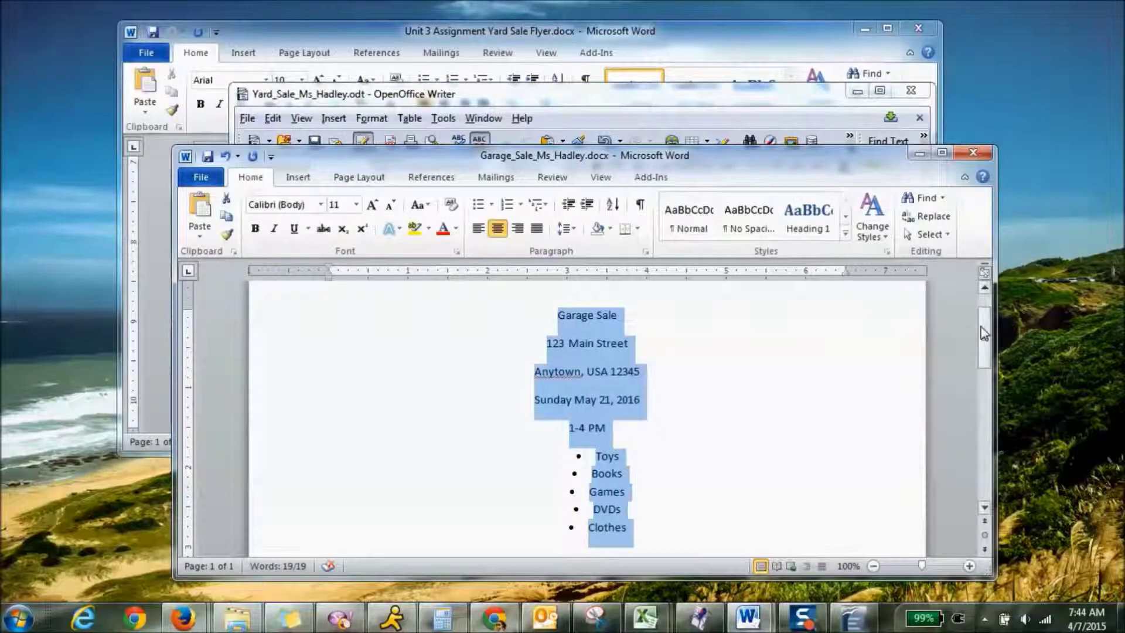
{"action": "scroll", "coordinate": [985, 333], "scroll_direction": "down", "scroll_amount": 3}
{"action": "left_click", "coordinate": [651, 417]}
{"action": "key", "text": "Return"}
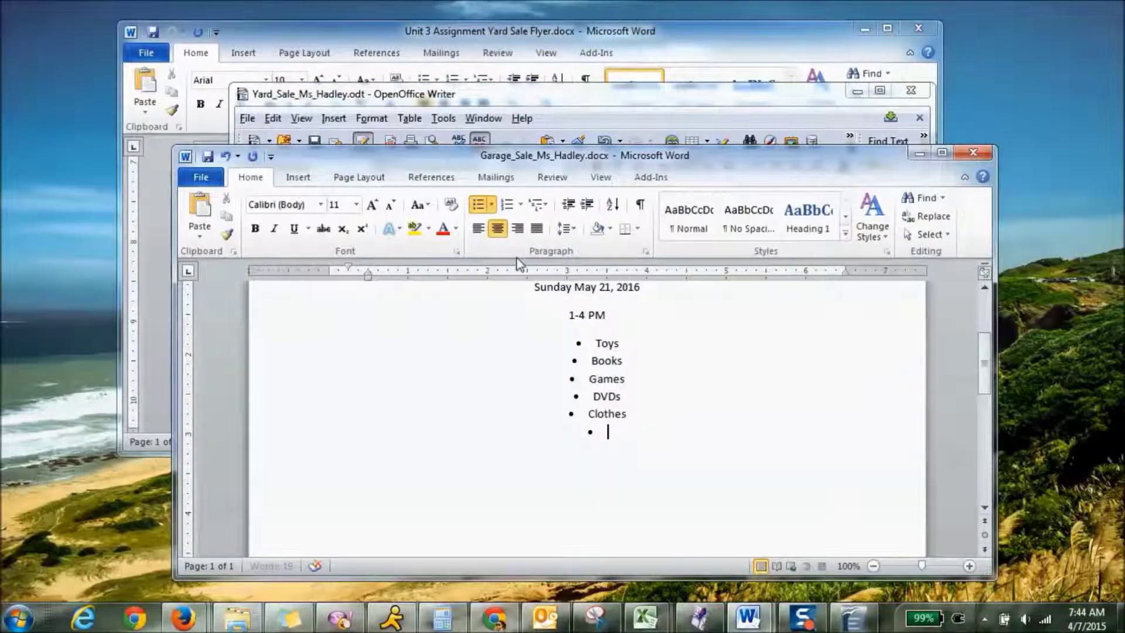
{"action": "left_click", "coordinate": [479, 204]}
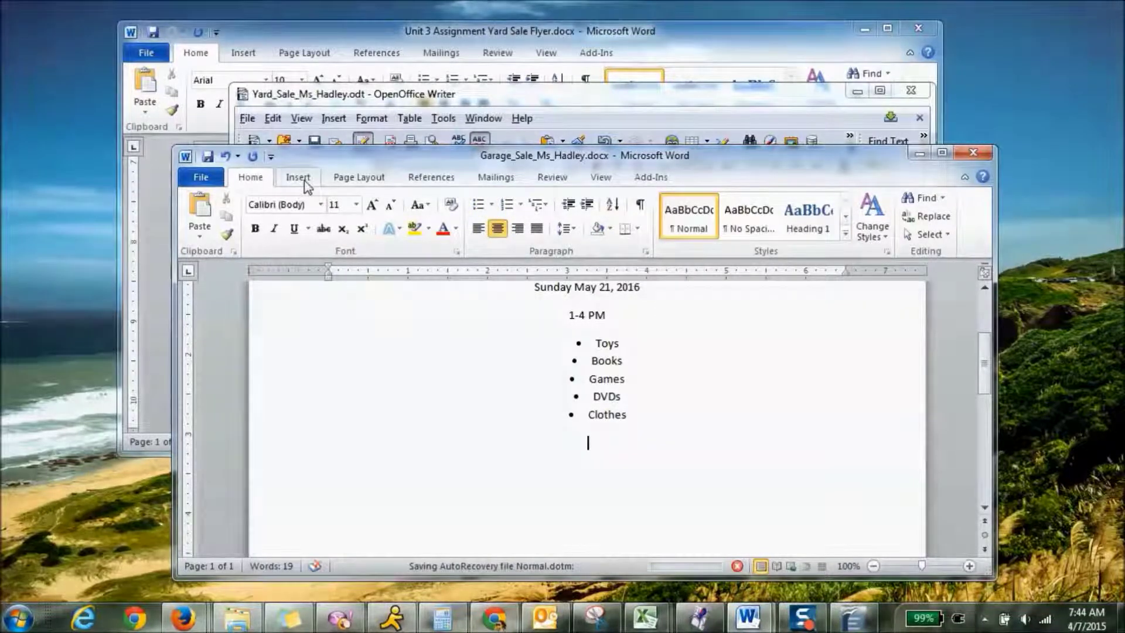
Insert the picture yard sale.jpg from the Desktop's Computer Literacy folder below the bulleted list in the garage sale flyer.
{"action": "left_click", "coordinate": [305, 183]}
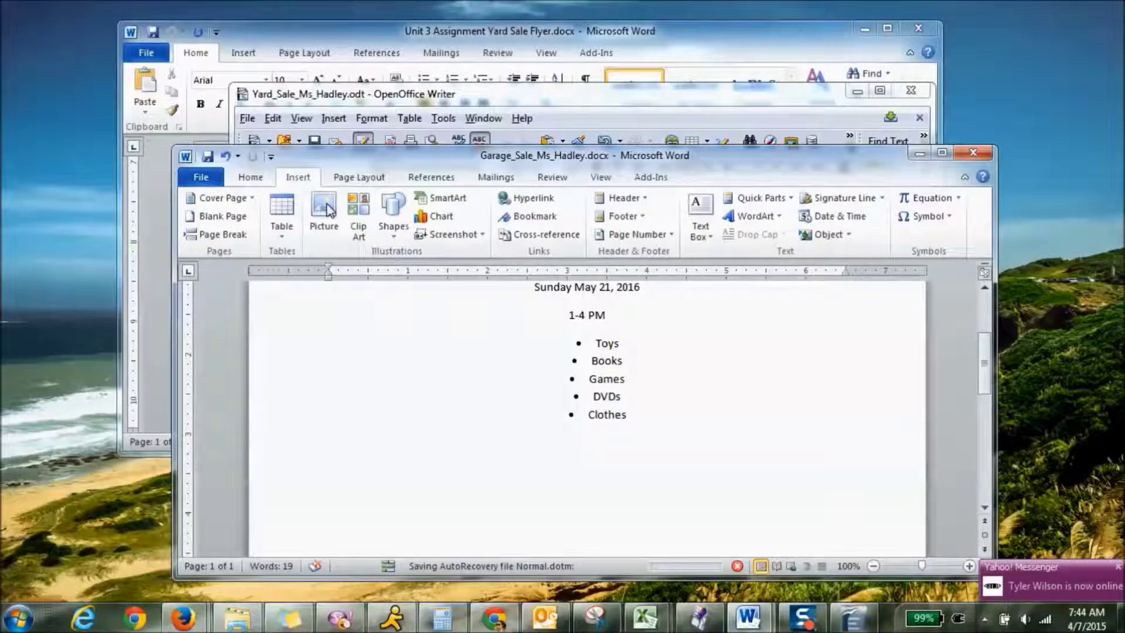
{"action": "left_click", "coordinate": [328, 210]}
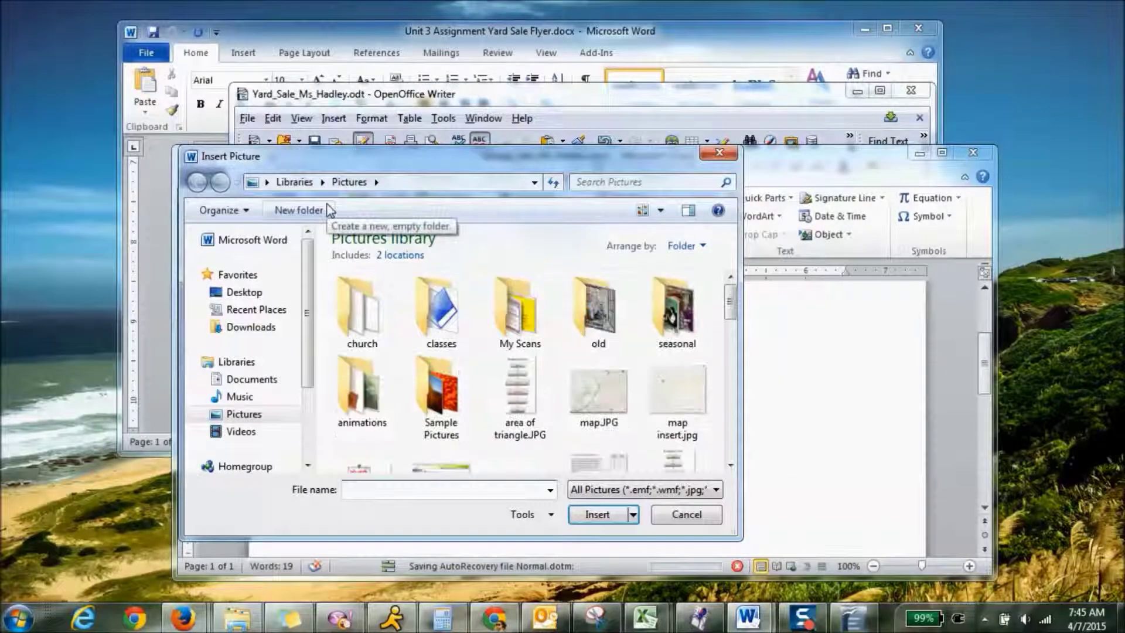
{"action": "left_click", "coordinate": [238, 297]}
{"action": "left_click_drag", "start_coordinate": [730, 272], "coordinate": [732, 381]}
{"action": "double_click", "coordinate": [417, 340]}
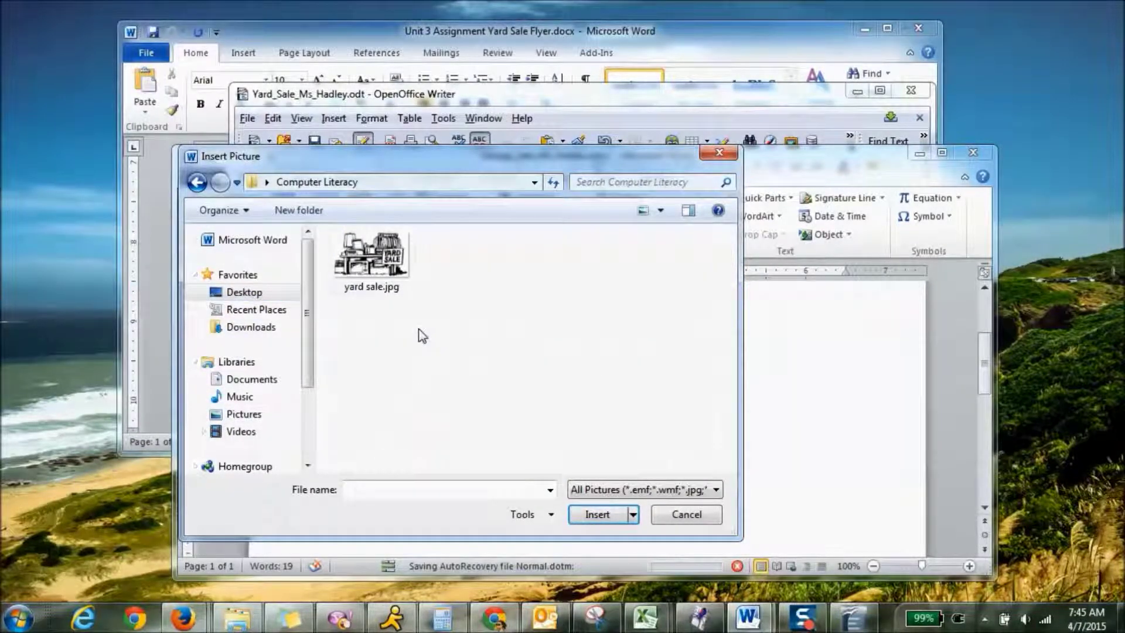
{"action": "left_click", "coordinate": [384, 268]}
{"action": "left_click", "coordinate": [610, 515]}
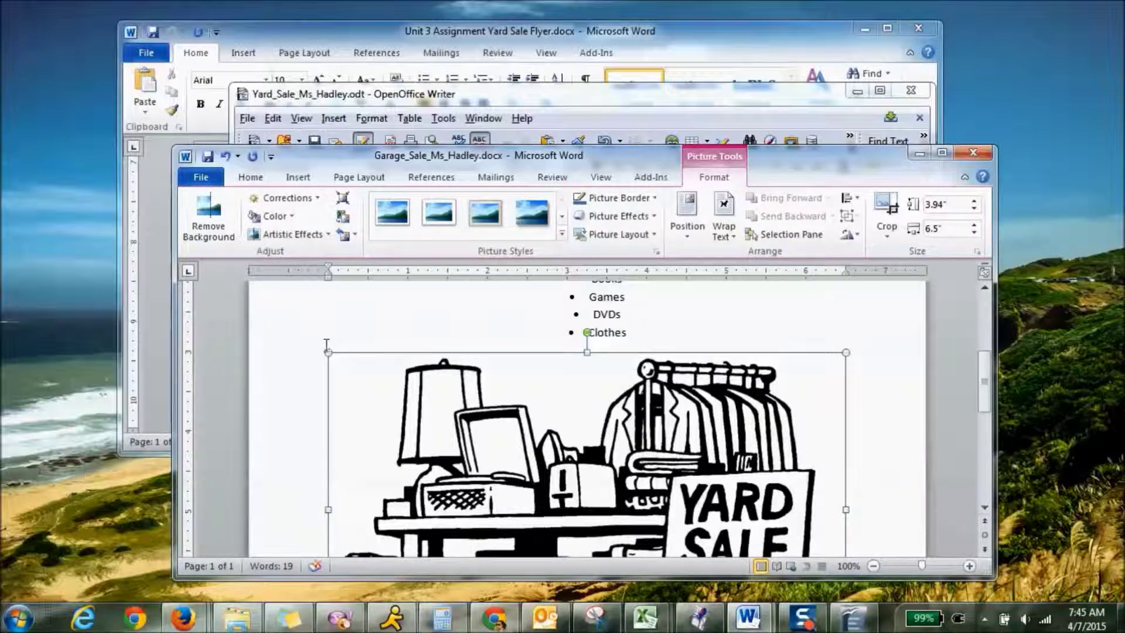
Shrink the inserted yard sale picture proportionally from its corner to about 1.93 inches high and 3.18 inches wide.
{"action": "left_click_drag", "start_coordinate": [846, 352], "coordinate": [618, 492]}
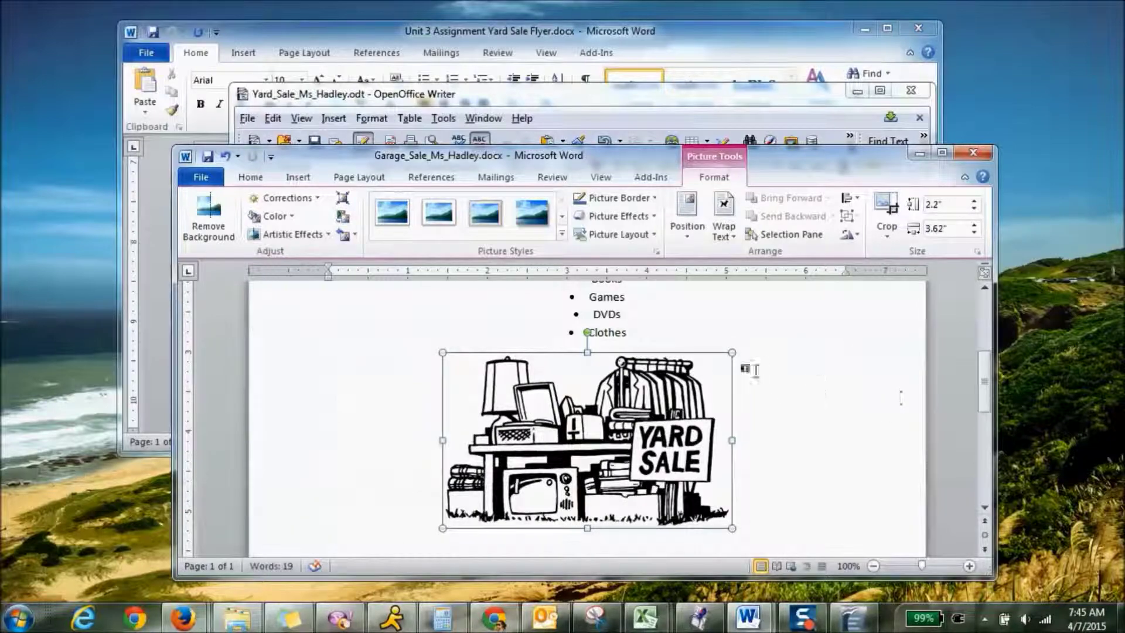
{"action": "left_click_drag", "start_coordinate": [733, 352], "coordinate": [701, 375]}
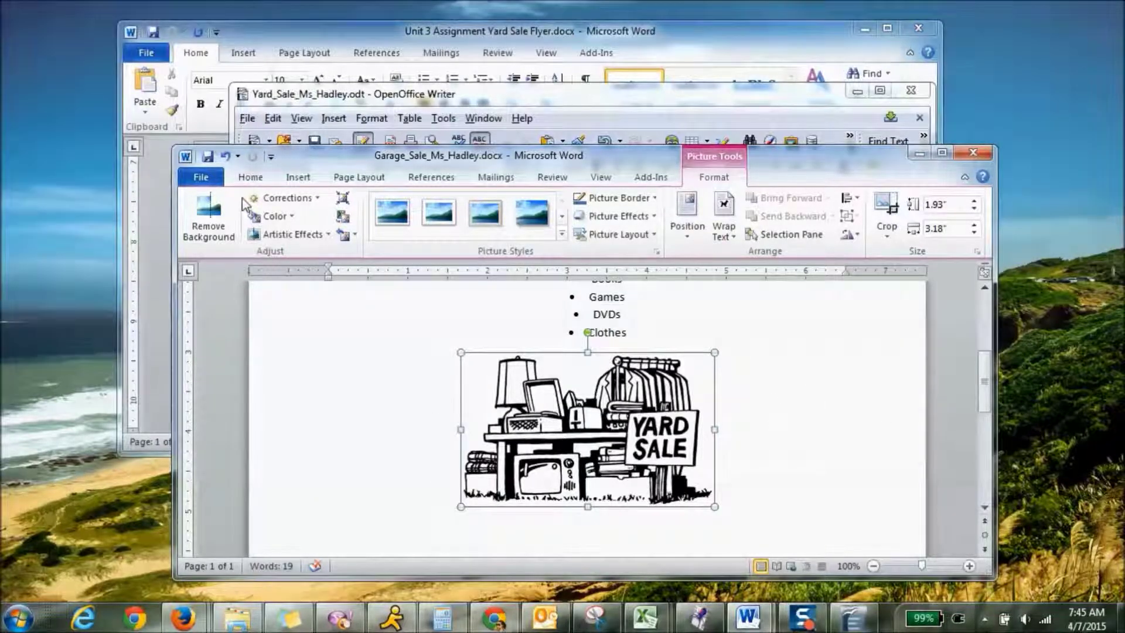
{"action": "left_click", "coordinate": [246, 178]}
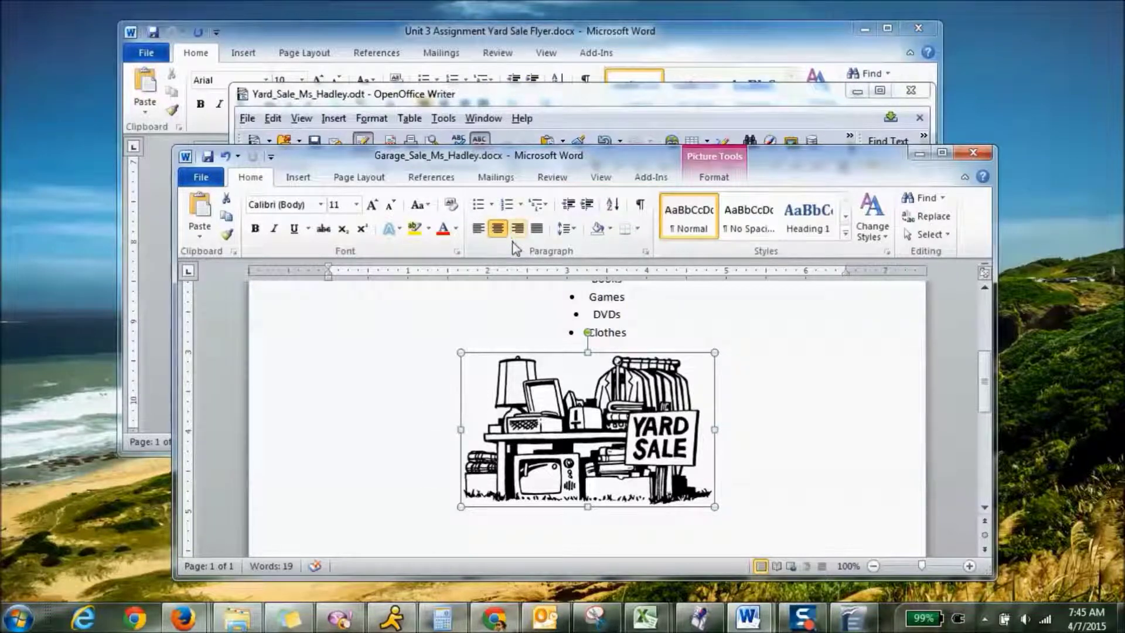
{"action": "key", "text": "Return"}
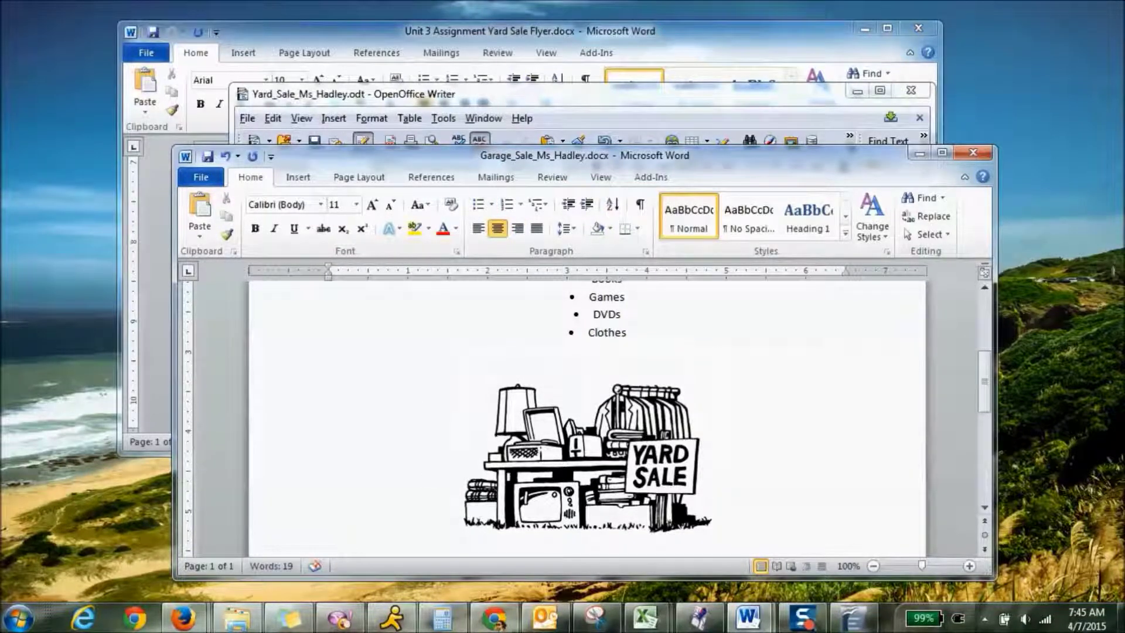
{"action": "key", "text": "ctrl+z"}
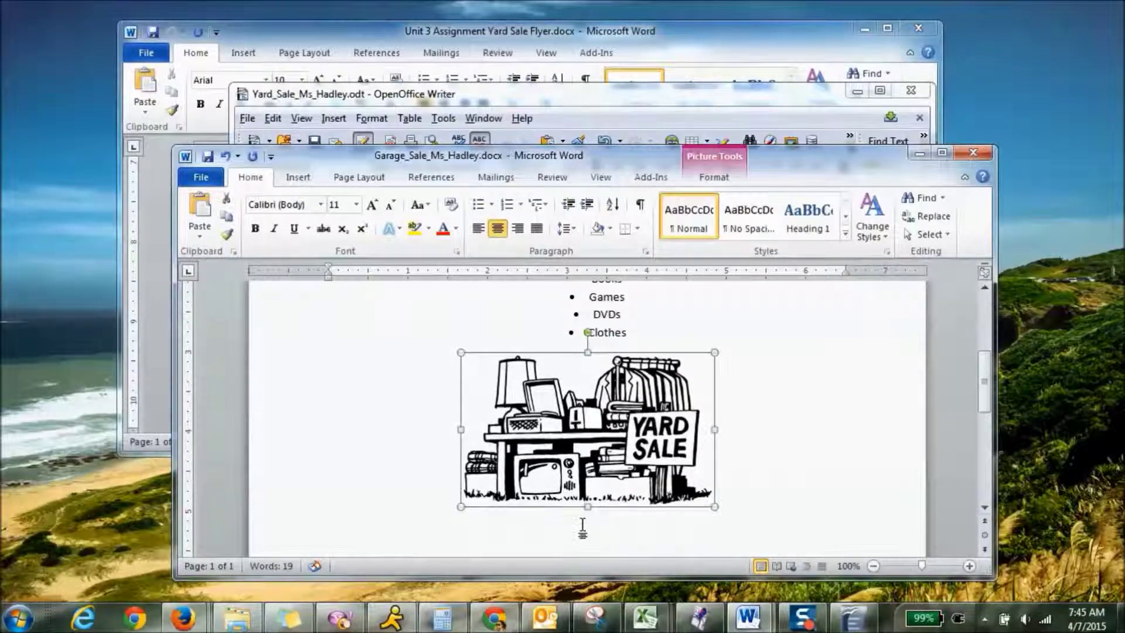
Paste the source web address beneath the picture, preceded by "Picture from: ", and end the line to make it a hyperlink.
{"action": "left_click", "coordinate": [582, 527]}
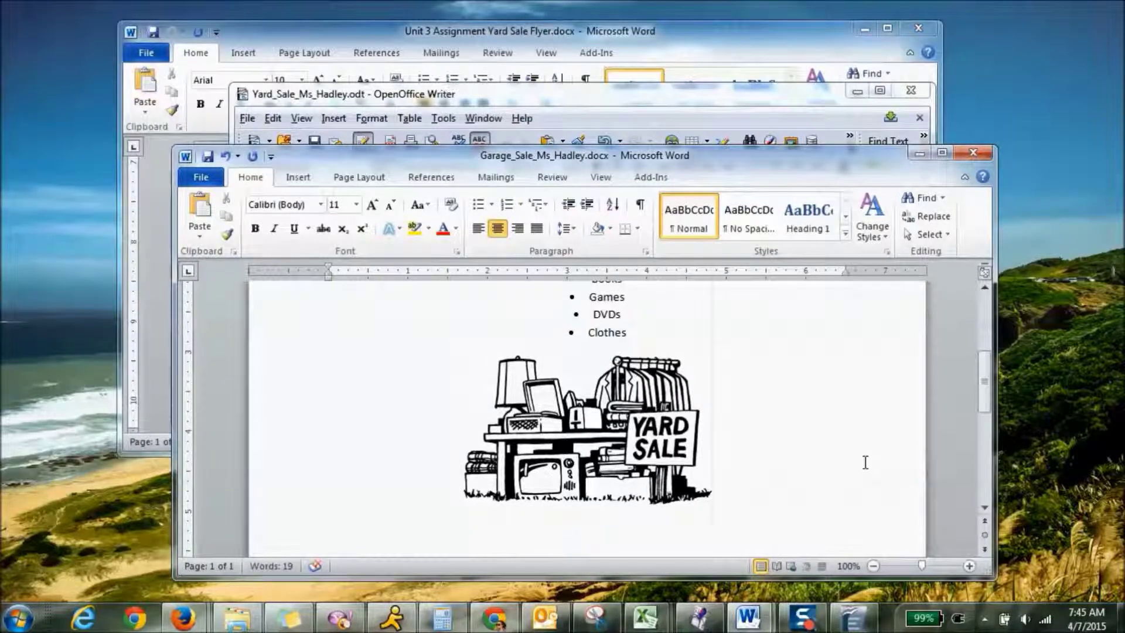
{"action": "right_click", "coordinate": [582, 528]}
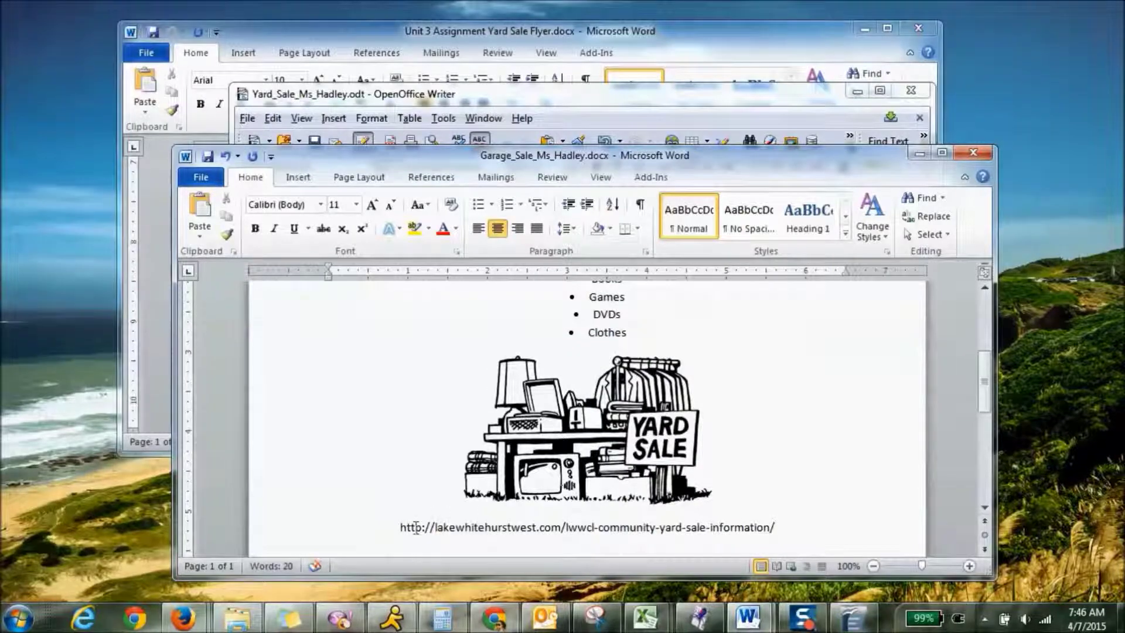
{"action": "type", "text": "Picture from:"}
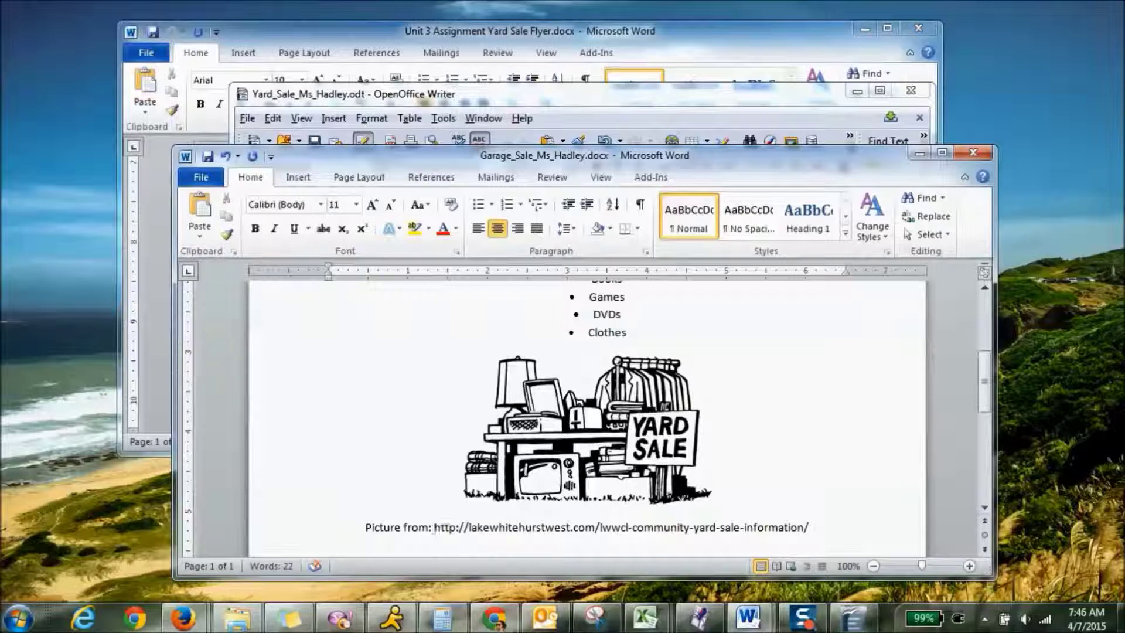
{"action": "left_click", "coordinate": [821, 527]}
{"action": "key", "text": "Return"}
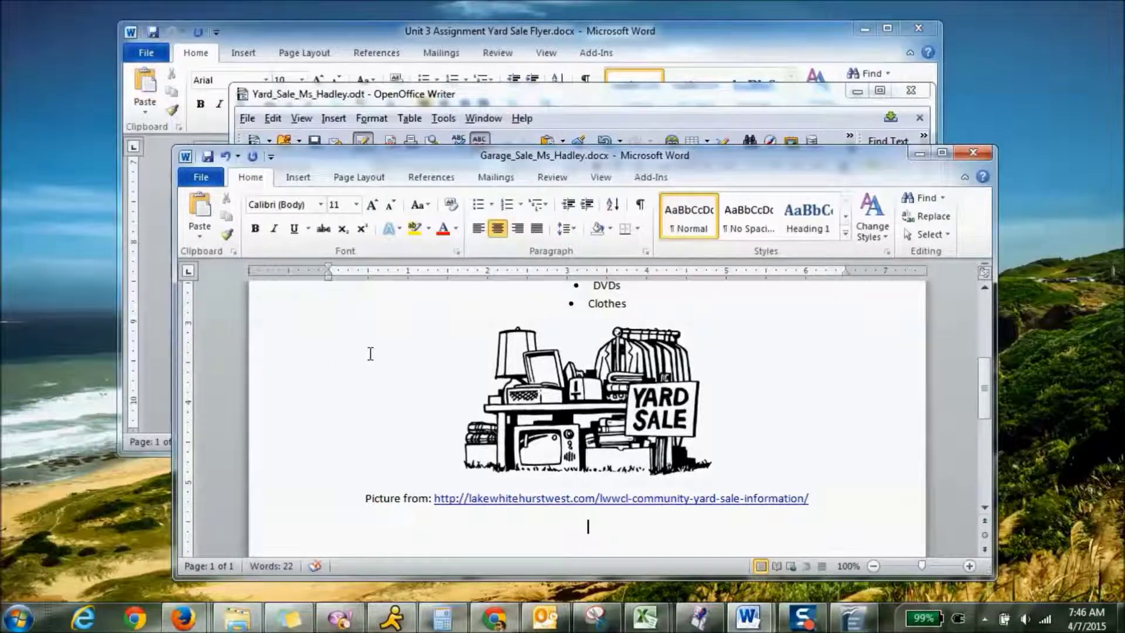
Delete the yard sale picture together with its source line from the garage sale flyer.
{"action": "left_click_drag", "start_coordinate": [370, 354], "coordinate": [687, 520]}
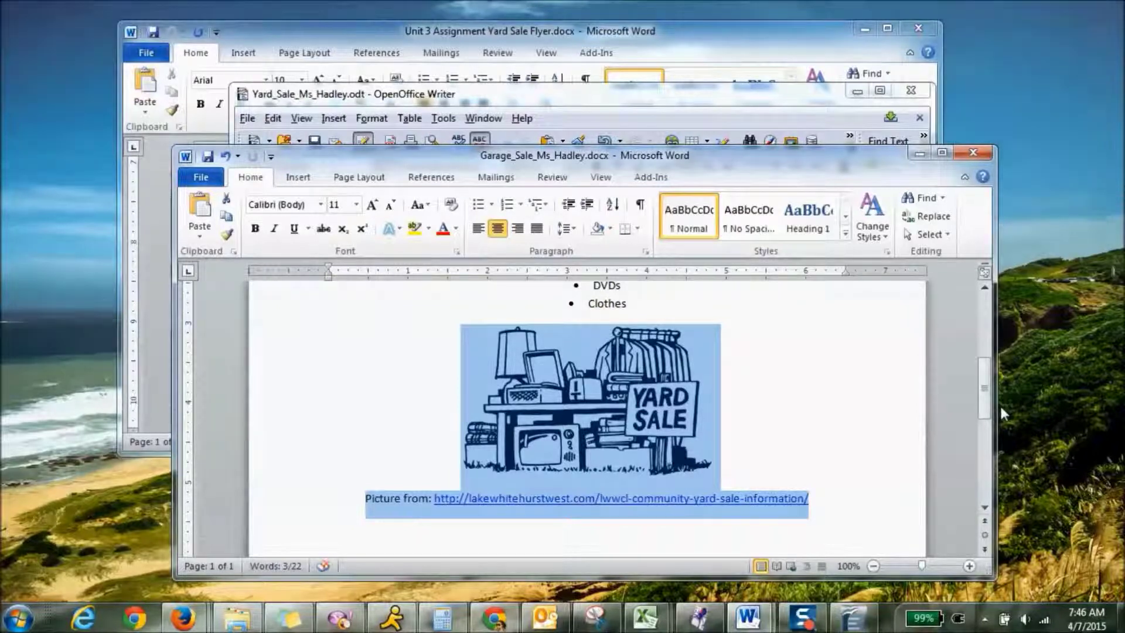
{"action": "key", "text": "Delete"}
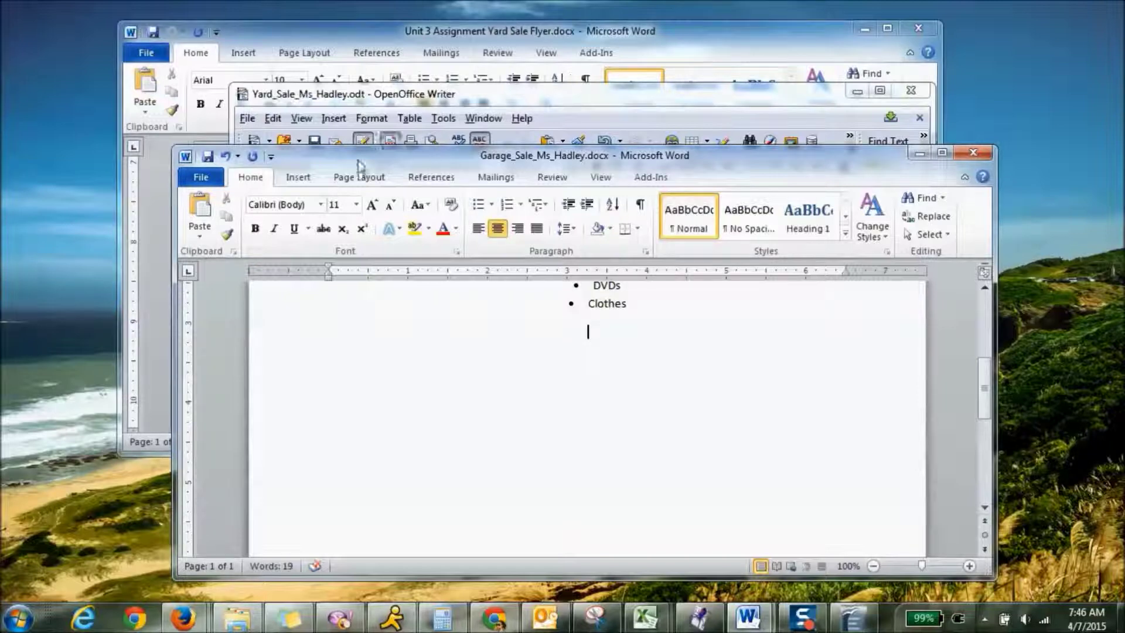
Search the clip art collection for "yard sale" across all media file types.
{"action": "left_click", "coordinate": [299, 184]}
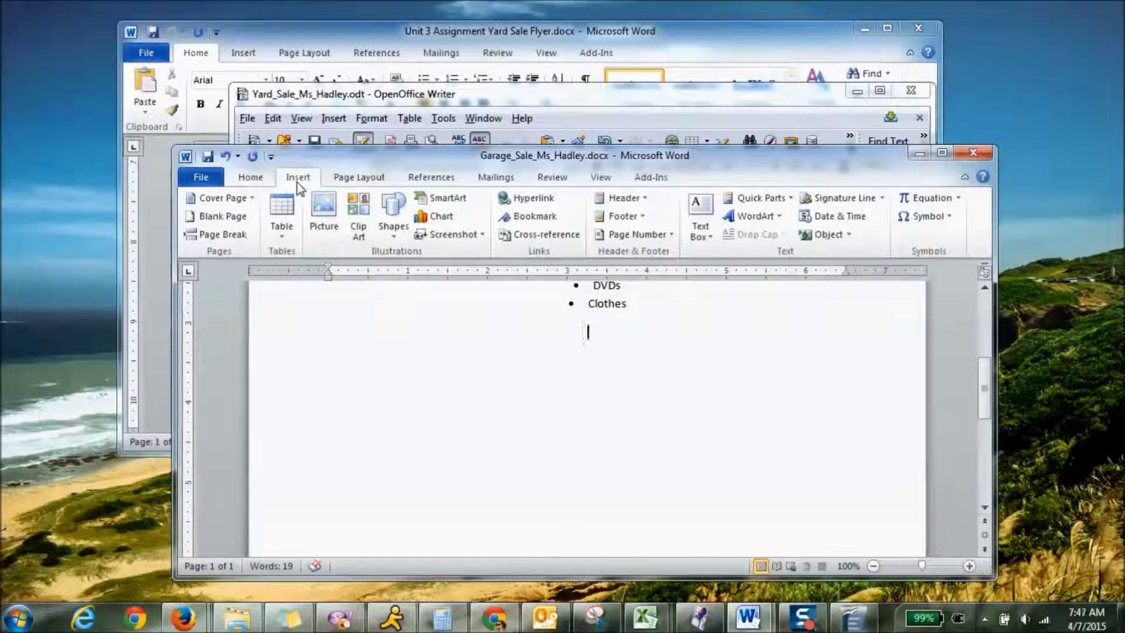
{"action": "left_click", "coordinate": [370, 215]}
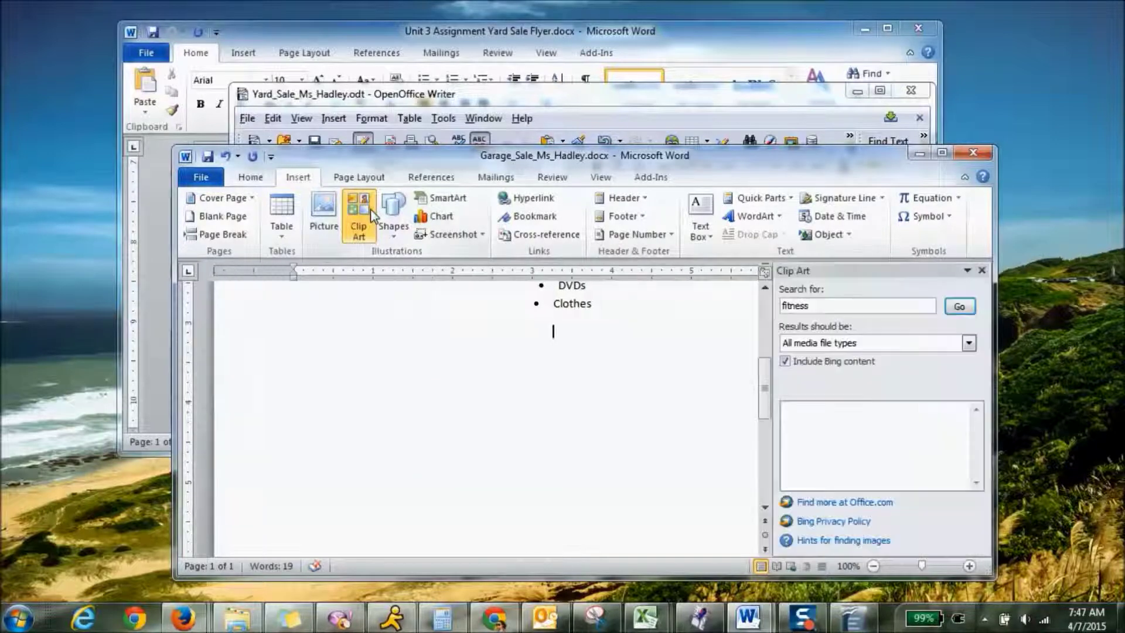
{"action": "left_click_drag", "start_coordinate": [836, 307], "coordinate": [782, 307]}
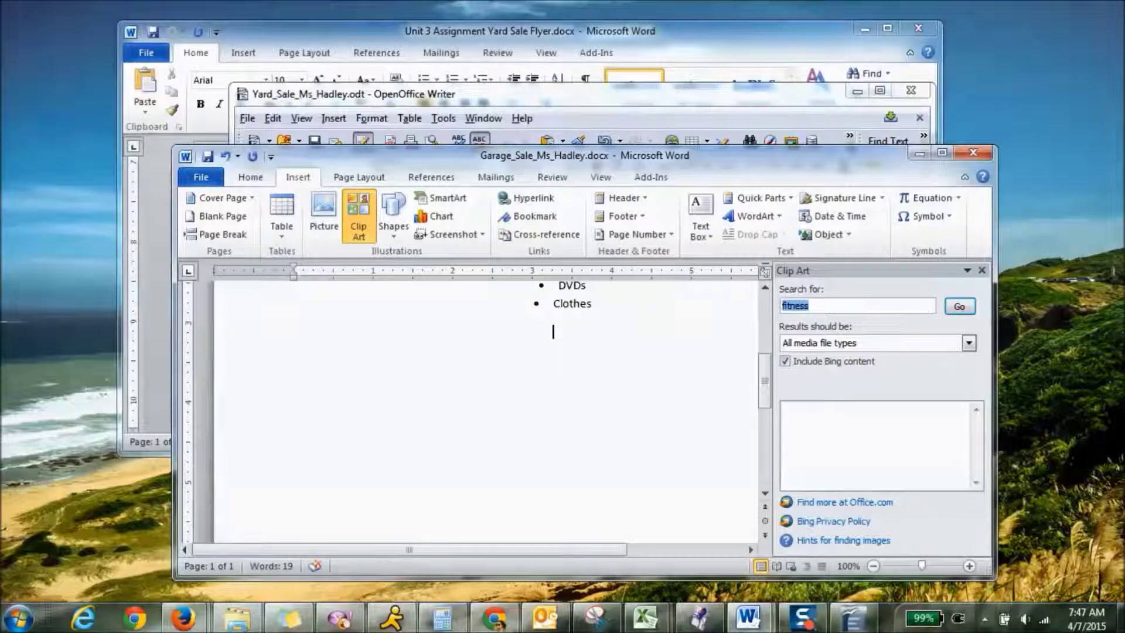
{"action": "type", "text": "yar"}
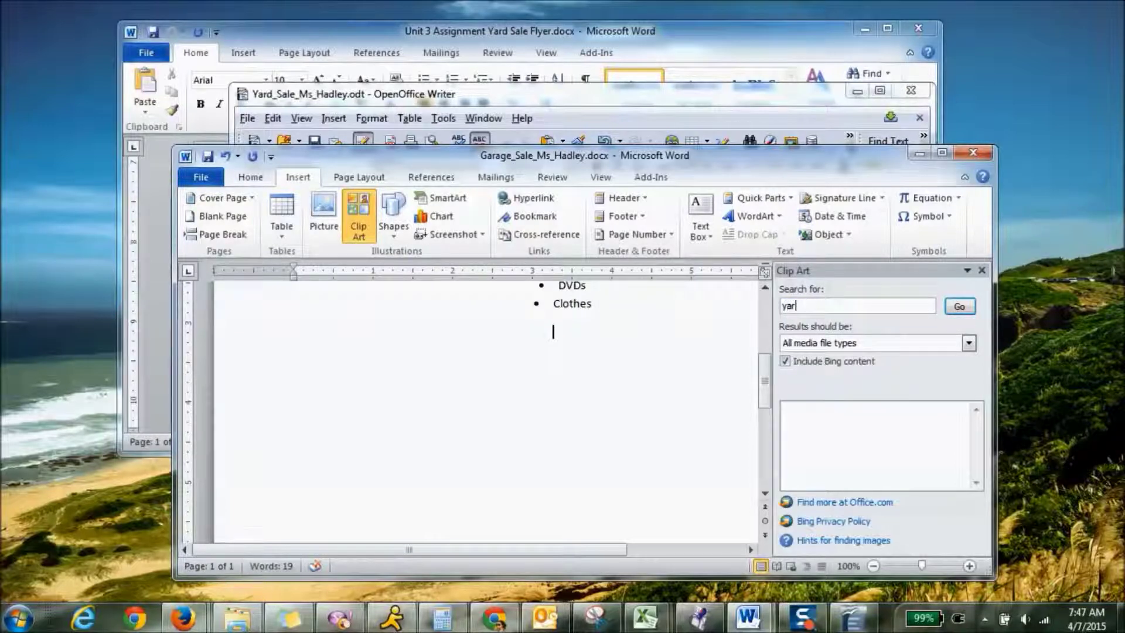
{"action": "type", "text": "d sale"}
{"action": "left_click", "coordinate": [959, 307]}
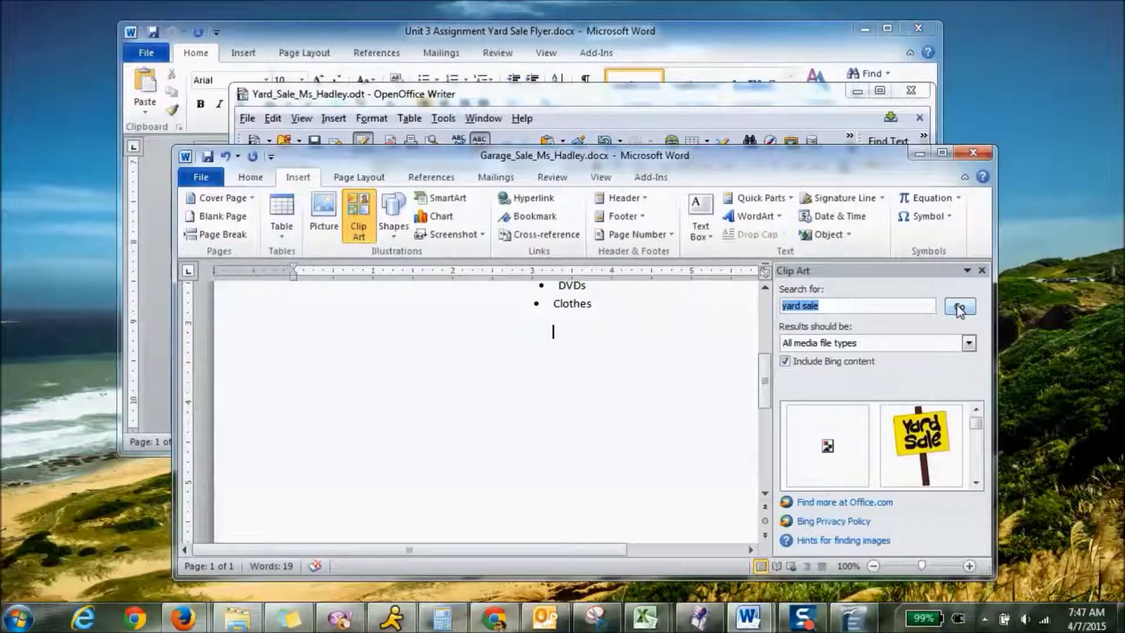
Insert the World's Largest Yard Sale & Craft clip art below the bulleted list and size it to about 2.24 x 3.37 inches.
{"action": "left_click", "coordinate": [923, 434]}
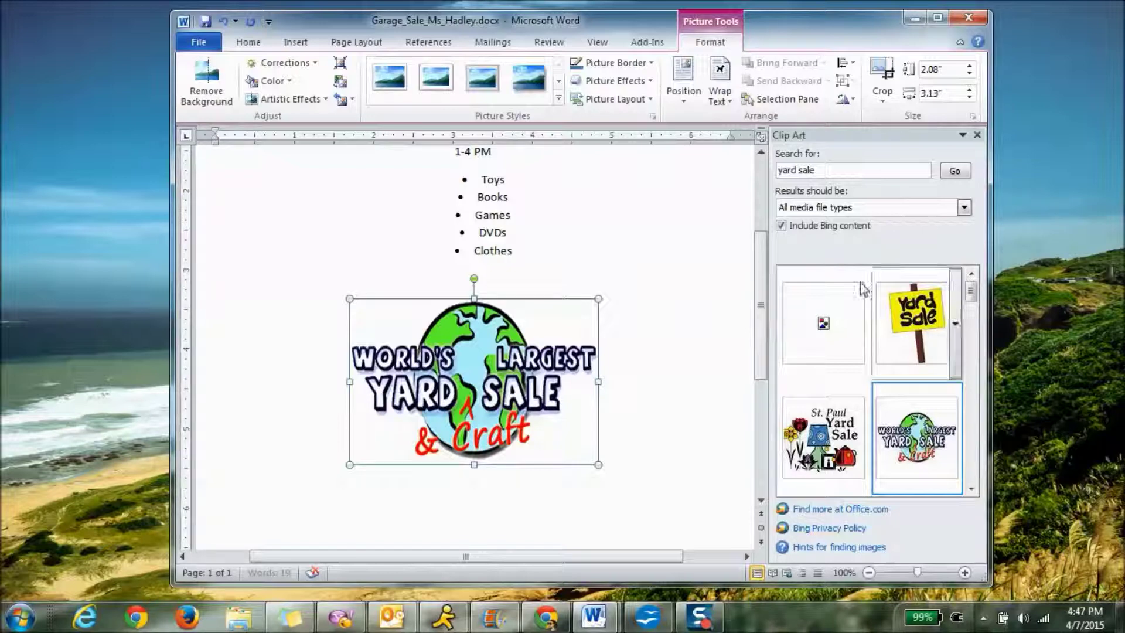
{"action": "left_click_drag", "start_coordinate": [597, 299], "coordinate": [599, 323]}
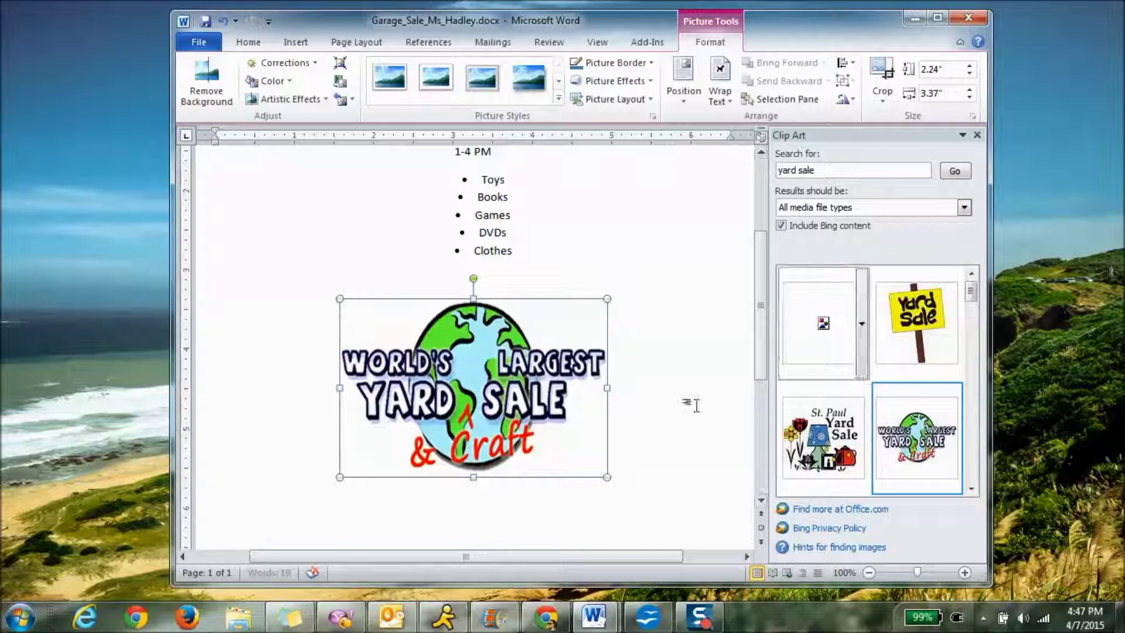
Bring up Unit 3 Assignment Yard Sale Flyer.docx to review the picture and title formatting requirements.
{"action": "mouse_move", "coordinate": [593, 626]}
{"action": "left_click", "coordinate": [507, 531]}
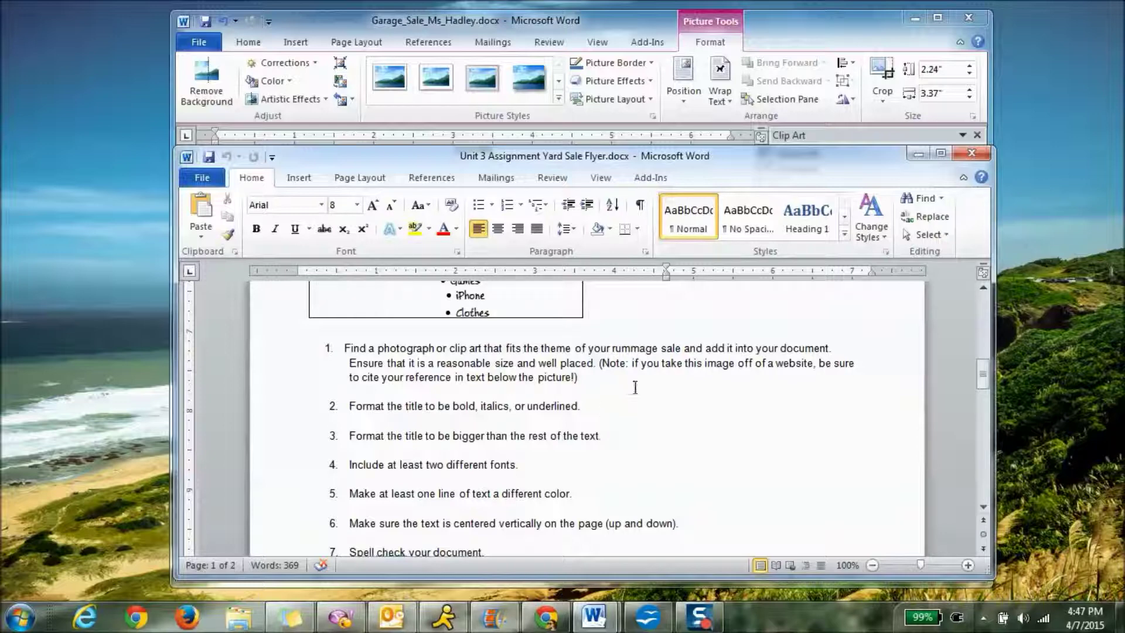
Return to the Word garage sale flyer and underline its Garage Sale title.
{"action": "left_click", "coordinate": [819, 37]}
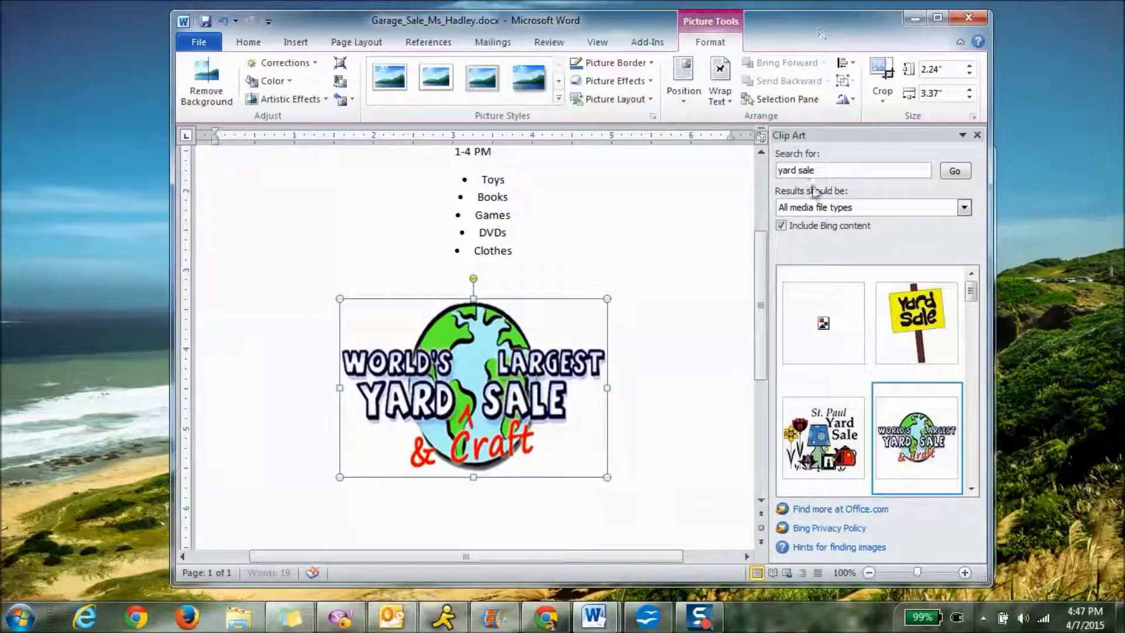
{"action": "scroll", "coordinate": [758, 279], "scroll_direction": "up", "scroll_amount": 6}
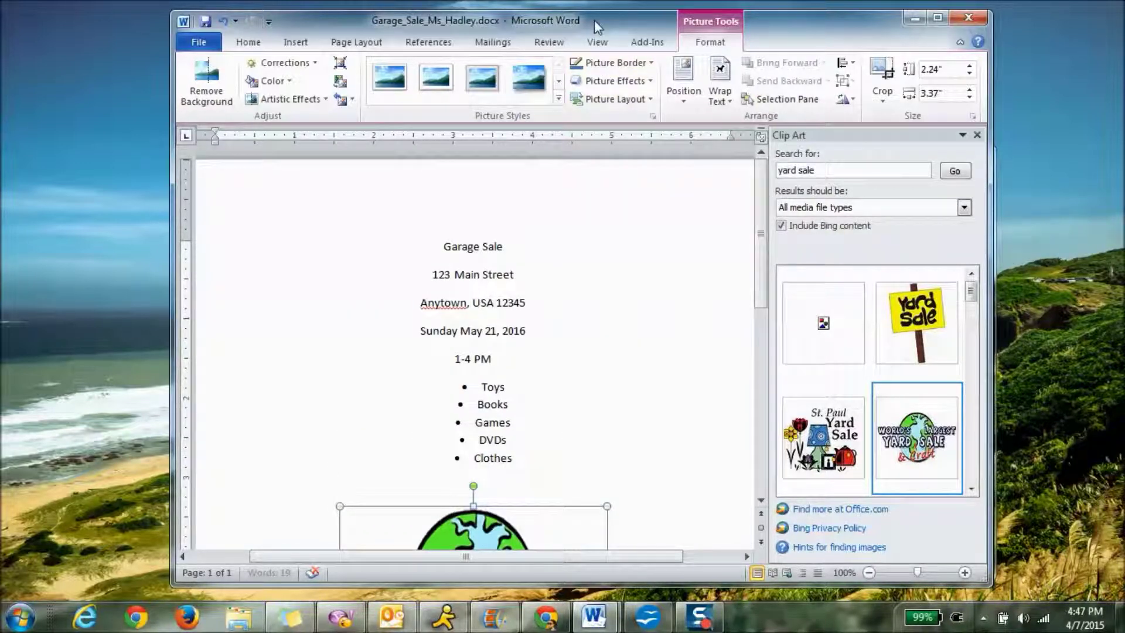
{"action": "left_click_drag", "start_coordinate": [510, 250], "coordinate": [443, 248]}
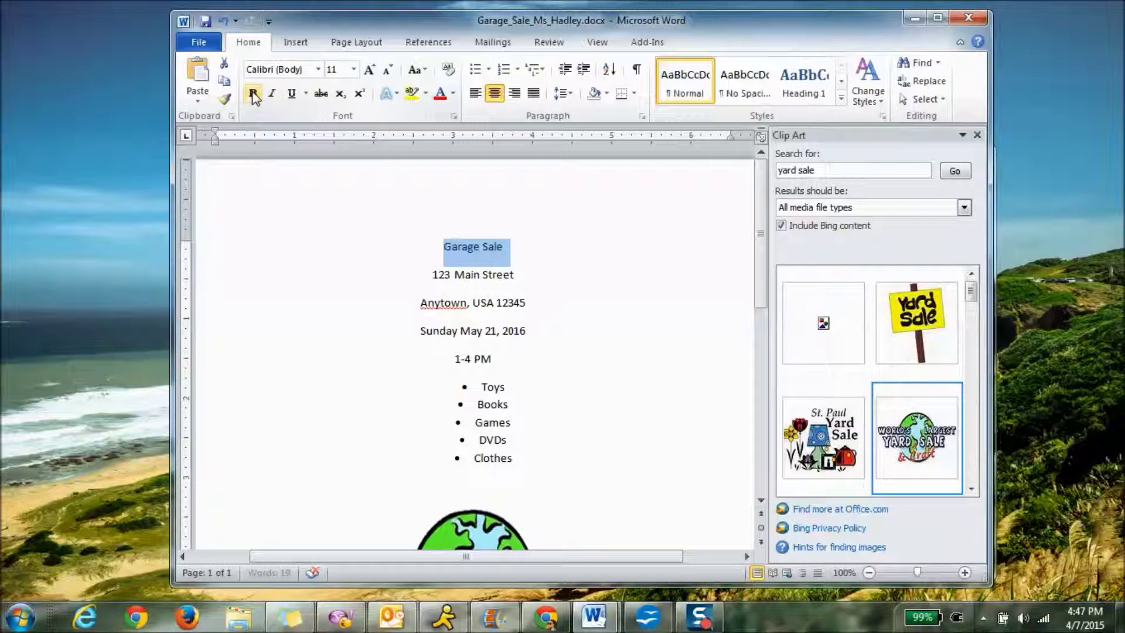
{"action": "left_click", "coordinate": [296, 97]}
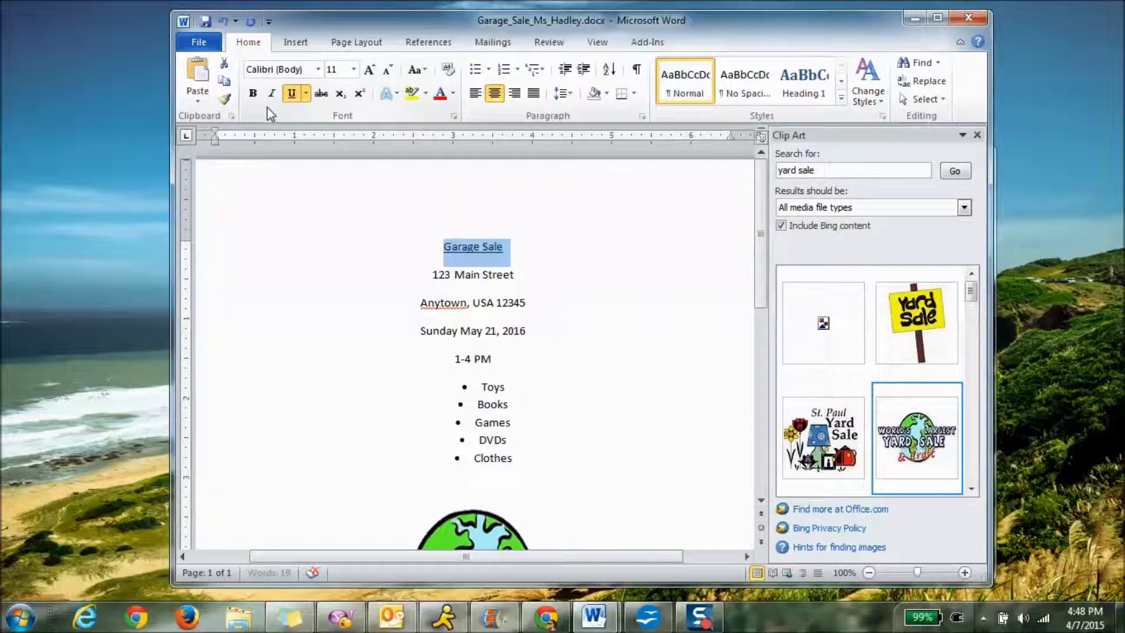
Try italic and bold formatting on the Garage Sale title, removing each one again.
{"action": "left_click", "coordinate": [270, 98]}
{"action": "left_click", "coordinate": [268, 98]}
{"action": "left_click", "coordinate": [254, 96]}
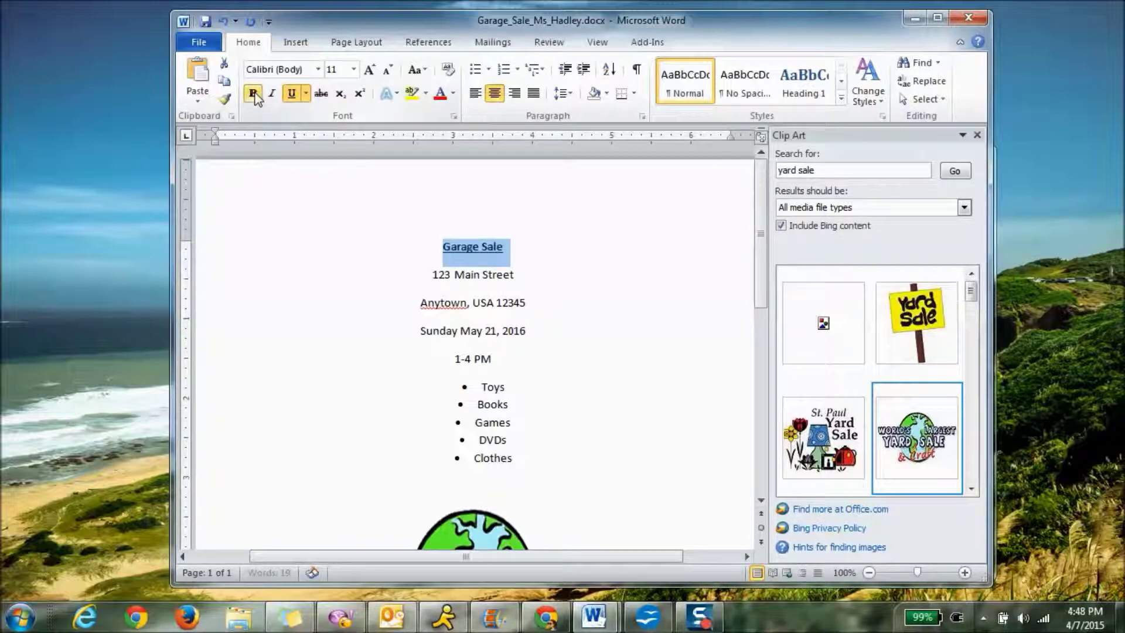
{"action": "left_click", "coordinate": [254, 94]}
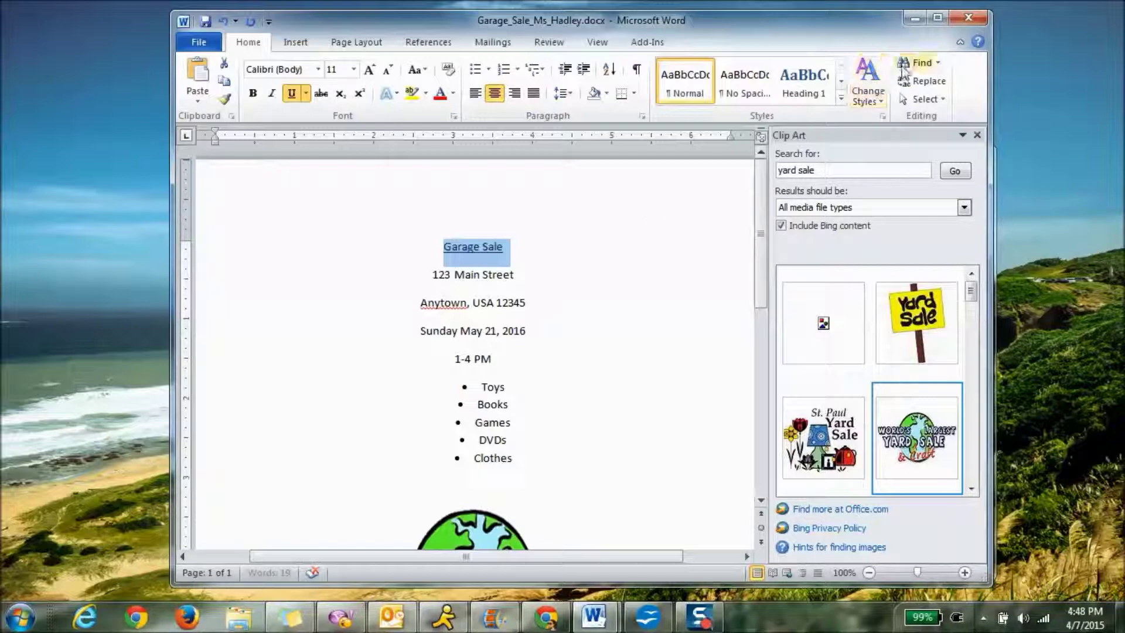
Switch to the yard sale flyer in OpenOffice Writer and make its Yard Sale title bold.
{"action": "left_click", "coordinate": [907, 20]}
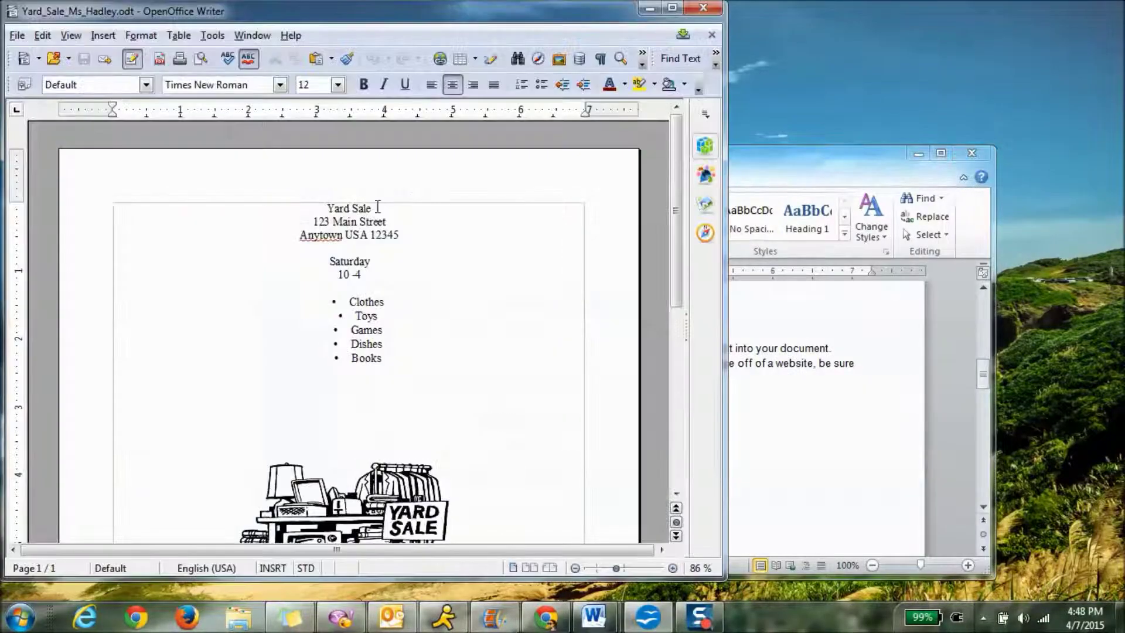
{"action": "left_click_drag", "start_coordinate": [378, 208], "coordinate": [327, 208]}
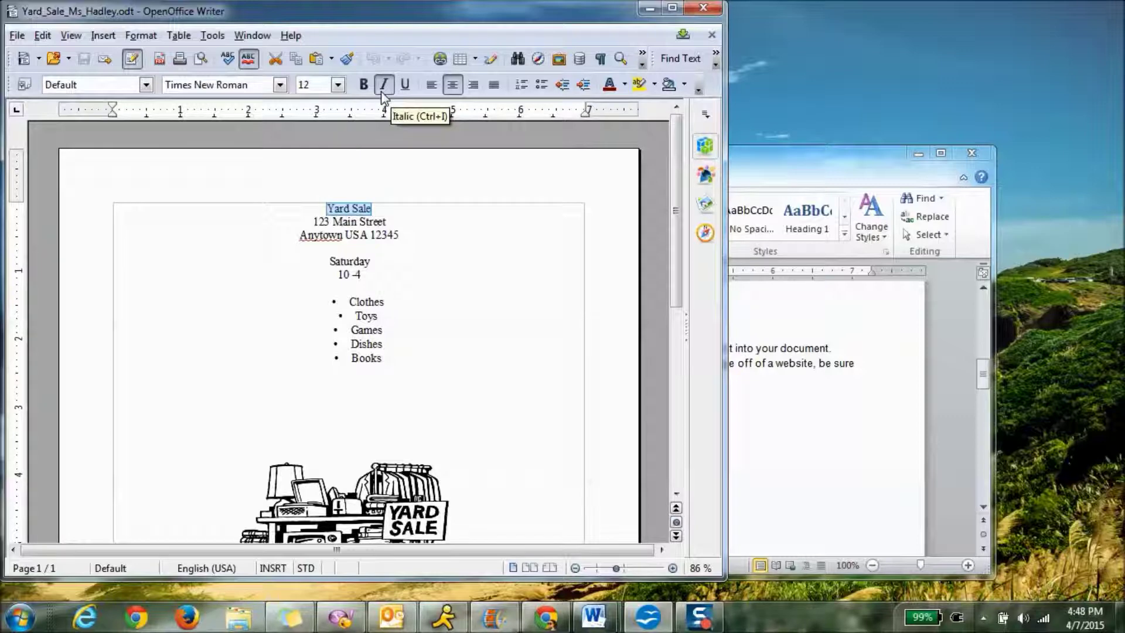
{"action": "left_click", "coordinate": [365, 86]}
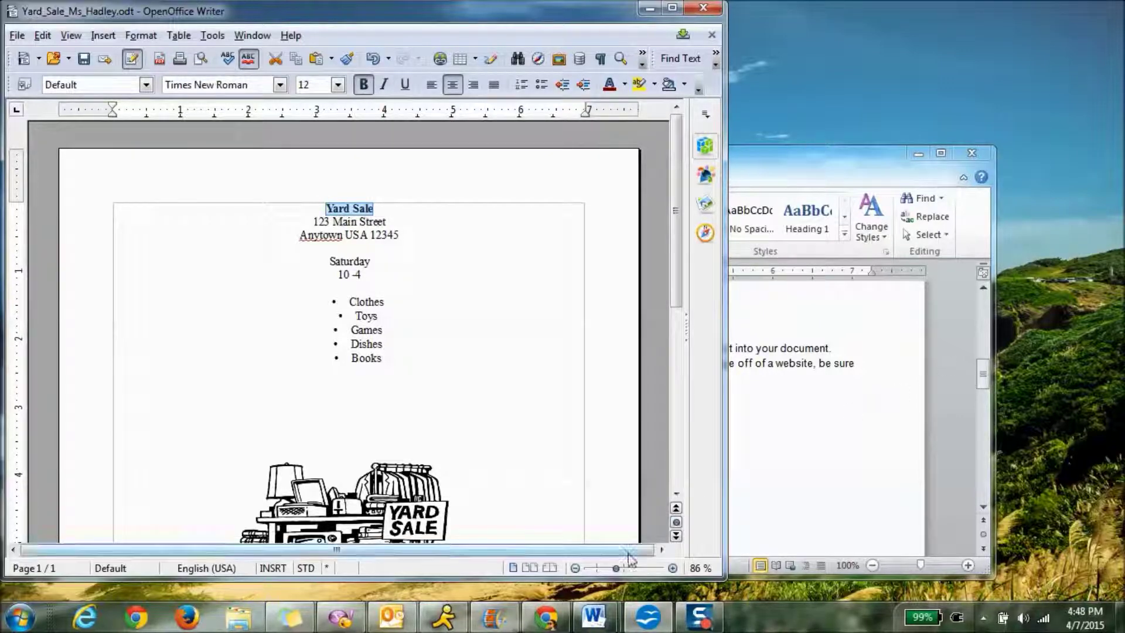
Check the title size requirement in the Word assignment document, then enlarge the Yard Sale title's font in the OpenOffice Writer flyer.
{"action": "mouse_move", "coordinate": [609, 621]}
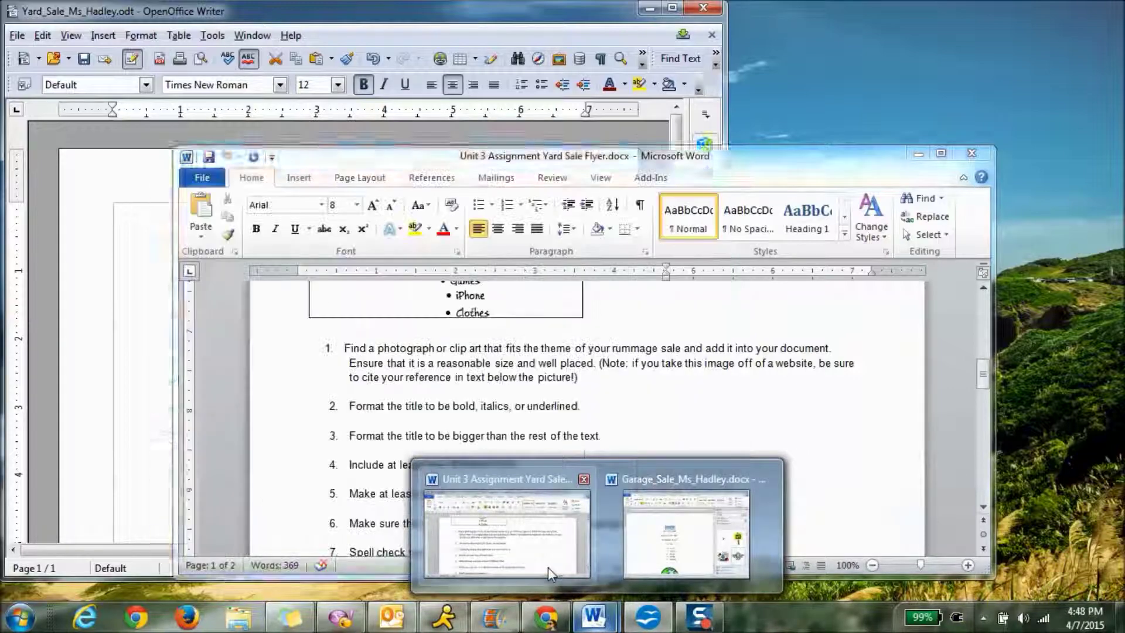
{"action": "left_click", "coordinate": [547, 567]}
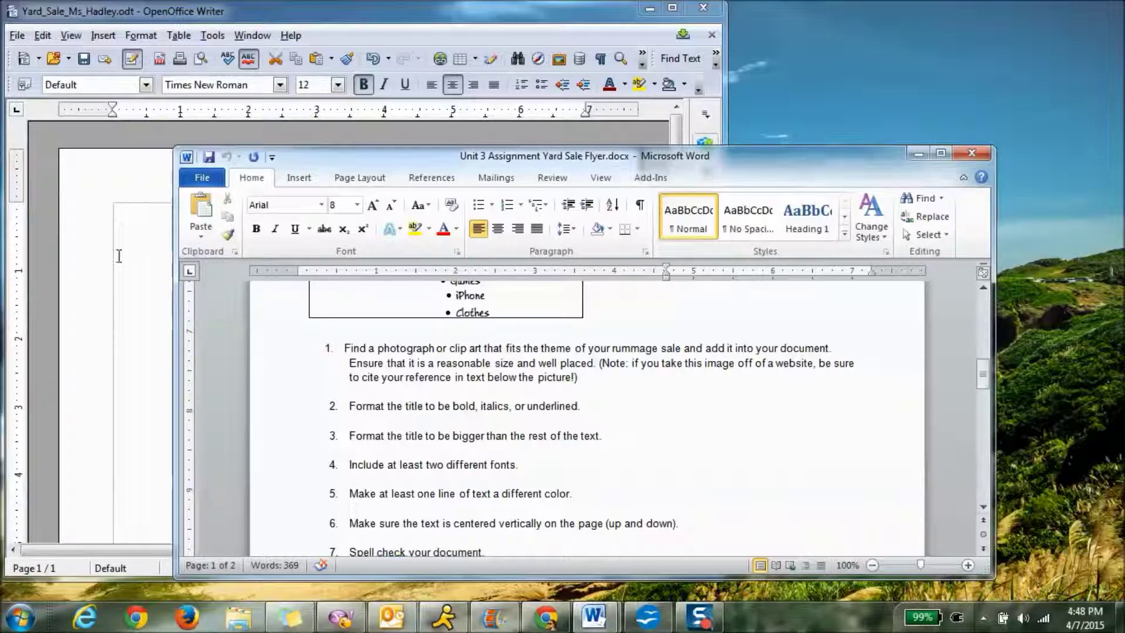
{"action": "left_click", "coordinate": [307, 8]}
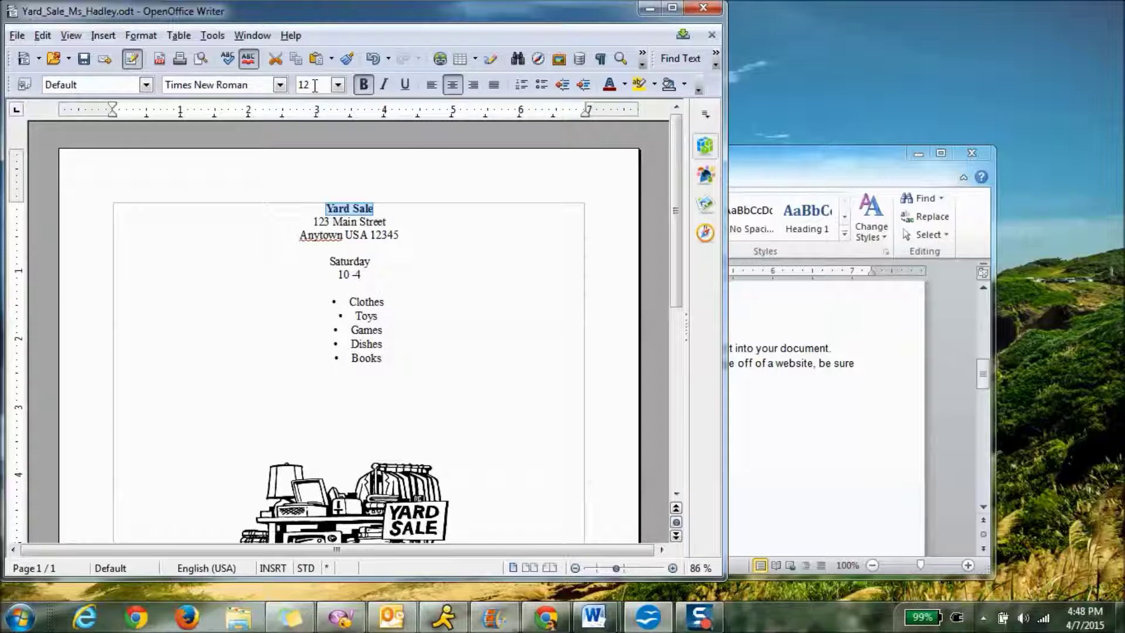
{"action": "left_click", "coordinate": [338, 85]}
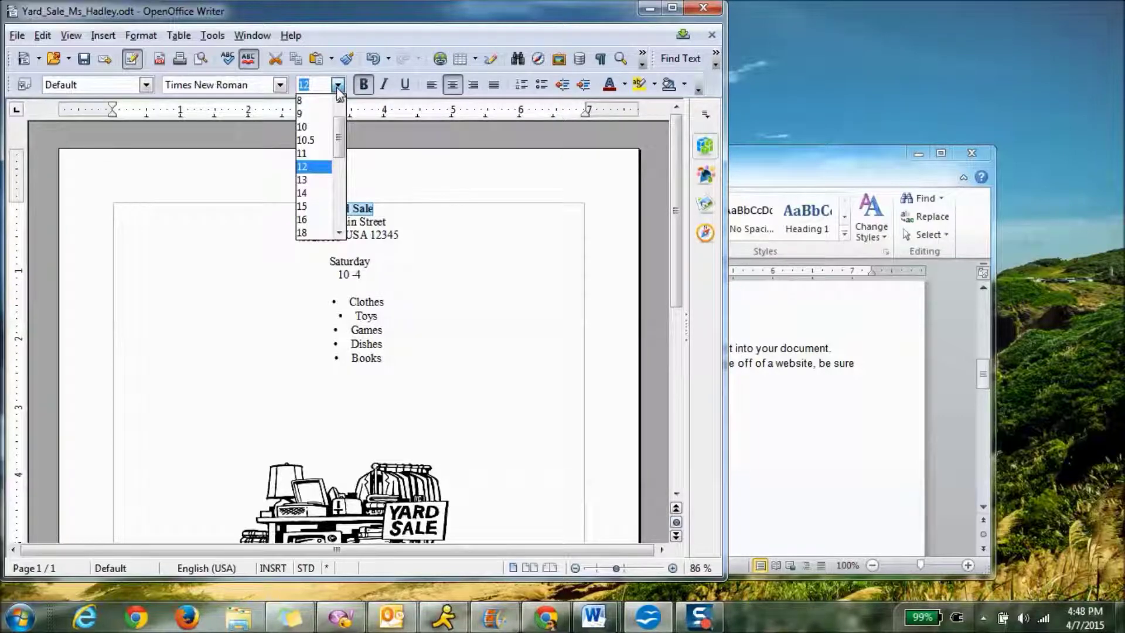
{"action": "left_click_drag", "start_coordinate": [339, 153], "coordinate": [342, 183]}
{"action": "left_click", "coordinate": [303, 184]}
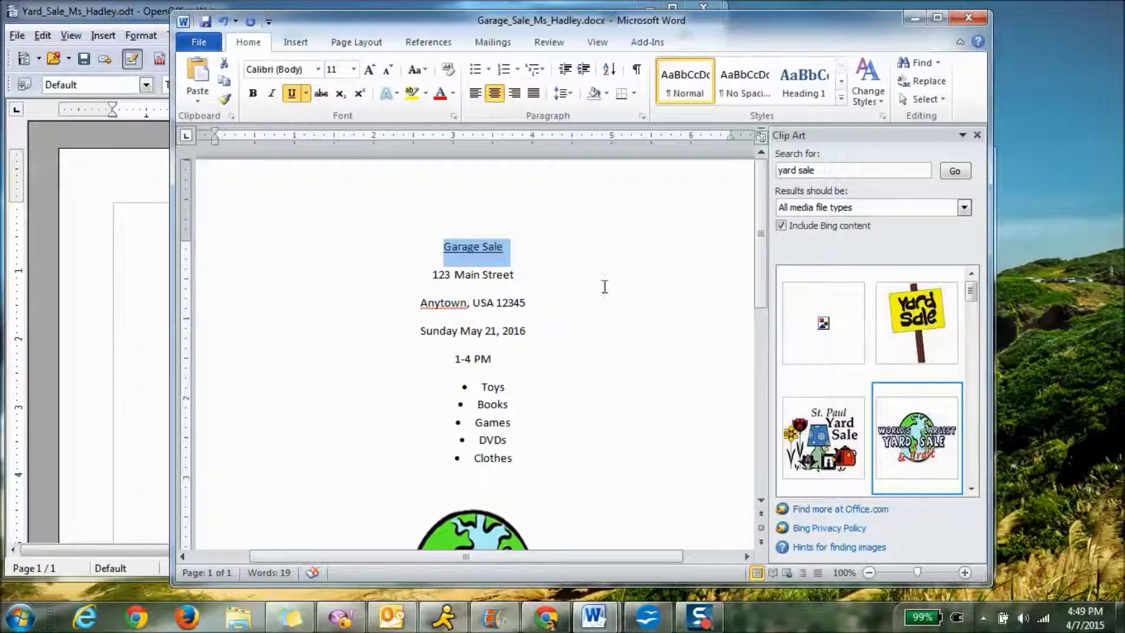
Set the Garage Sale title's font size to 26 in the Word flyer.
{"action": "left_click", "coordinate": [354, 70]}
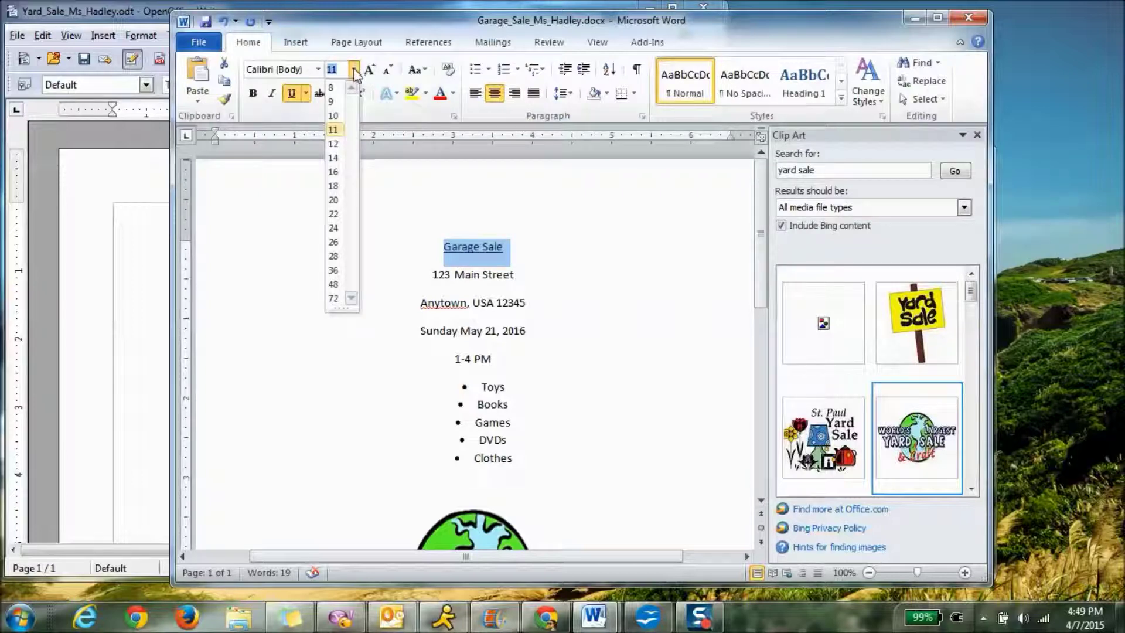
{"action": "left_click", "coordinate": [345, 242]}
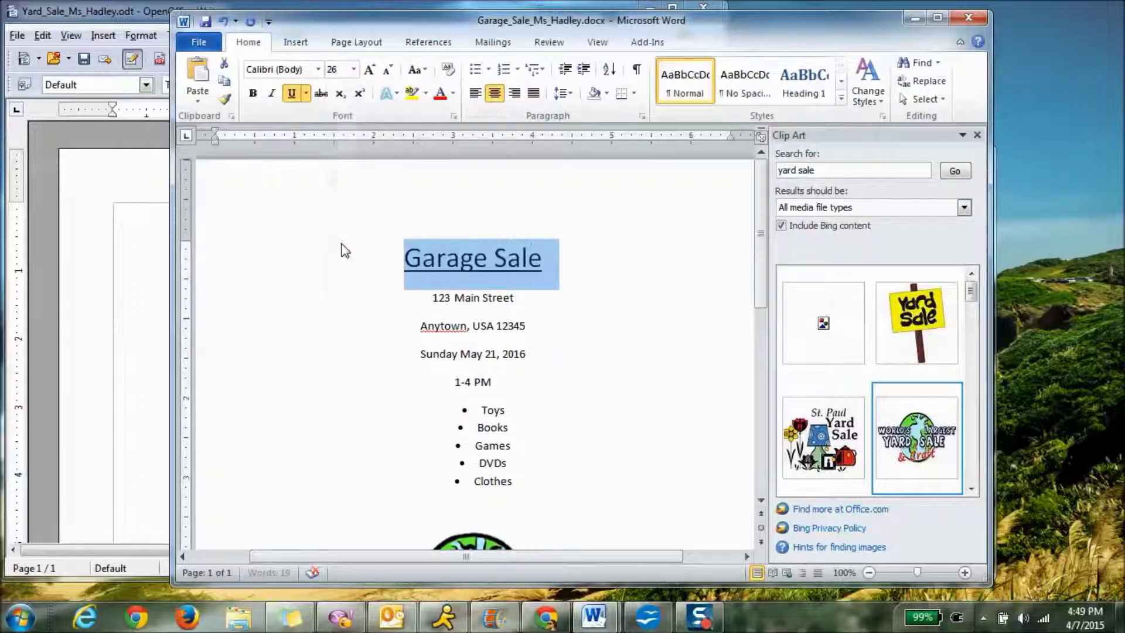
{"action": "left_click", "coordinate": [618, 491]}
Check the two-font requirement in the assignment document, then set the OpenOffice Writer flyer's two address lines in SketchFlow Print.
{"action": "mouse_move", "coordinate": [595, 616]}
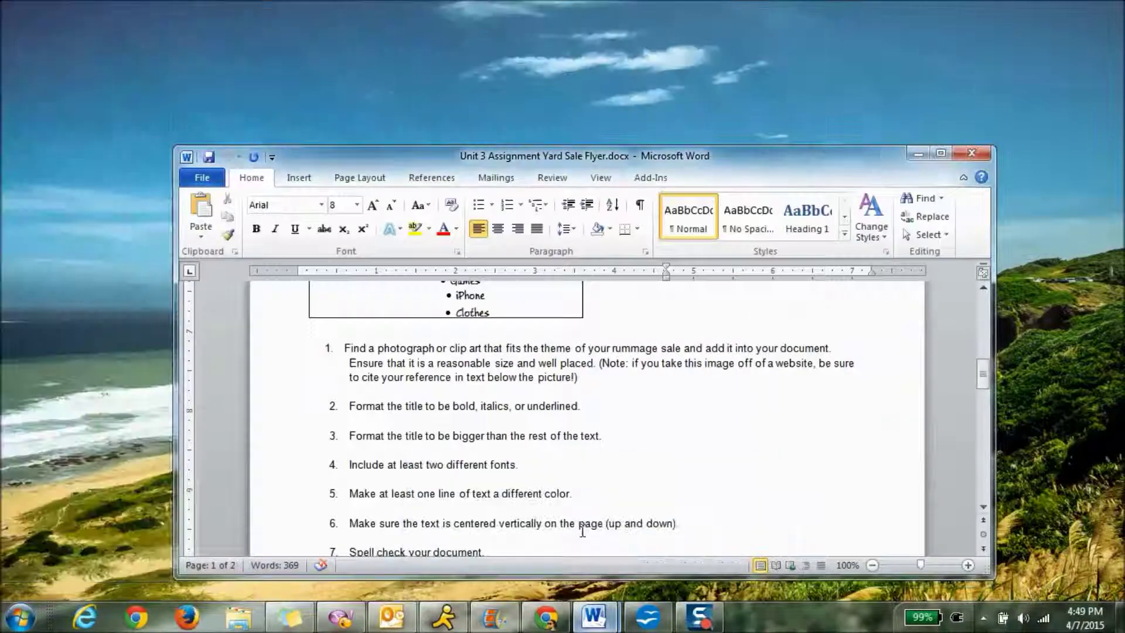
{"action": "left_click", "coordinate": [560, 558]}
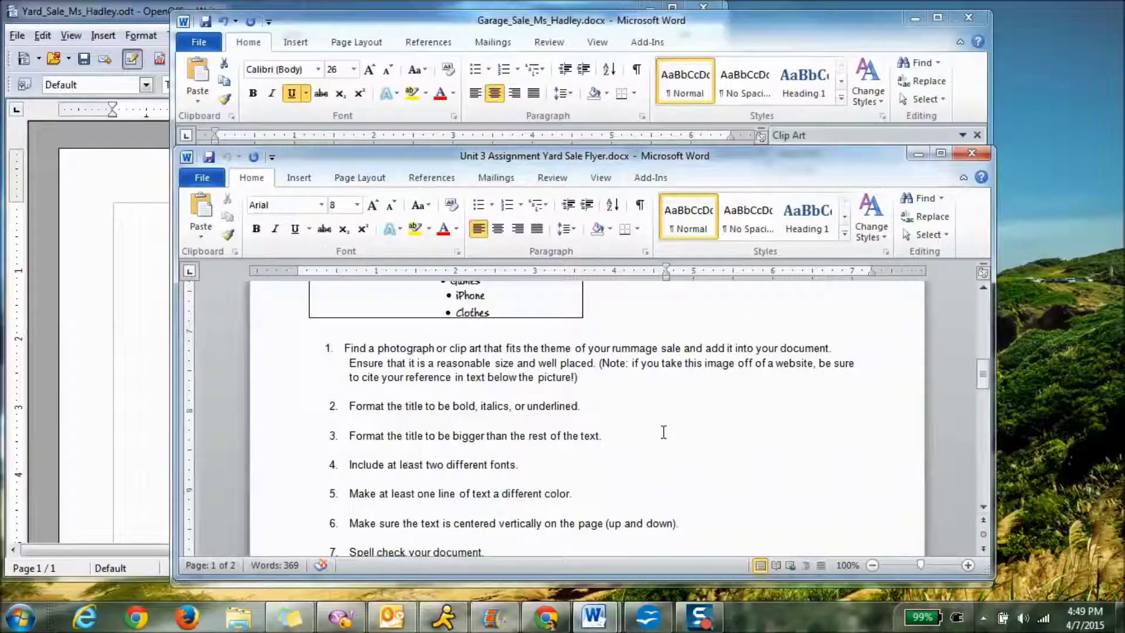
{"action": "left_click", "coordinate": [530, 465]}
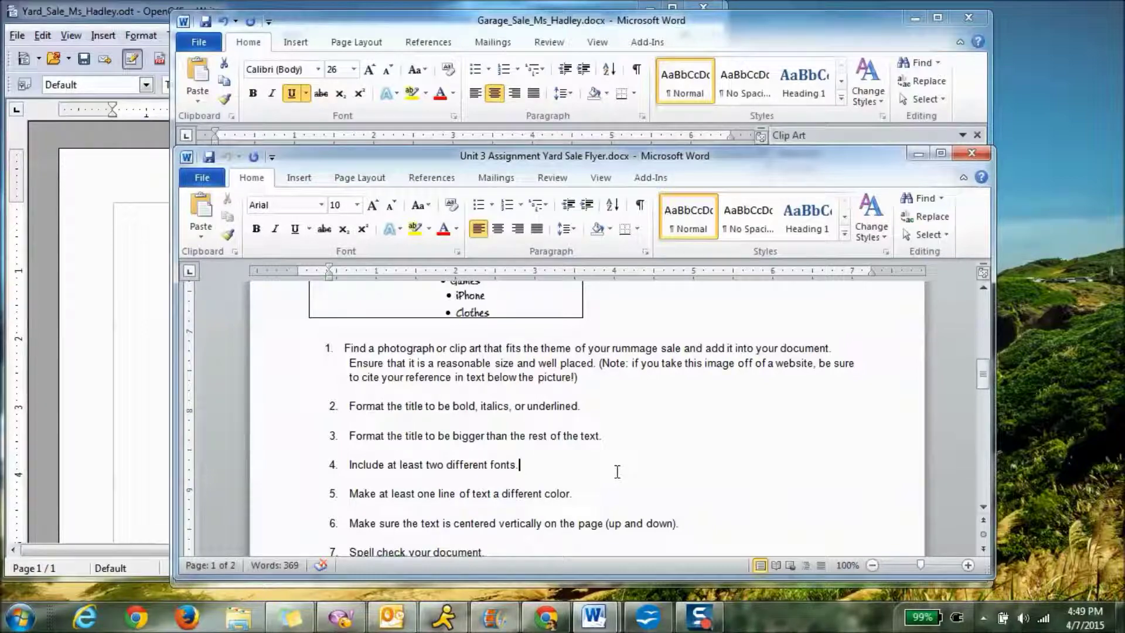
{"action": "left_click", "coordinate": [149, 446]}
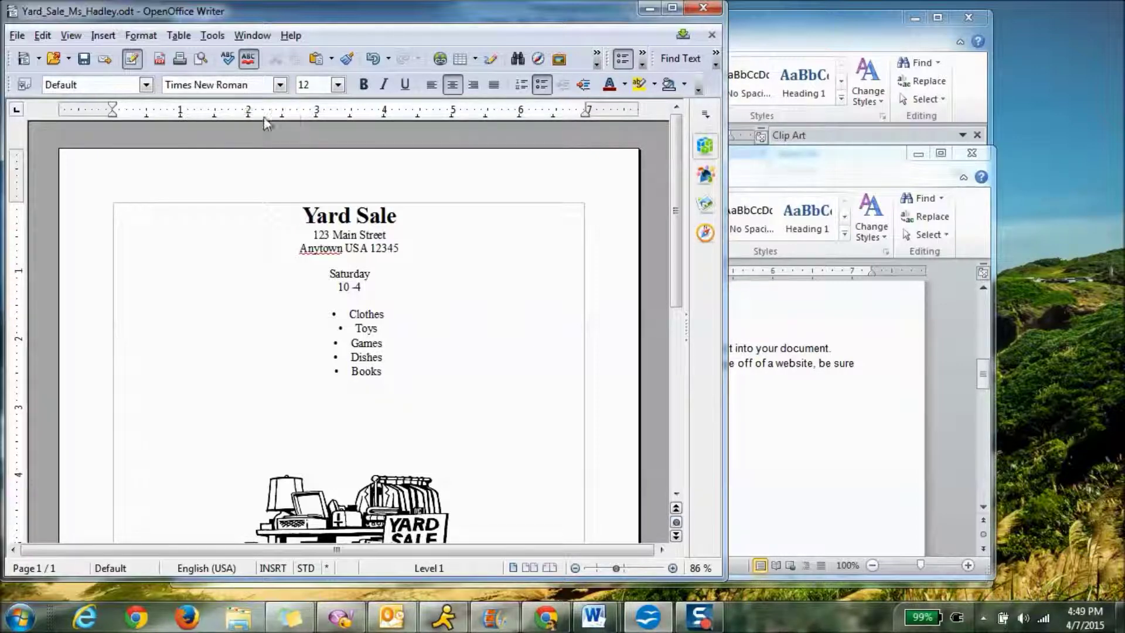
{"action": "left_click_drag", "start_coordinate": [311, 235], "coordinate": [408, 251]}
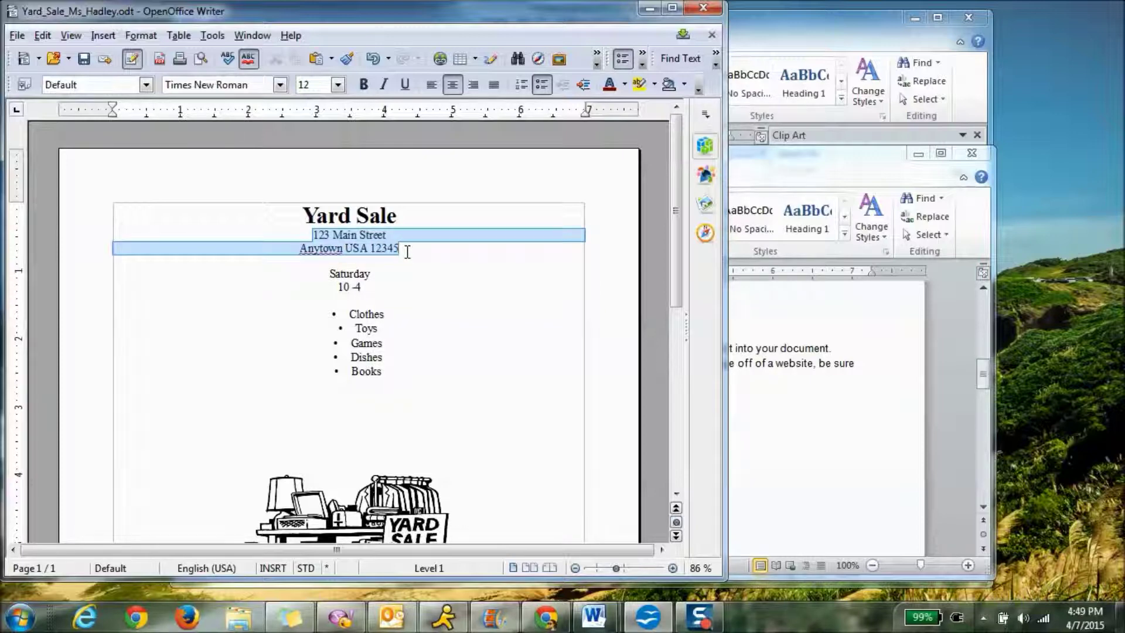
{"action": "left_click", "coordinate": [280, 85]}
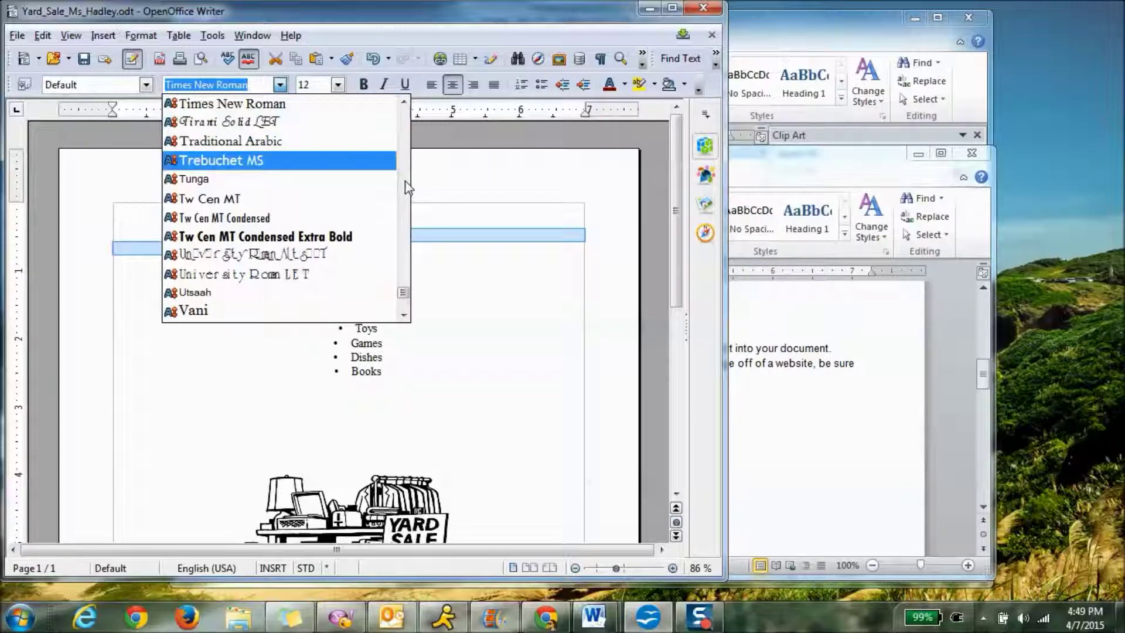
{"action": "scroll", "coordinate": [403, 263], "scroll_direction": "up", "scroll_amount": 4}
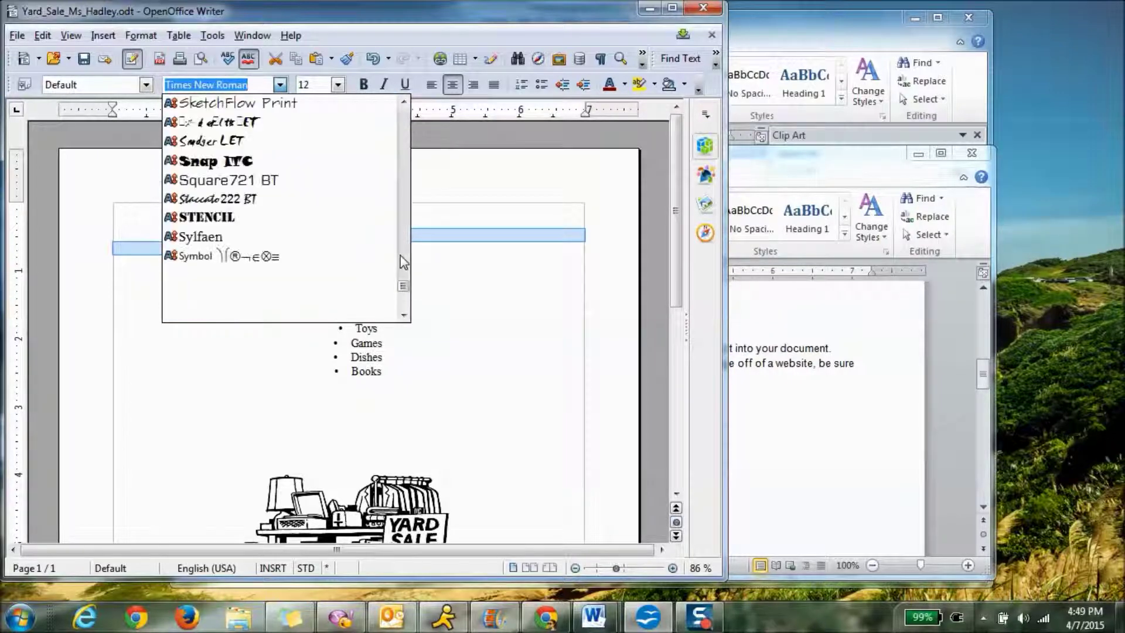
{"action": "left_click", "coordinate": [359, 101]}
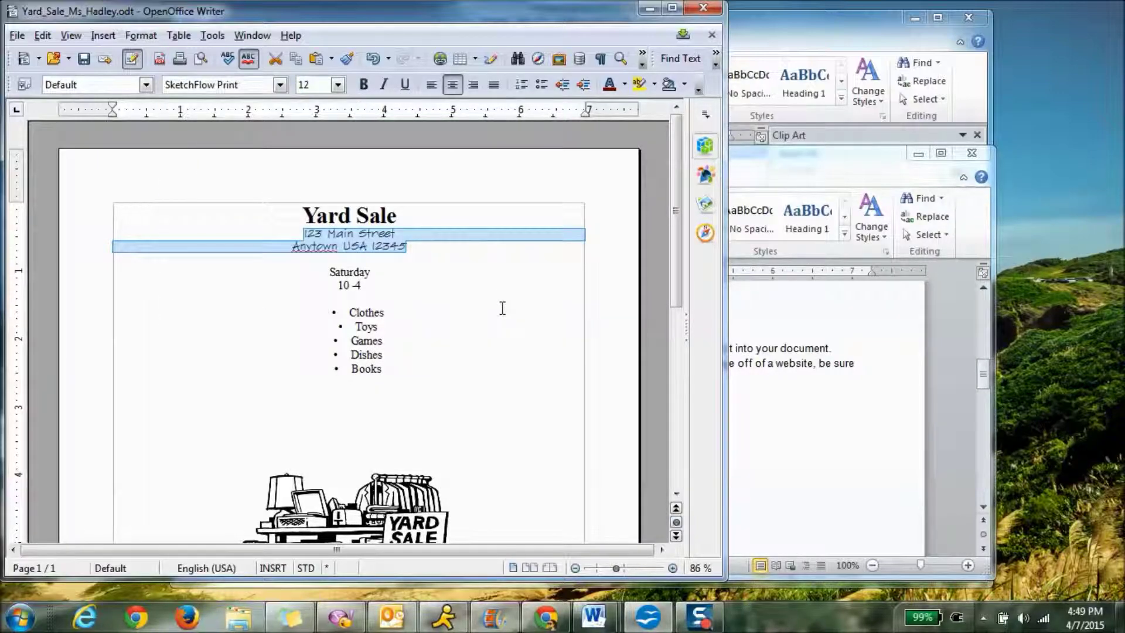
Switch to the Word garage sale flyer and change its two address lines to the Goudy Stout font.
{"action": "key", "text": "alt+Tab"}
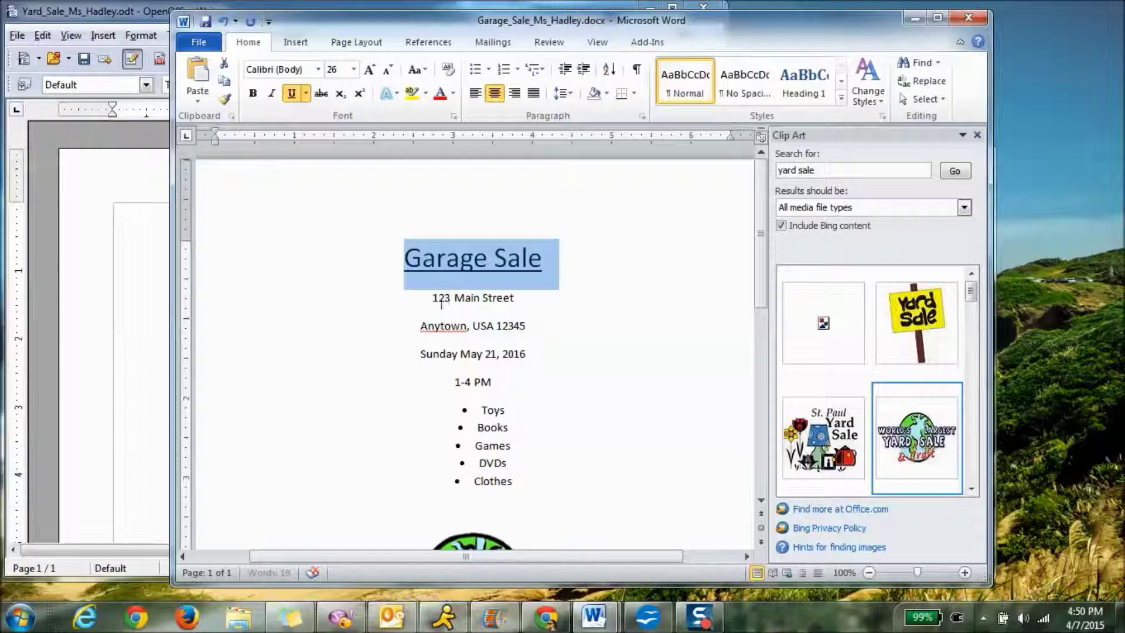
{"action": "left_click_drag", "start_coordinate": [435, 298], "coordinate": [537, 328]}
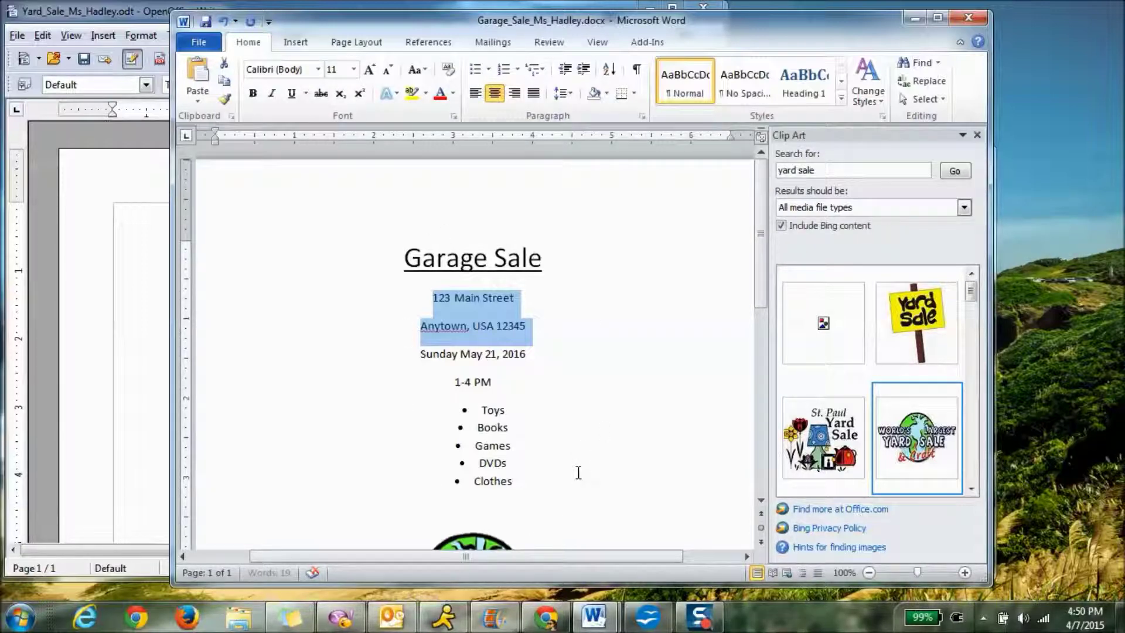
{"action": "left_click", "coordinate": [319, 70]}
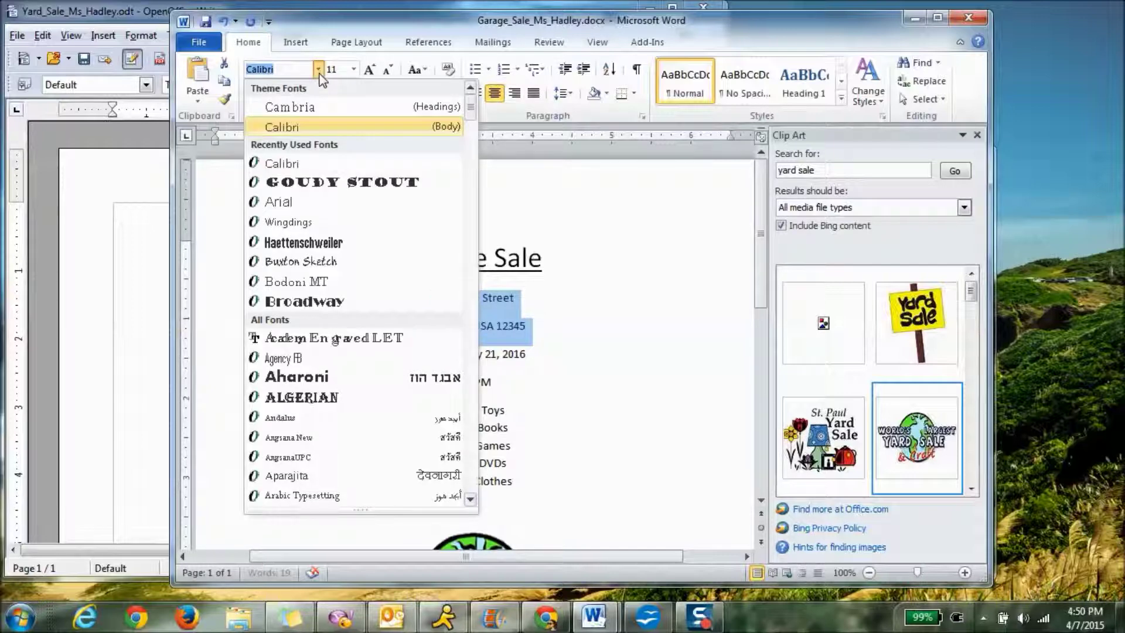
{"action": "left_click", "coordinate": [347, 183]}
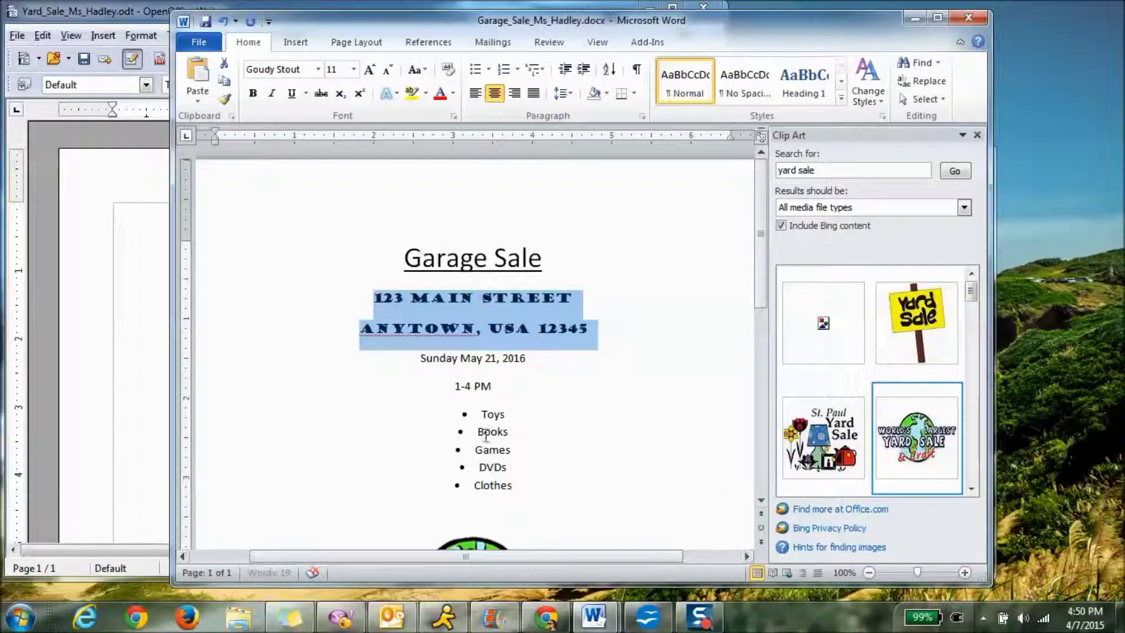
Check the text color requirement in the assignment document, then color the Saturday and 10 -4 lines red in the OpenOffice Writer flyer.
{"action": "left_click", "coordinate": [115, 377]}
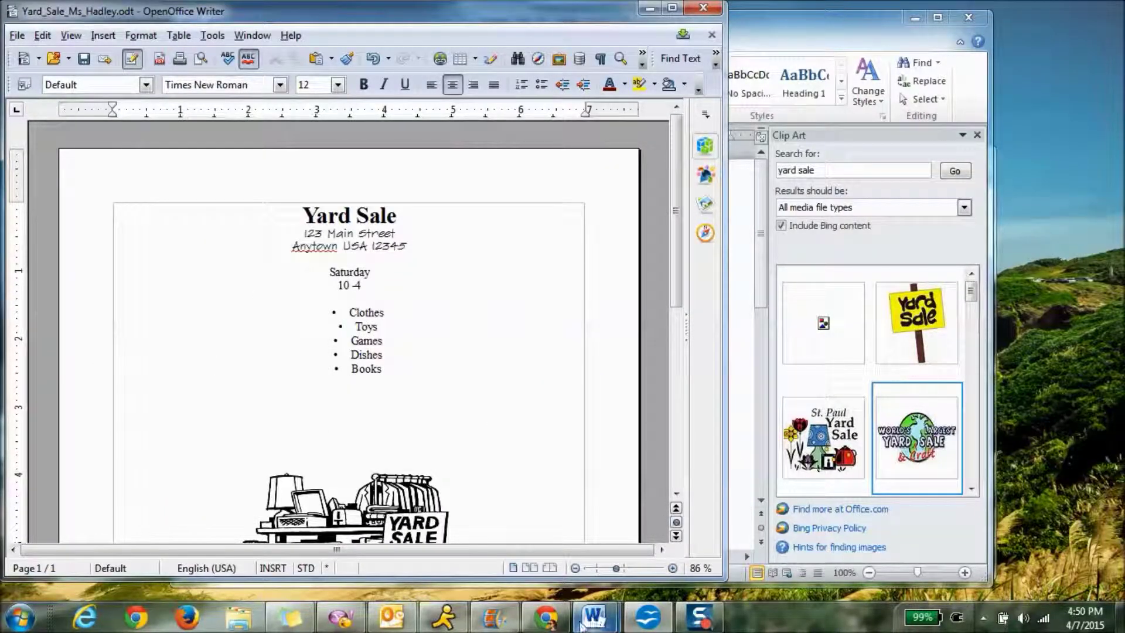
{"action": "mouse_move", "coordinate": [598, 623]}
{"action": "left_click", "coordinate": [507, 530]}
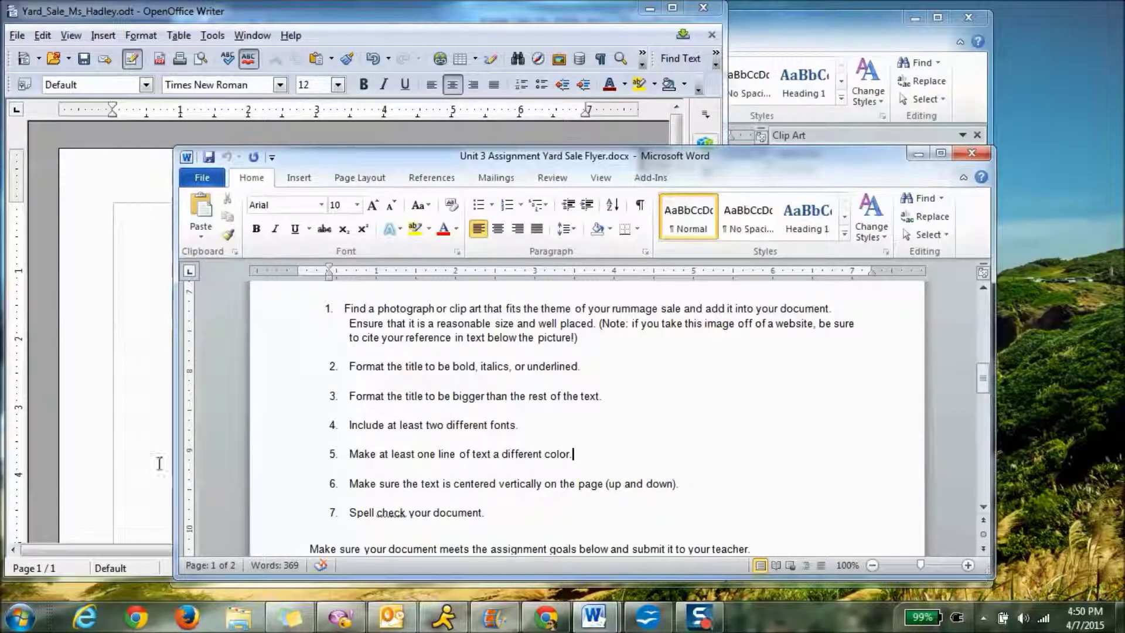
{"action": "left_click", "coordinate": [98, 380]}
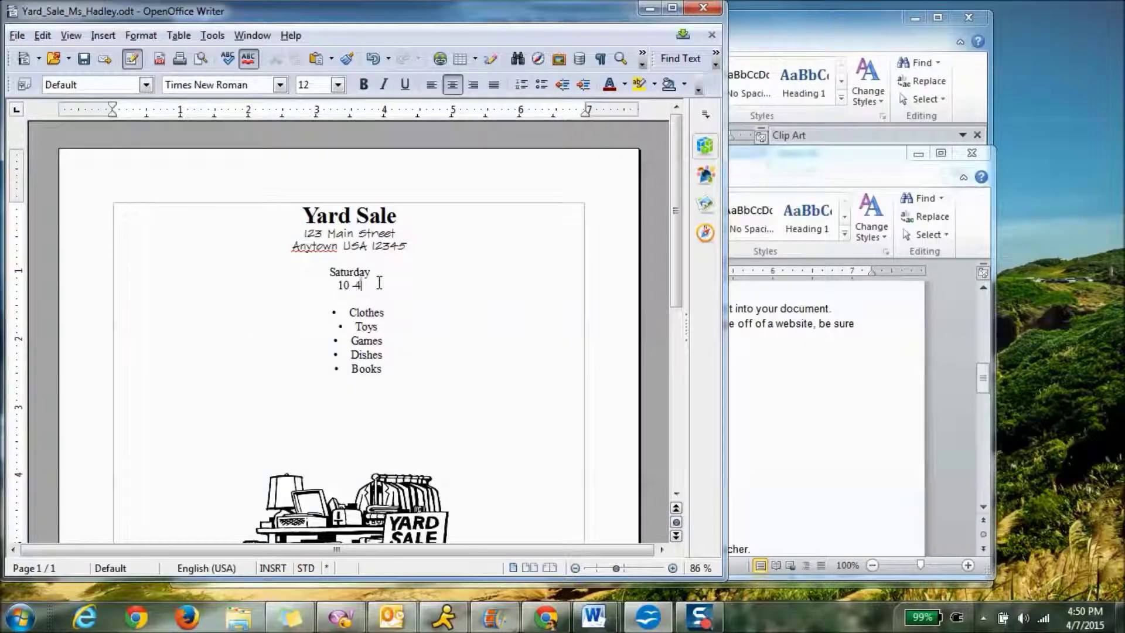
{"action": "left_click_drag", "start_coordinate": [379, 282], "coordinate": [326, 275]}
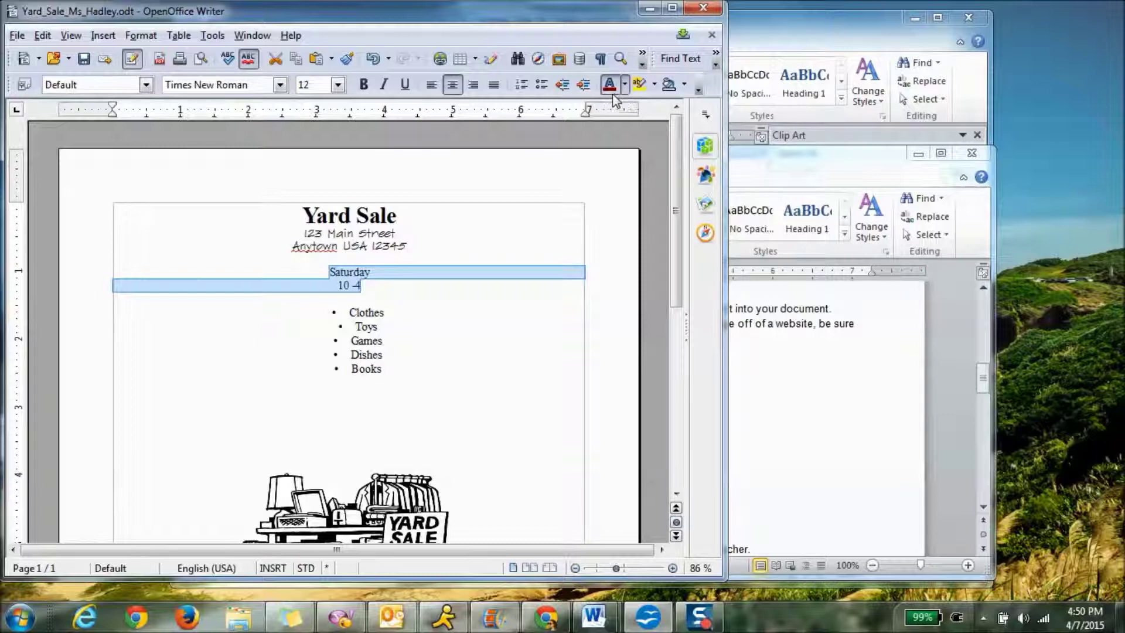
{"action": "left_click", "coordinate": [625, 85]}
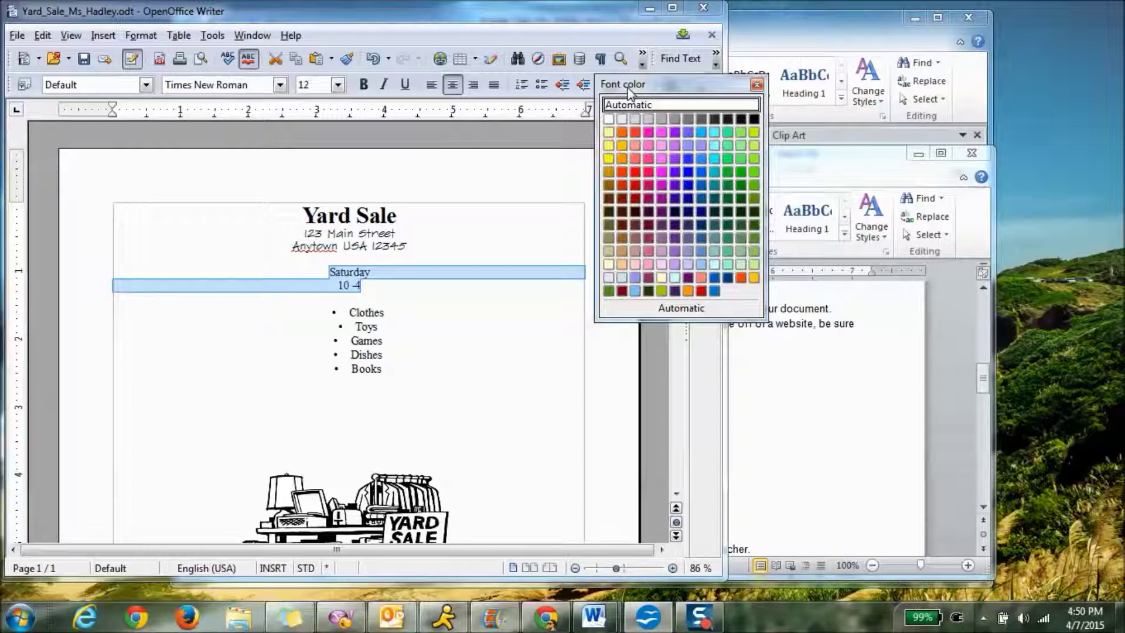
{"action": "left_click", "coordinate": [636, 132]}
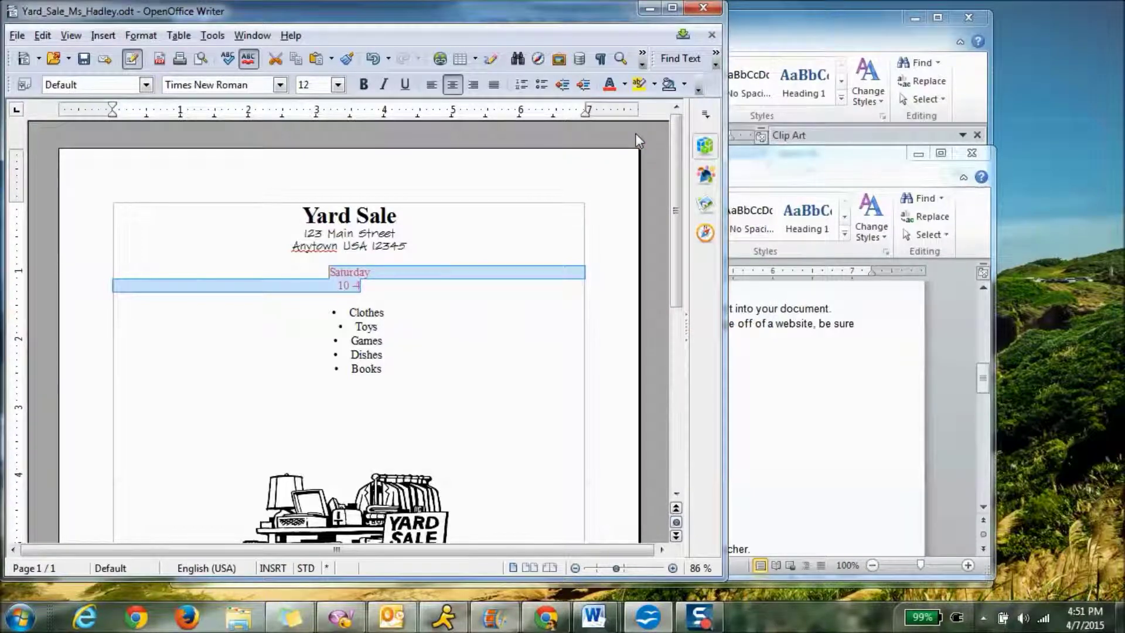
Set the Saturday and 10 -4 lines of the Writer flyer to size 14 and bold.
{"action": "left_click", "coordinate": [338, 85]}
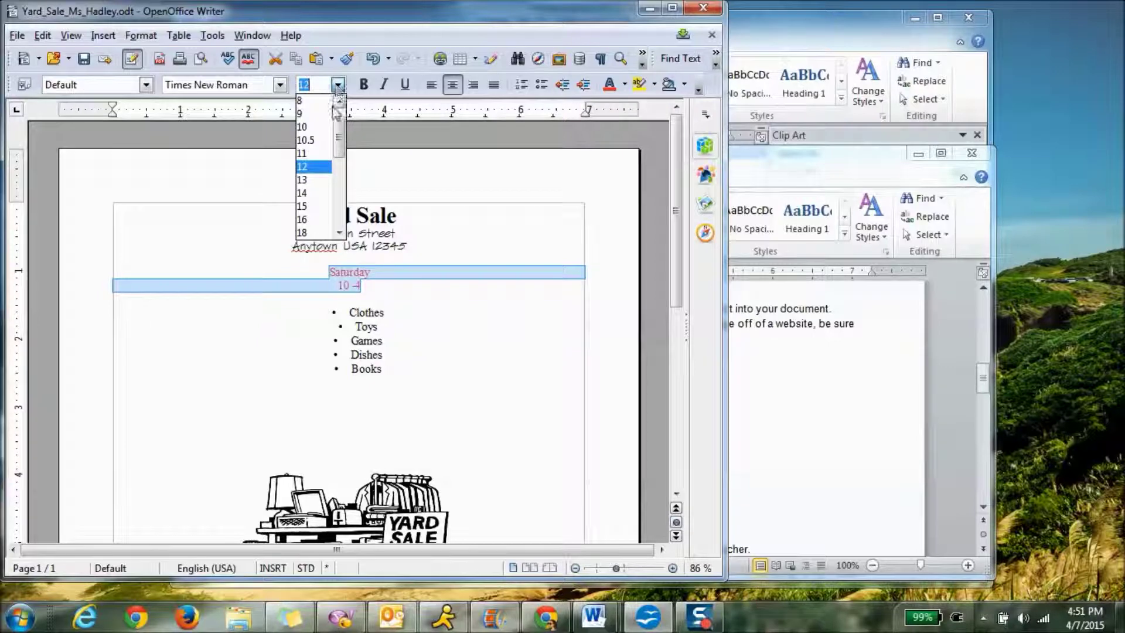
{"action": "left_click", "coordinate": [317, 194]}
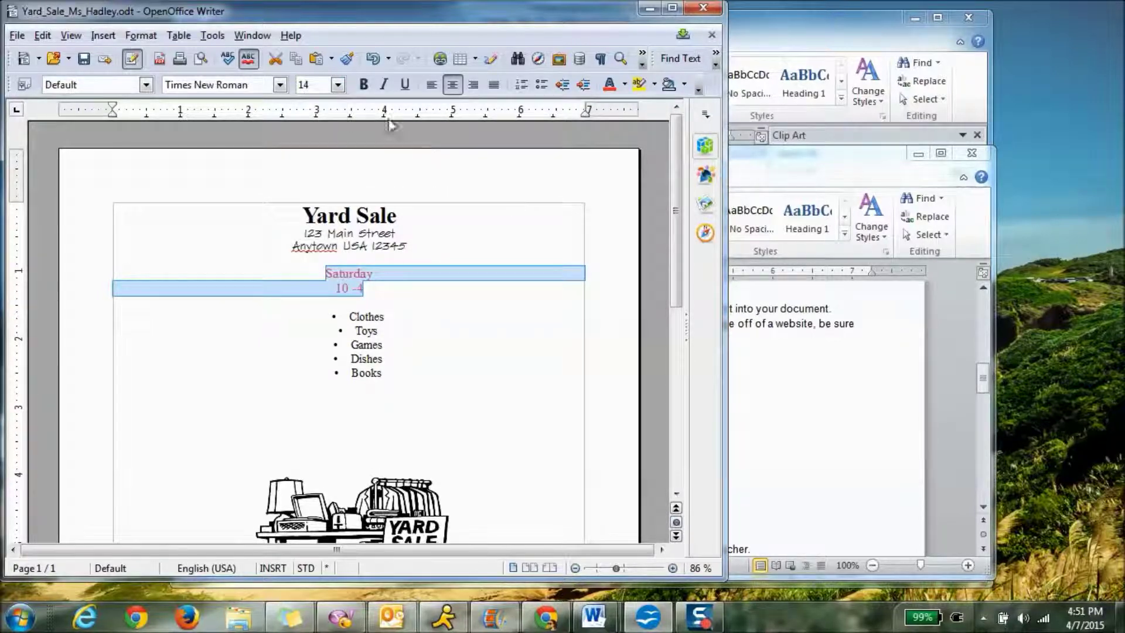
{"action": "left_click", "coordinate": [364, 84]}
{"action": "left_click", "coordinate": [604, 378]}
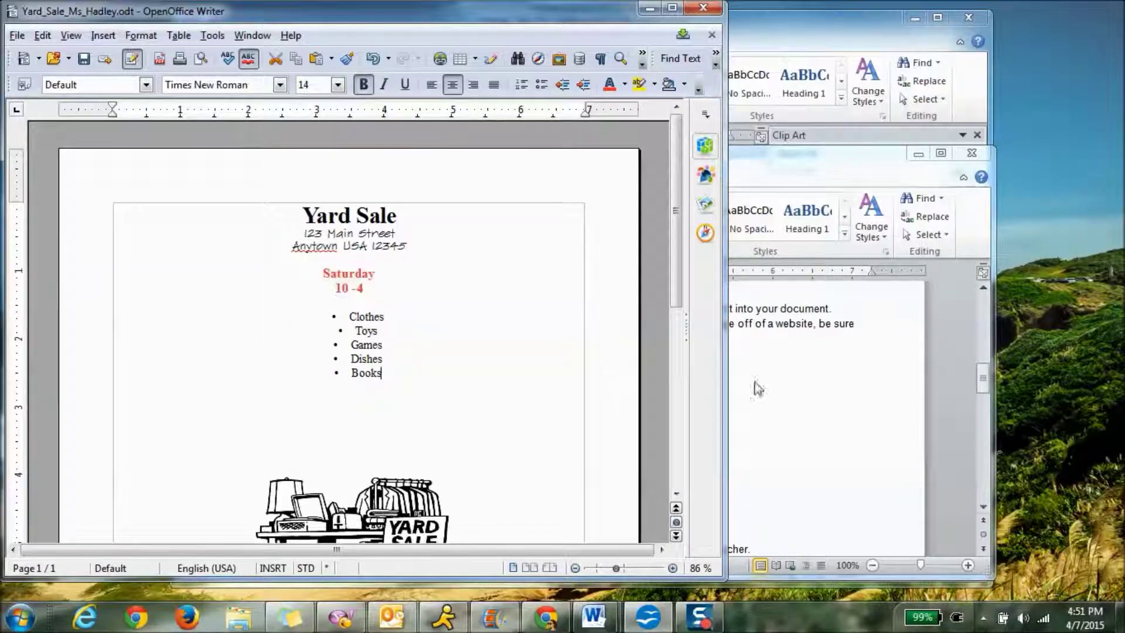
Switch to the Word garage sale flyer and color the Sunday May 21, 2016 and 1-4 PM lines standard blue.
{"action": "left_click", "coordinate": [598, 622]}
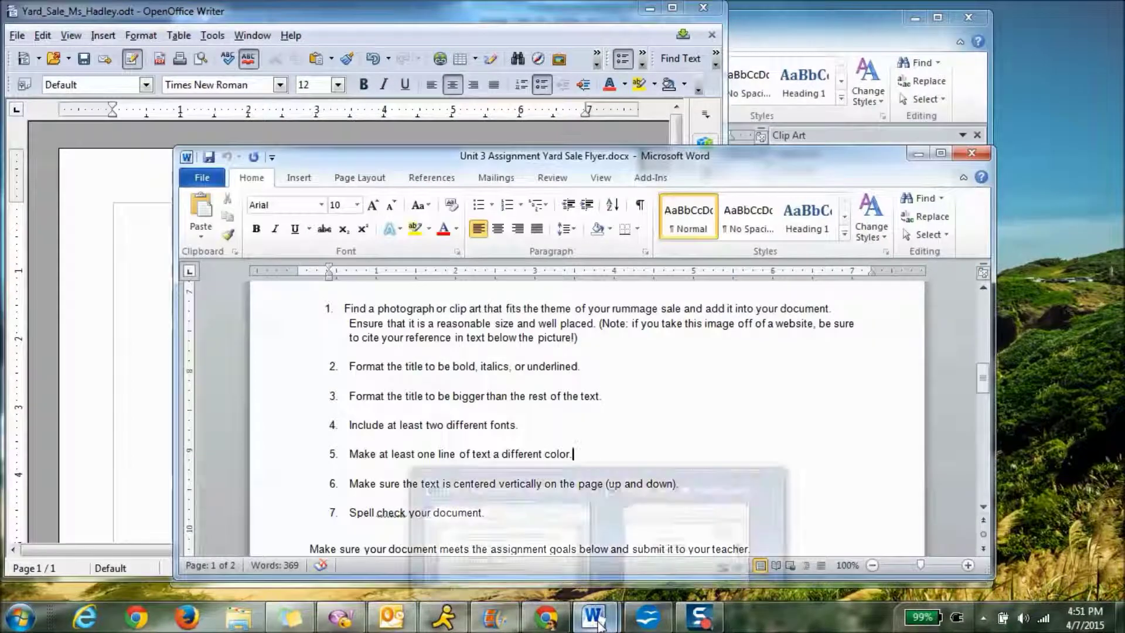
{"action": "left_click", "coordinate": [647, 572]}
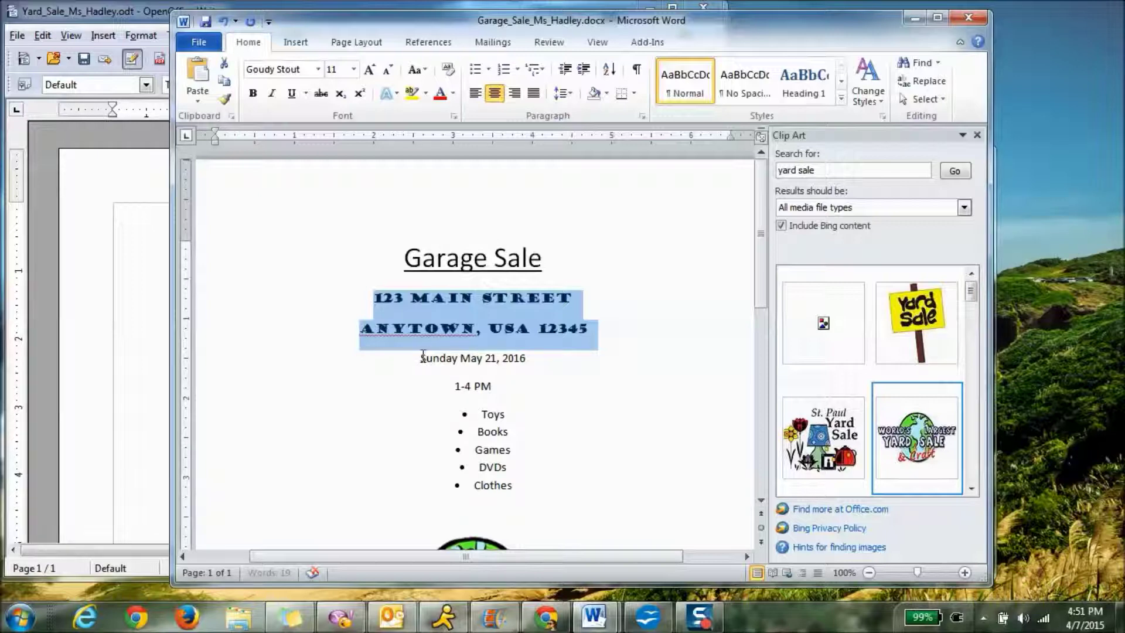
{"action": "left_click_drag", "start_coordinate": [422, 355], "coordinate": [493, 396]}
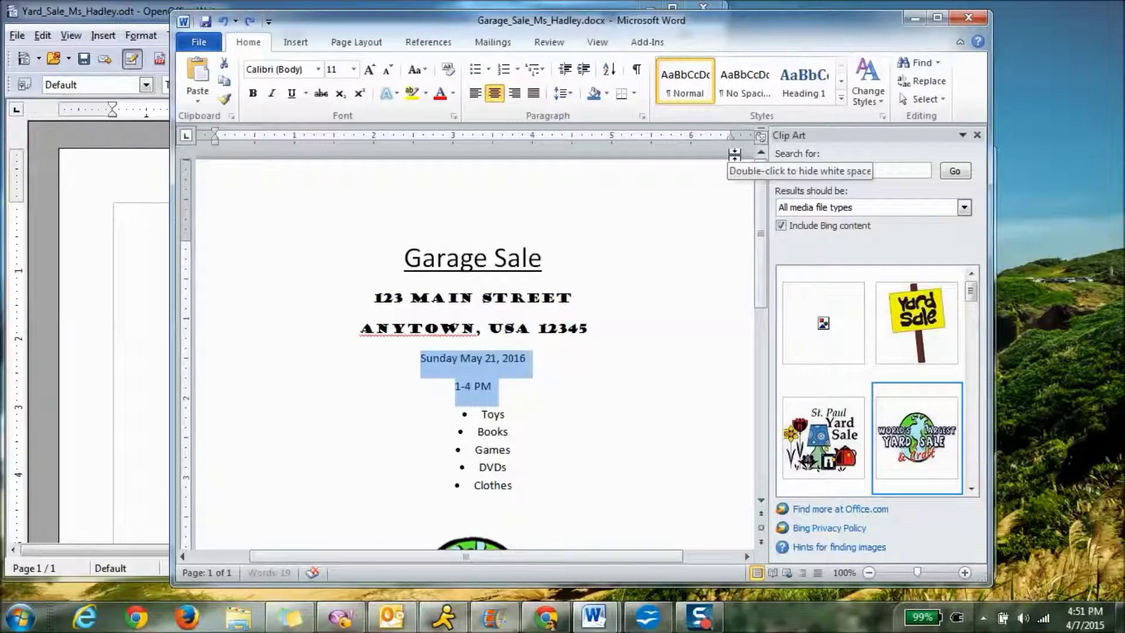
{"action": "left_click", "coordinate": [454, 94]}
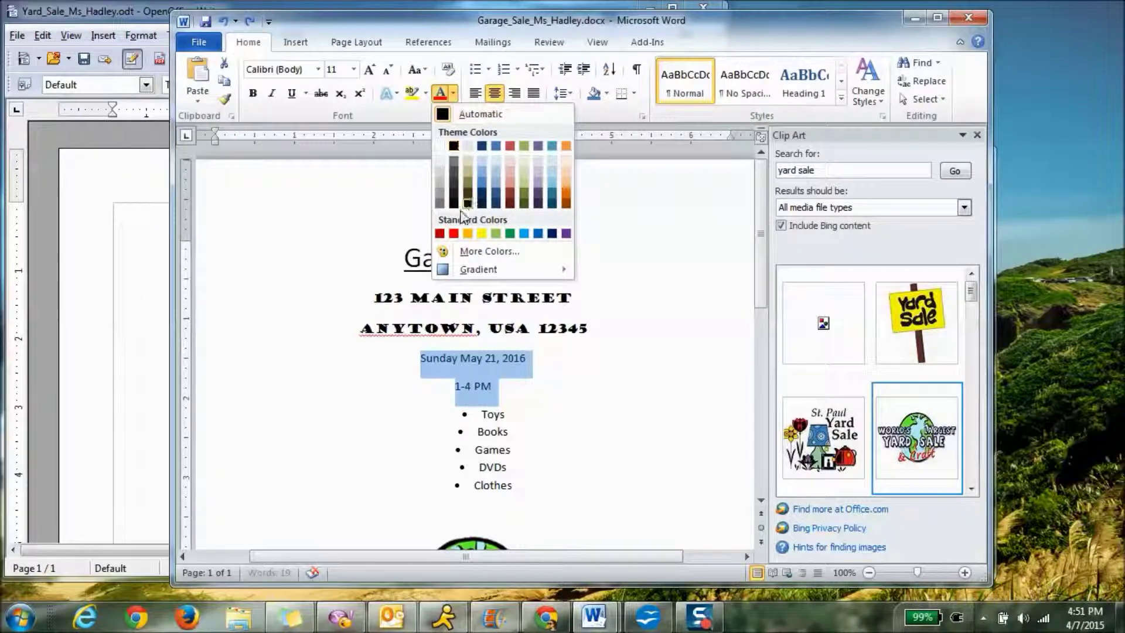
{"action": "left_click", "coordinate": [540, 235]}
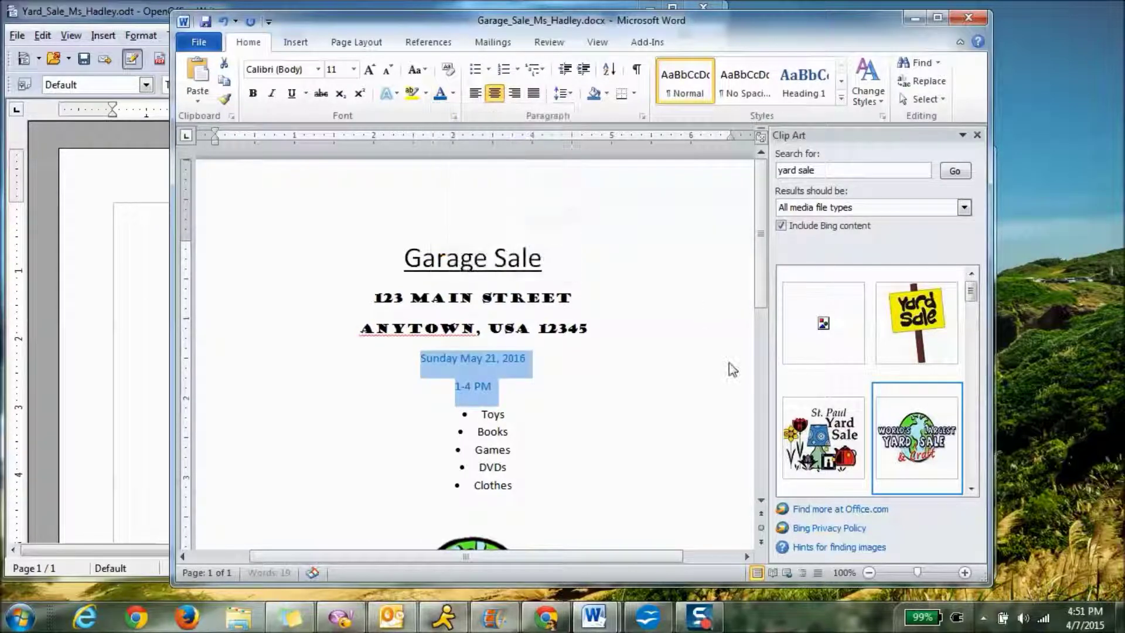
{"action": "left_click", "coordinate": [726, 362]}
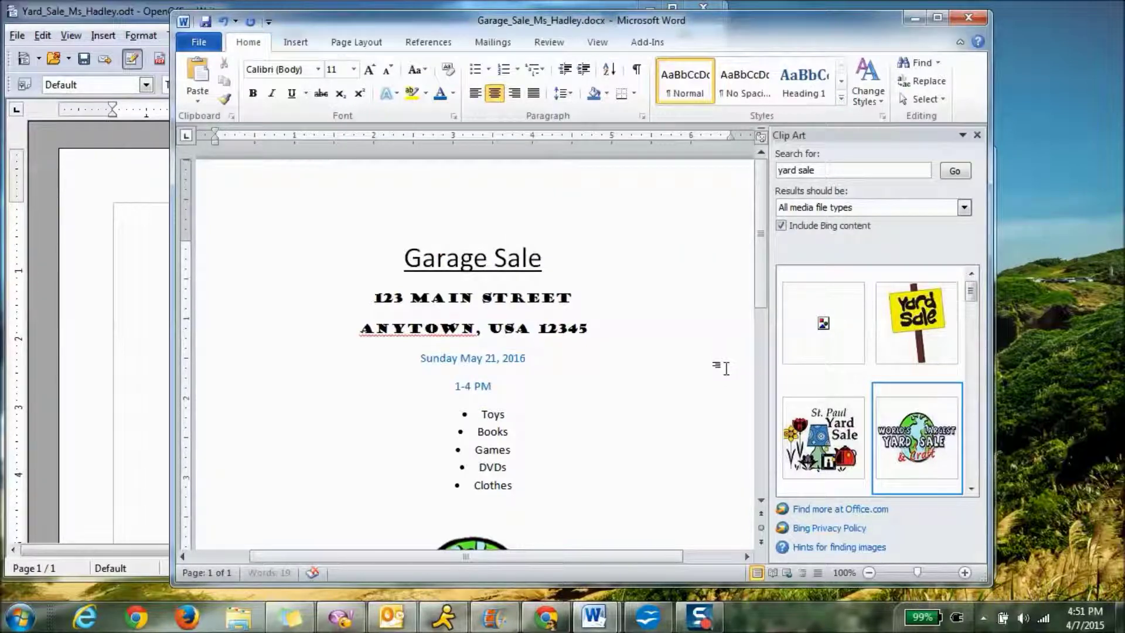
Increase the font size of the Word flyer's date and time lines to 14.
{"action": "left_click_drag", "start_coordinate": [494, 390], "coordinate": [420, 358]}
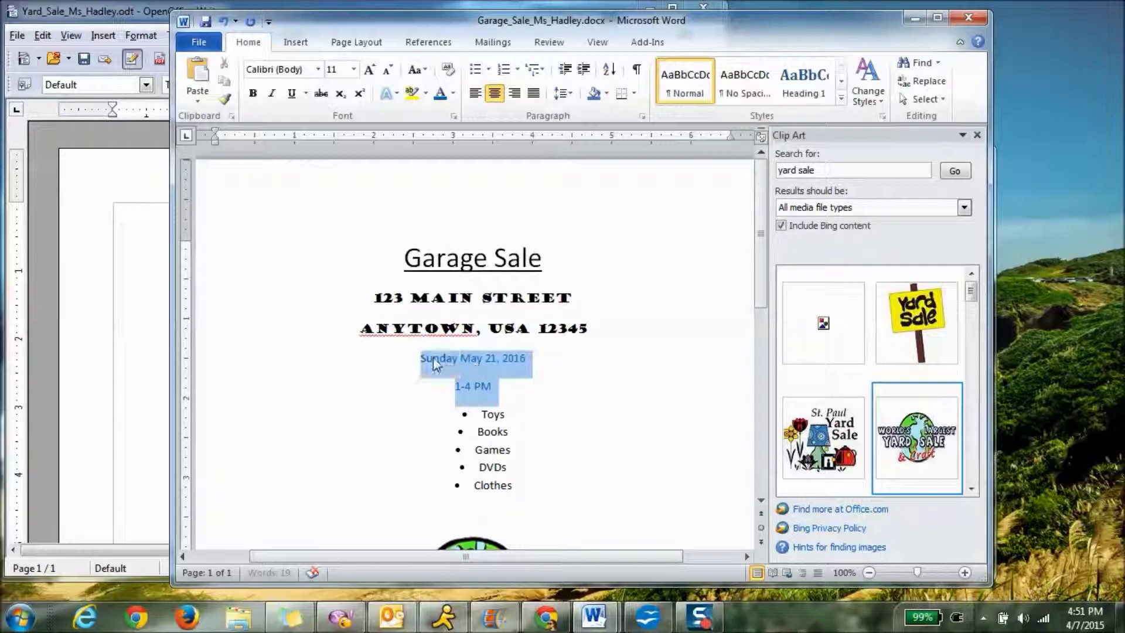
{"action": "left_click", "coordinate": [370, 70]}
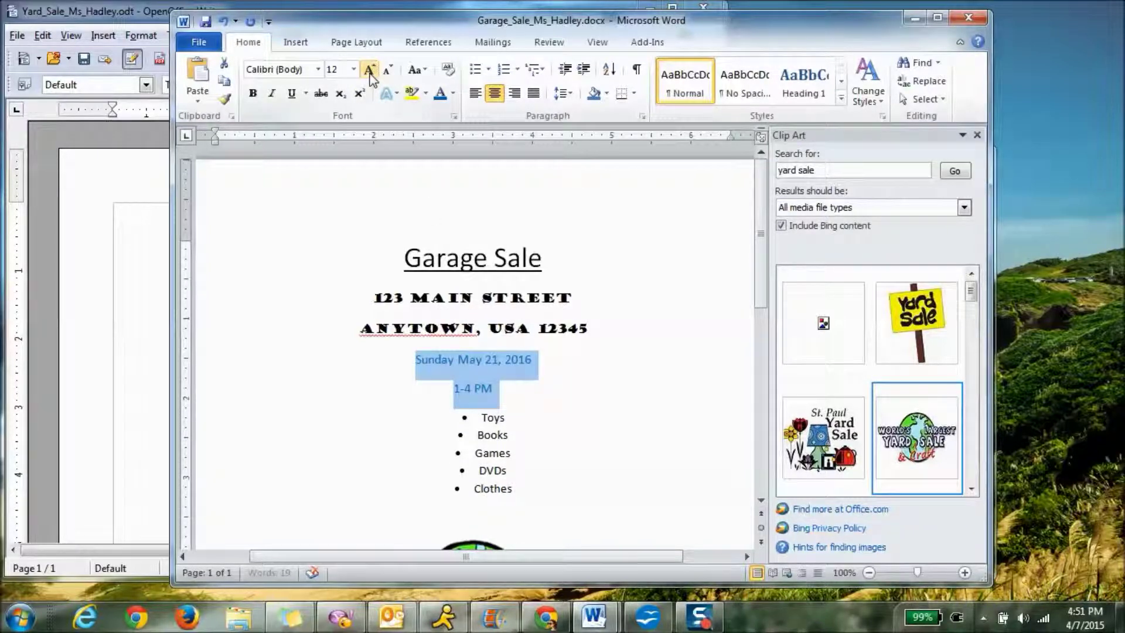
{"action": "left_click", "coordinate": [370, 71]}
{"action": "left_click", "coordinate": [632, 388]}
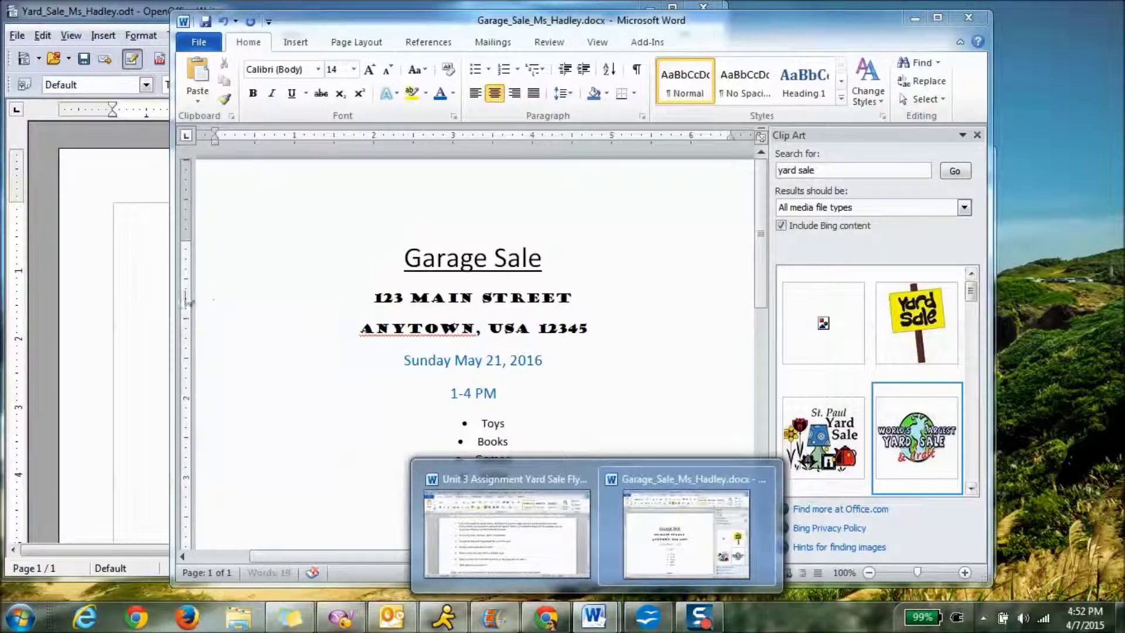
Review both flyers, then check the vertical centering requirement in the Unit 3 assignment document.
{"action": "left_click", "coordinate": [130, 289]}
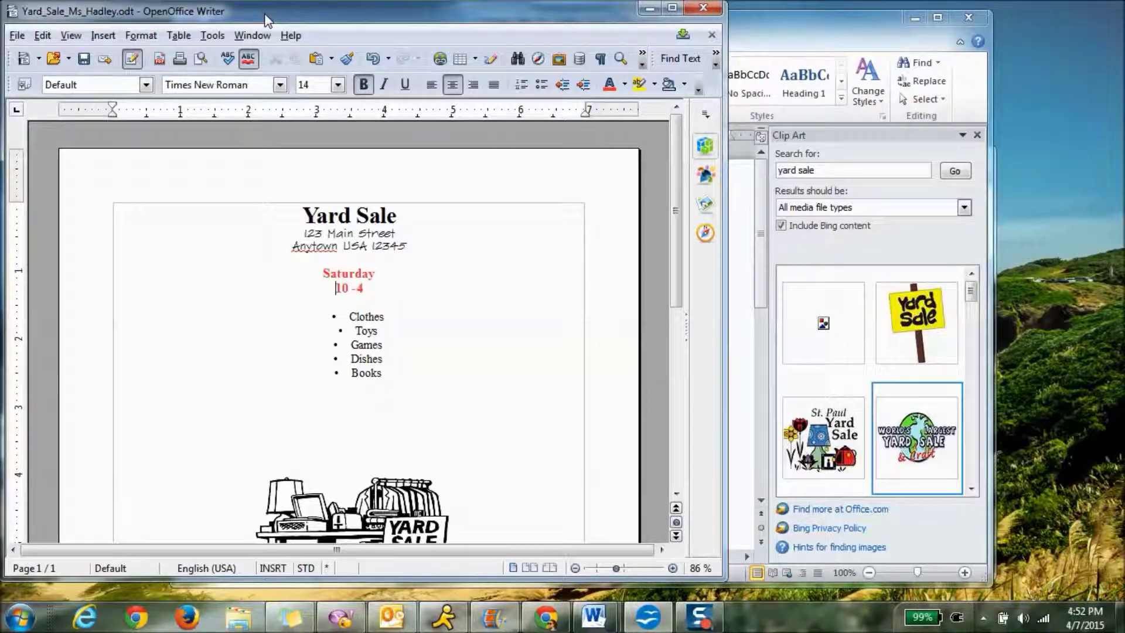
{"action": "left_click", "coordinate": [788, 35]}
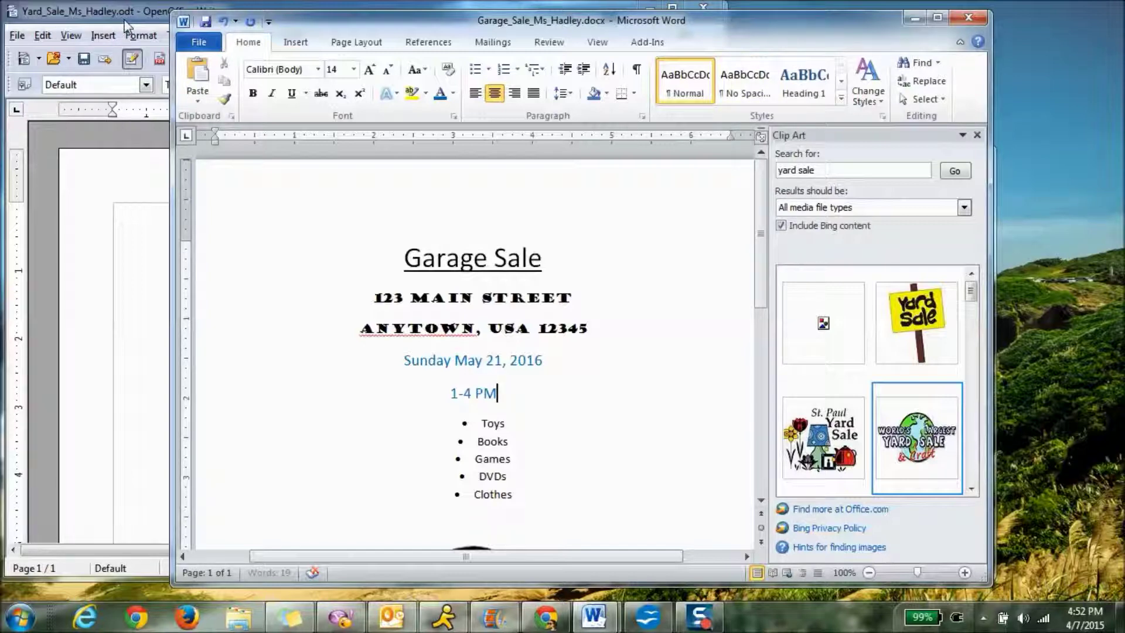
{"action": "left_click", "coordinate": [146, 16]}
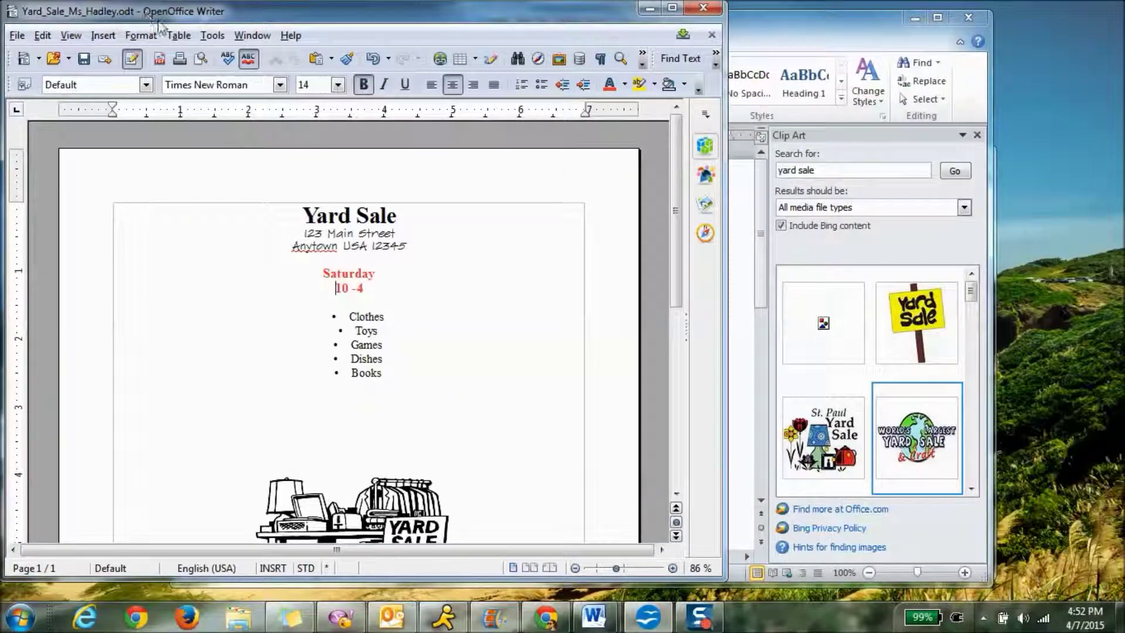
{"action": "left_click", "coordinate": [660, 585]}
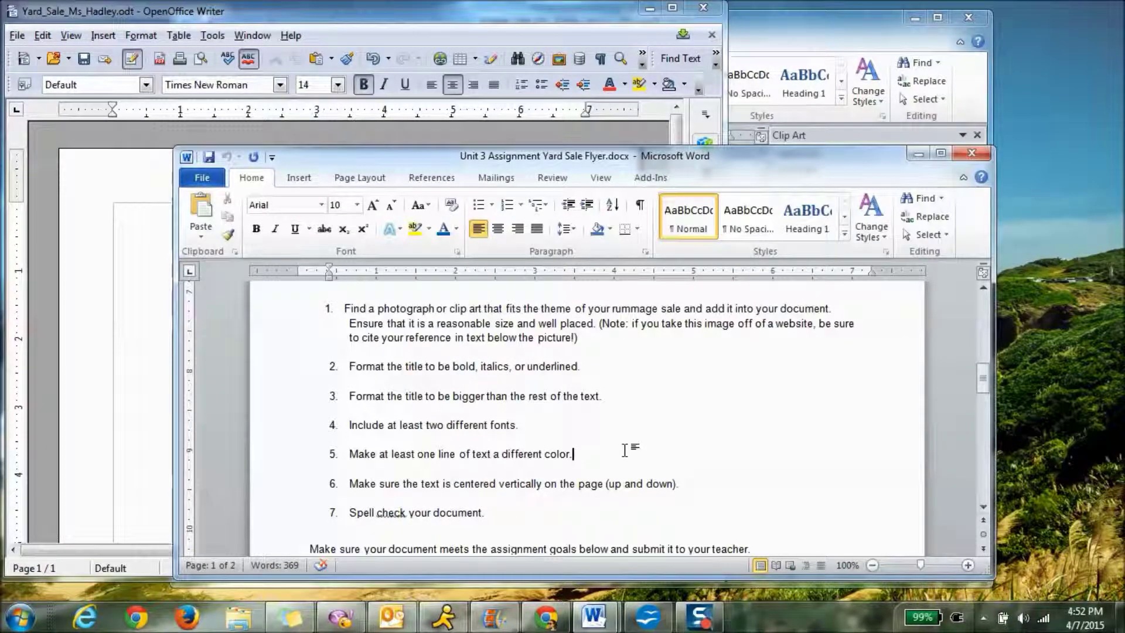
{"action": "scroll", "coordinate": [624, 450], "scroll_direction": "down", "scroll_amount": 1}
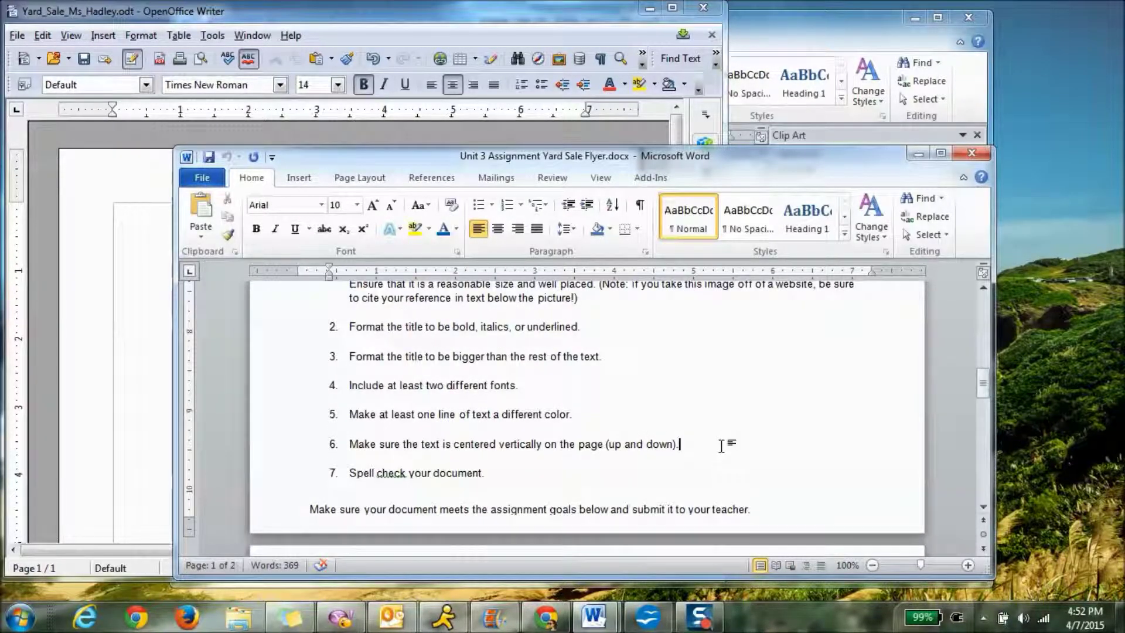
{"action": "left_click", "coordinate": [721, 446]}
Switch to the Writer yard sale flyer, maximize its window and zoom to fit the page's width and height.
{"action": "left_click", "coordinate": [440, 21]}
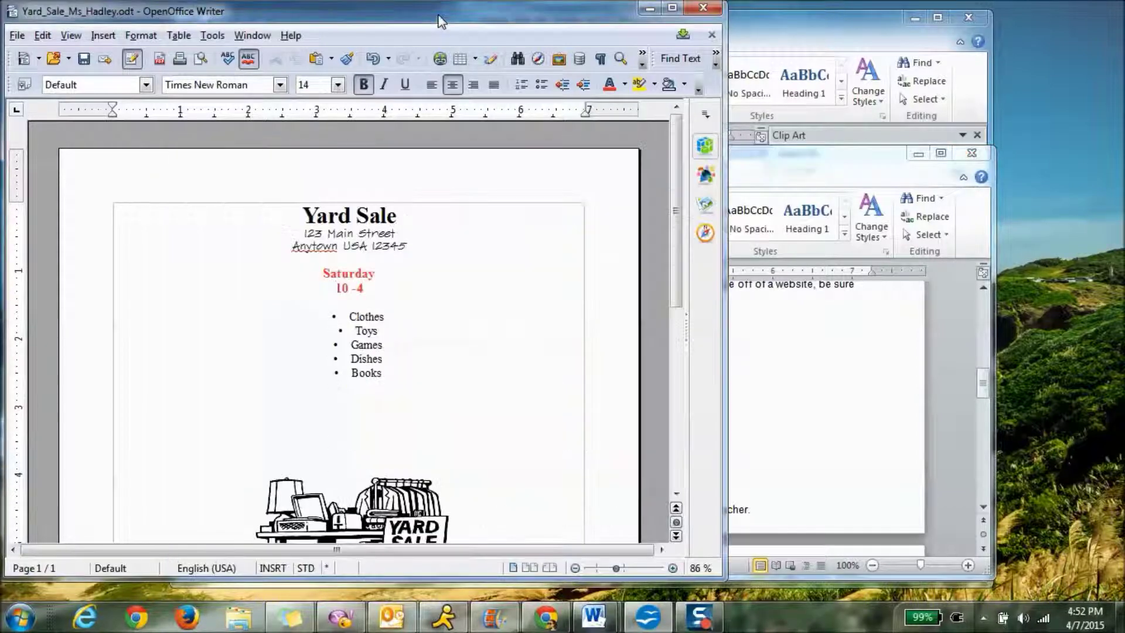
{"action": "left_click_drag", "start_coordinate": [676, 200], "coordinate": [663, 179]}
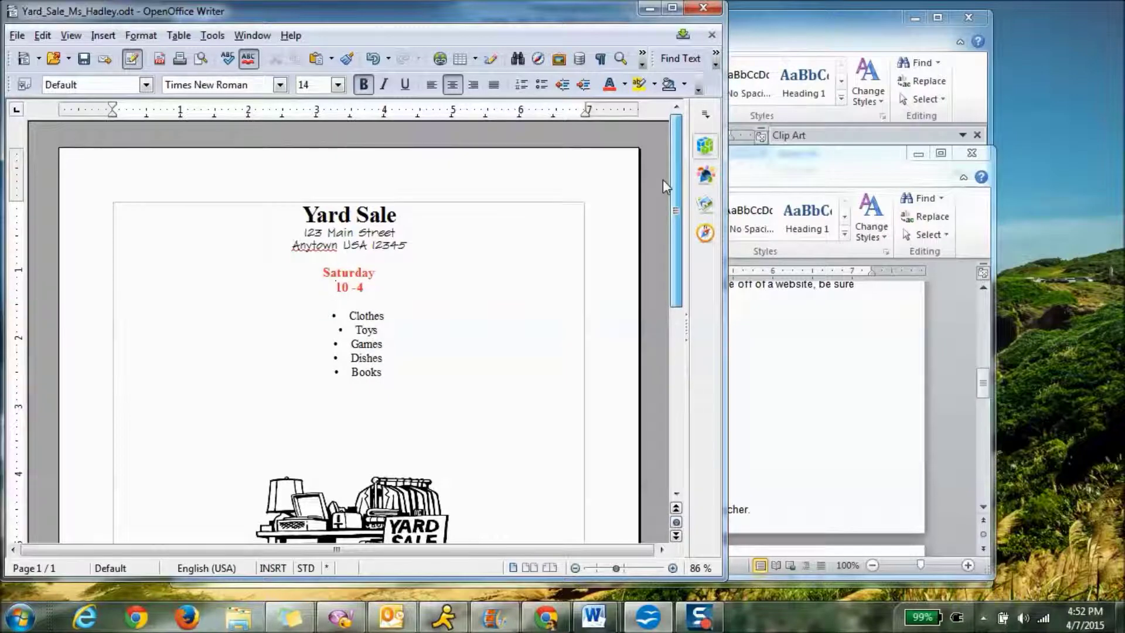
{"action": "left_click", "coordinate": [672, 9]}
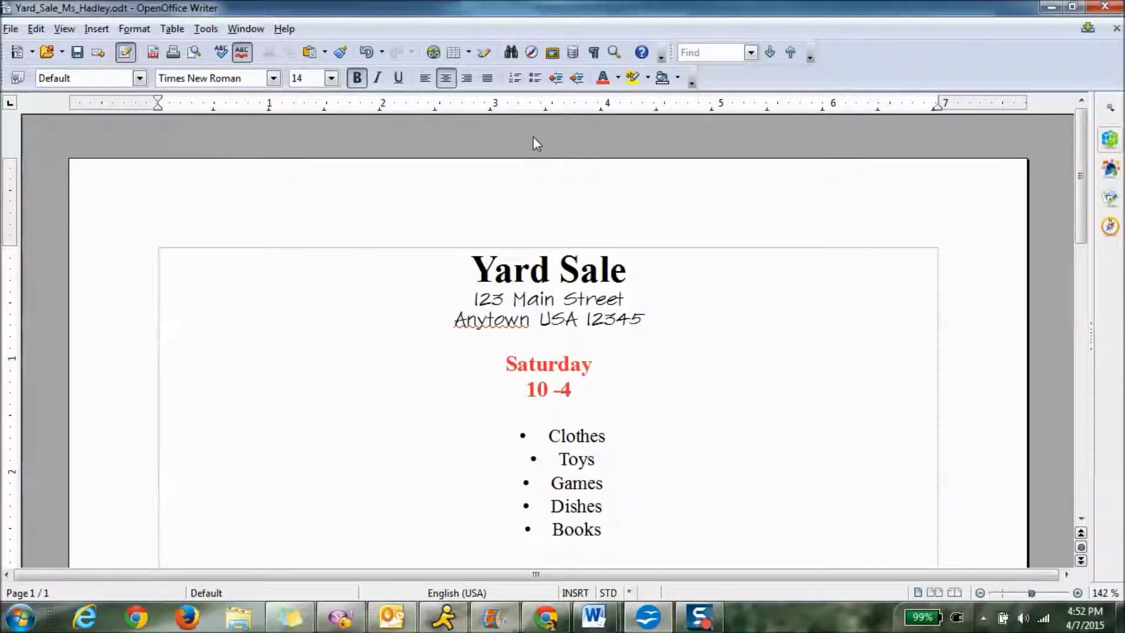
{"action": "left_click", "coordinate": [64, 28]}
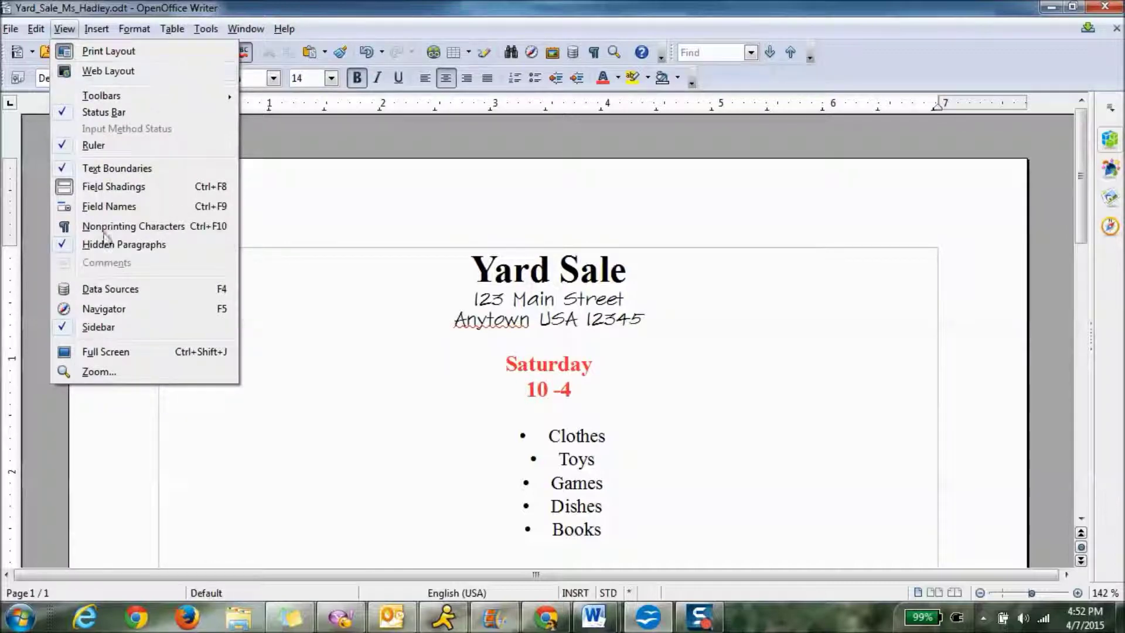
{"action": "left_click", "coordinate": [100, 372]}
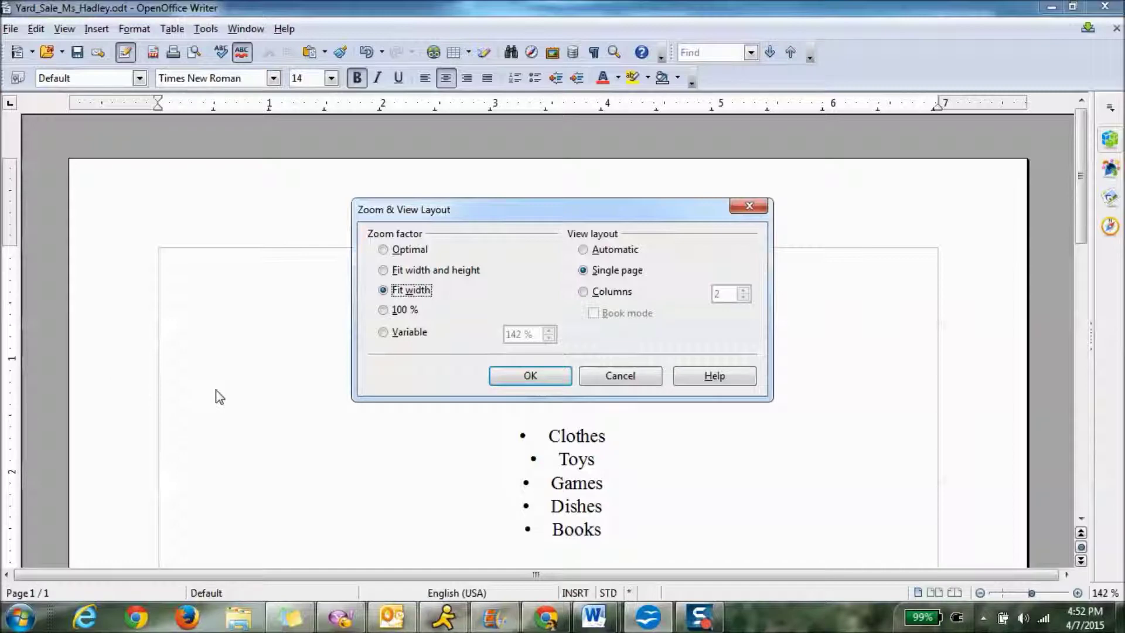
{"action": "left_click", "coordinate": [421, 271]}
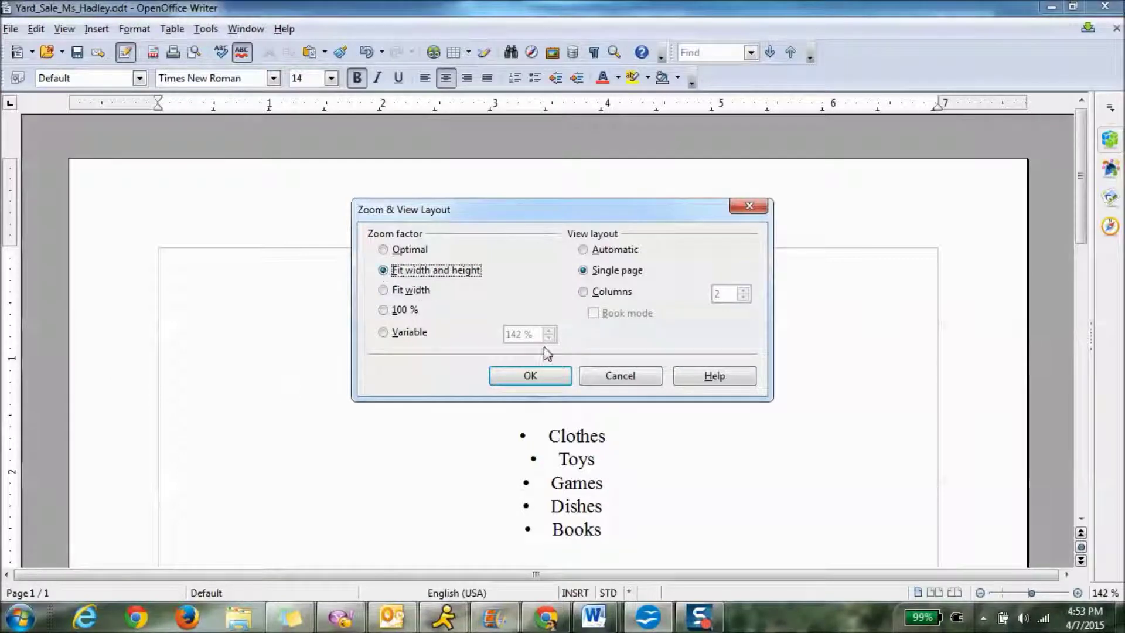
{"action": "left_click", "coordinate": [542, 377]}
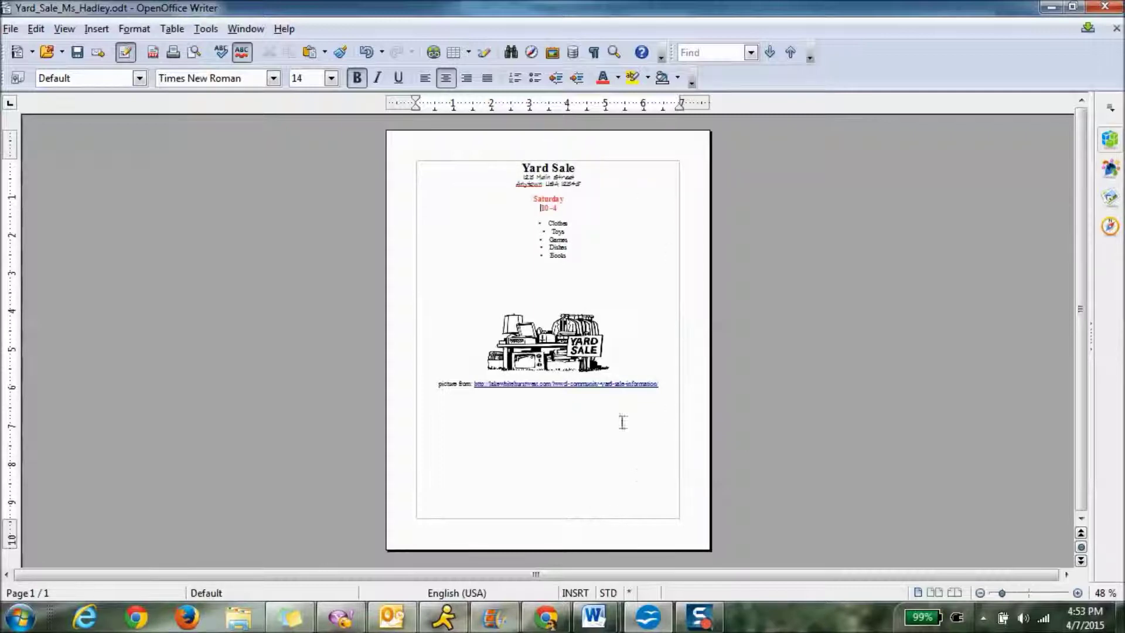
Insert four blank lines above the Yard Sale title to center the content vertically, then save and close the flyer.
{"action": "left_click", "coordinate": [521, 166]}
{"action": "key", "text": "Return"}
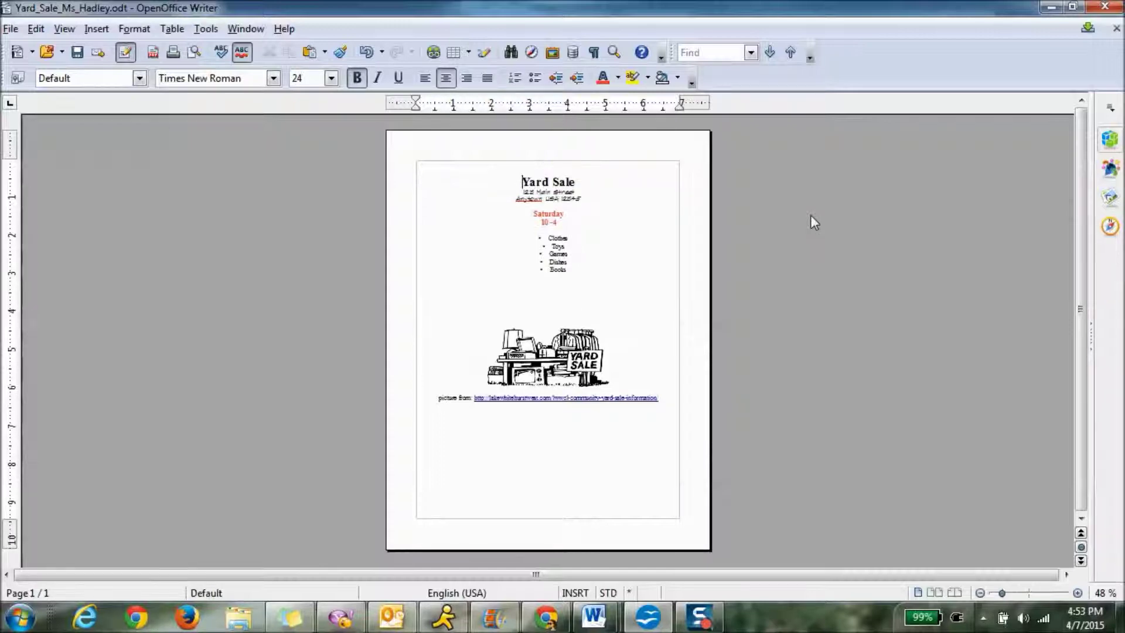
{"action": "key", "text": "Return"}
{"action": "key", "text": "Return"}
{"action": "key", "text": "Return"}
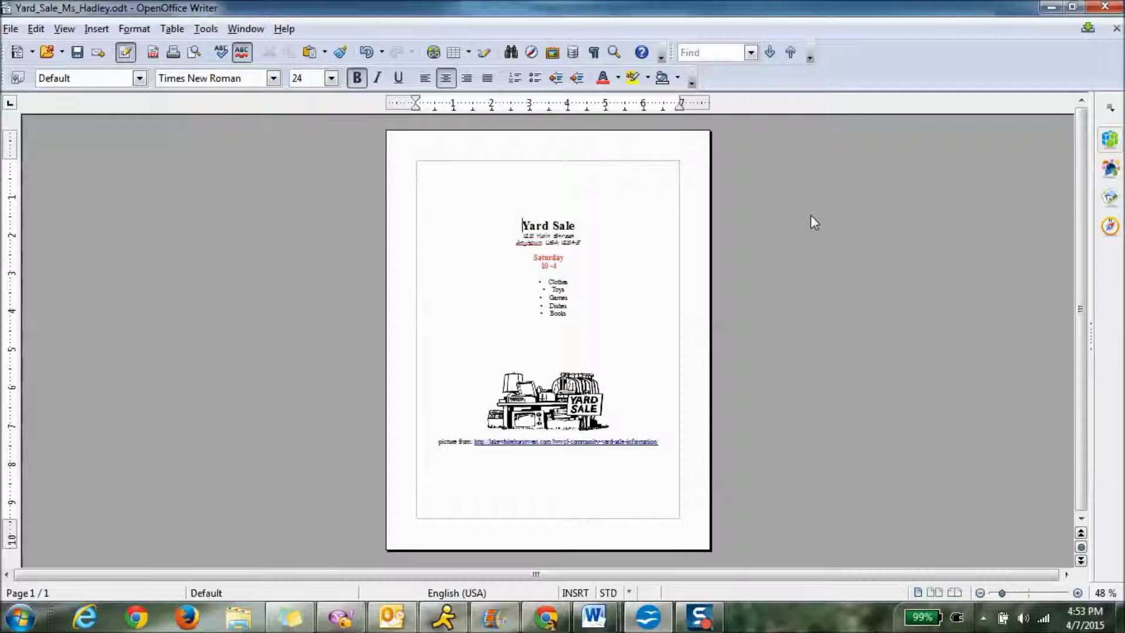
{"action": "left_click", "coordinate": [78, 52]}
{"action": "left_click", "coordinate": [1105, 9]}
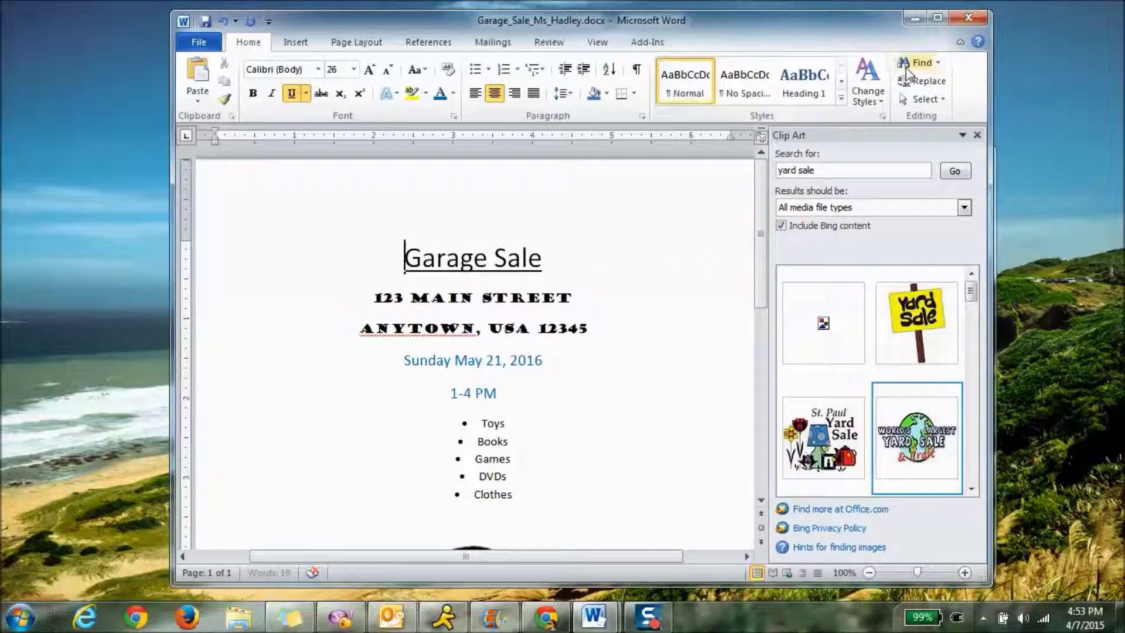
Maximize the Word garage sale flyer's window and set its zoom to Whole page.
{"action": "left_click", "coordinate": [937, 18]}
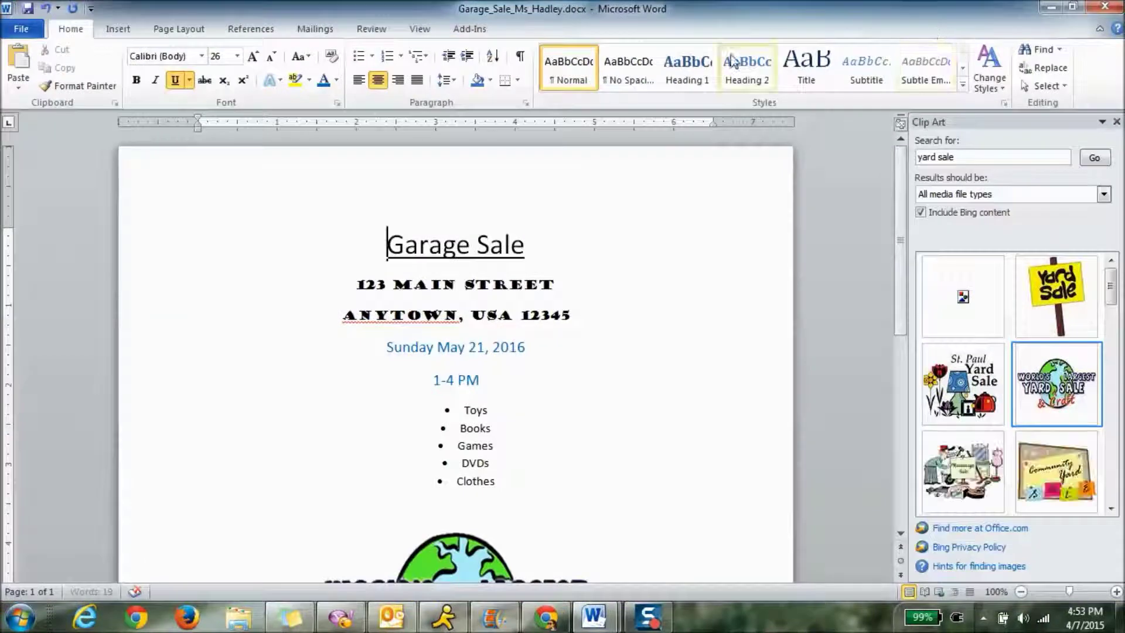
{"action": "left_click", "coordinate": [420, 30]}
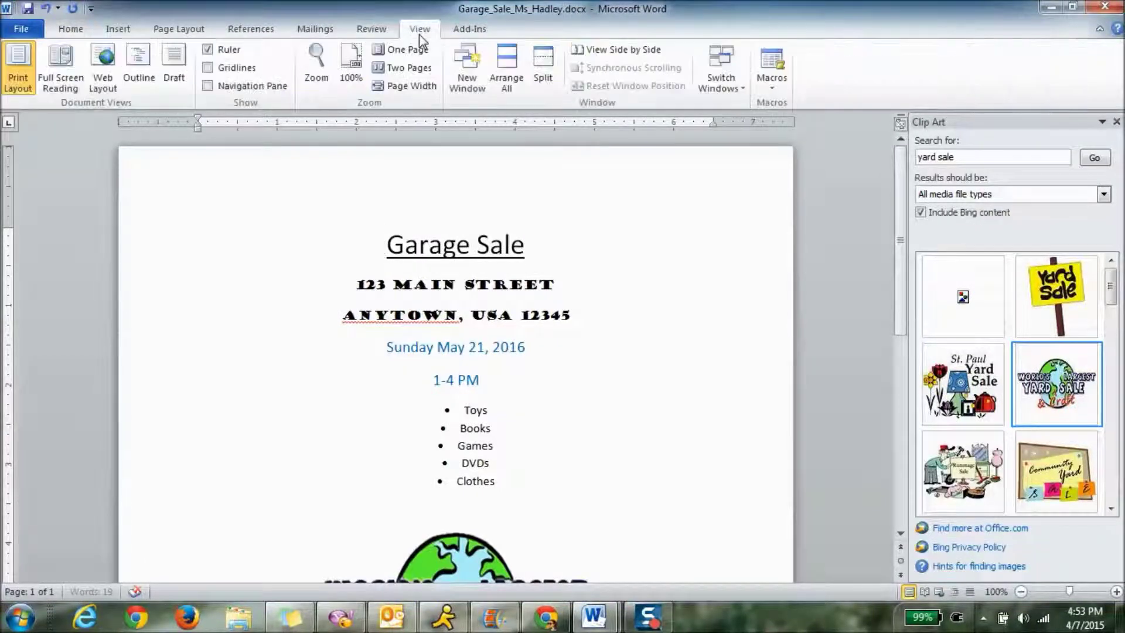
{"action": "left_click", "coordinate": [316, 75]}
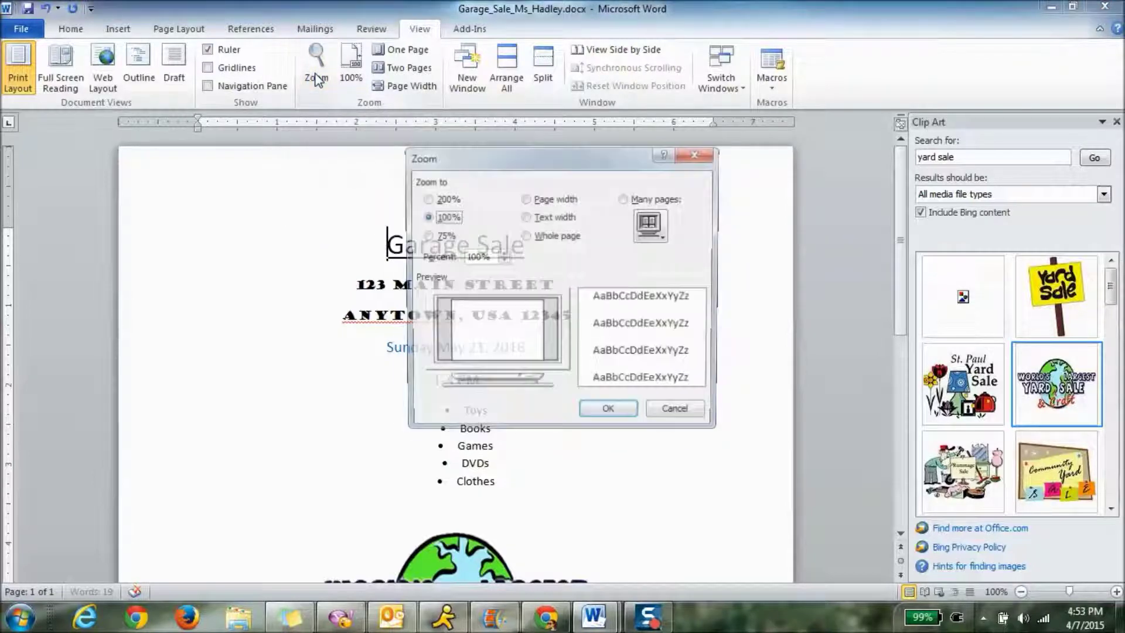
{"action": "left_click", "coordinate": [525, 235]}
{"action": "left_click", "coordinate": [610, 414]}
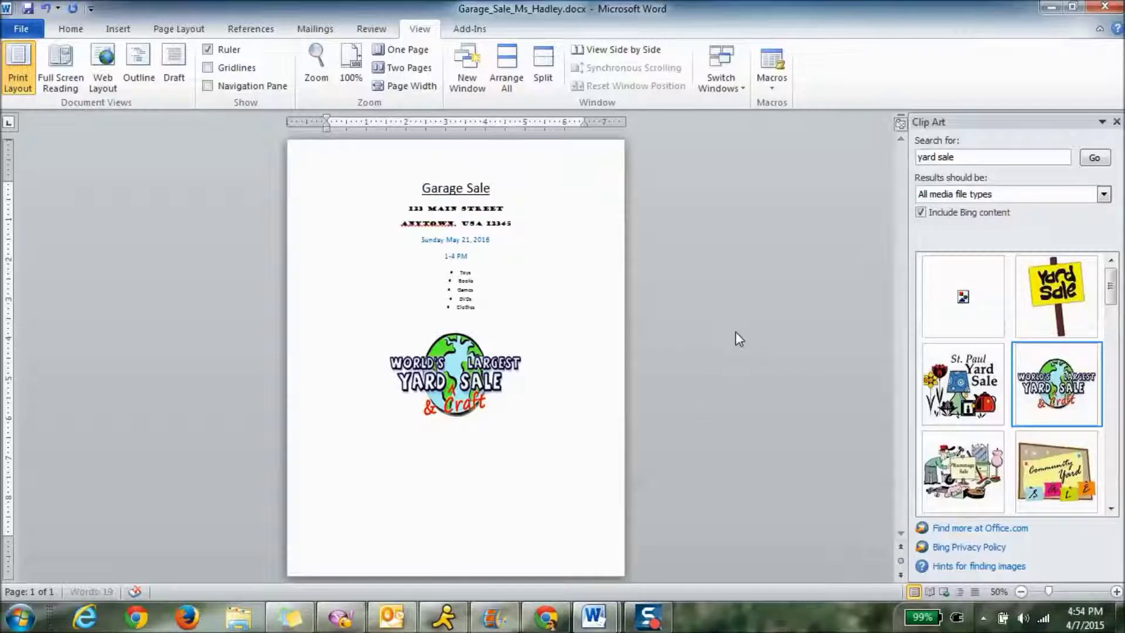
Insert two blank lines above the Garage Sale title to center the content vertically, then save the Word flyer.
{"action": "key", "text": "Return"}
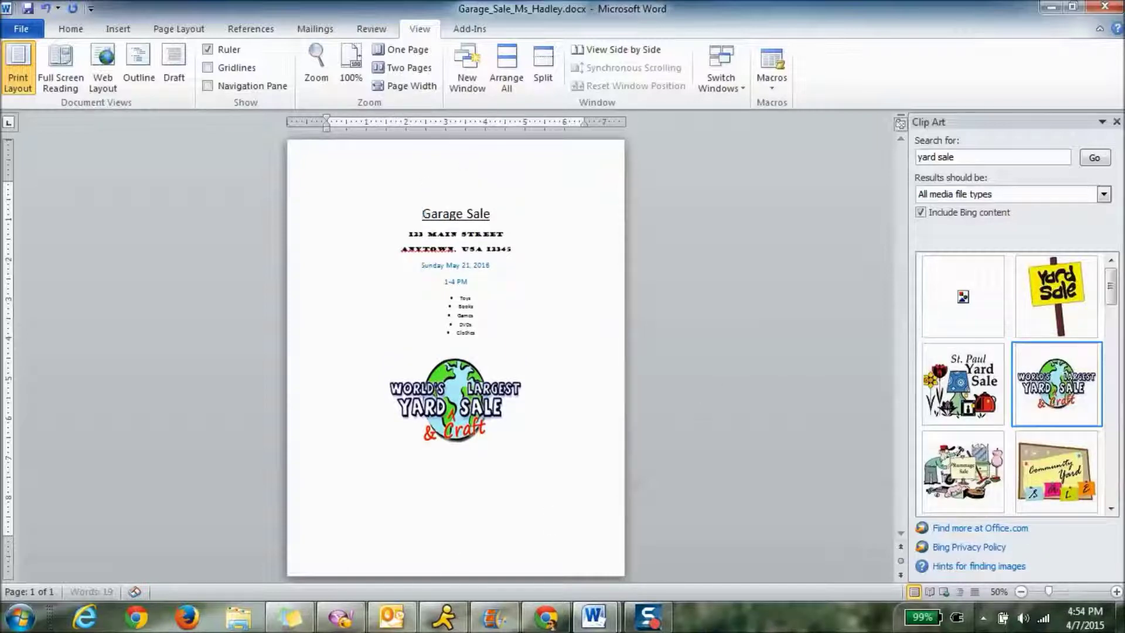
{"action": "key", "text": "Return"}
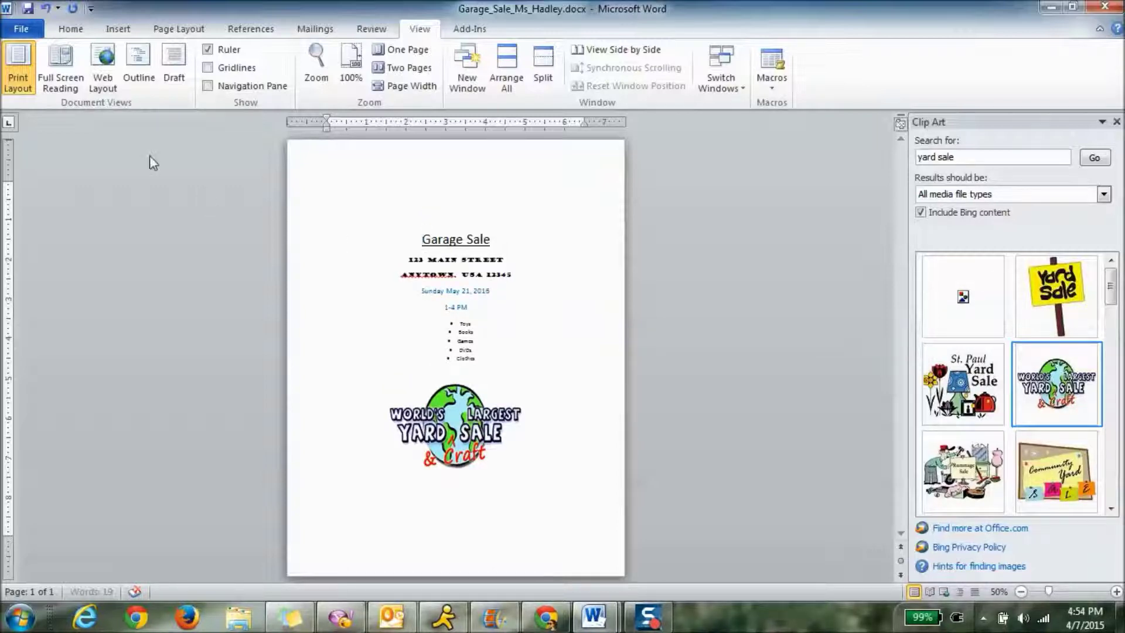
{"action": "left_click", "coordinate": [26, 10]}
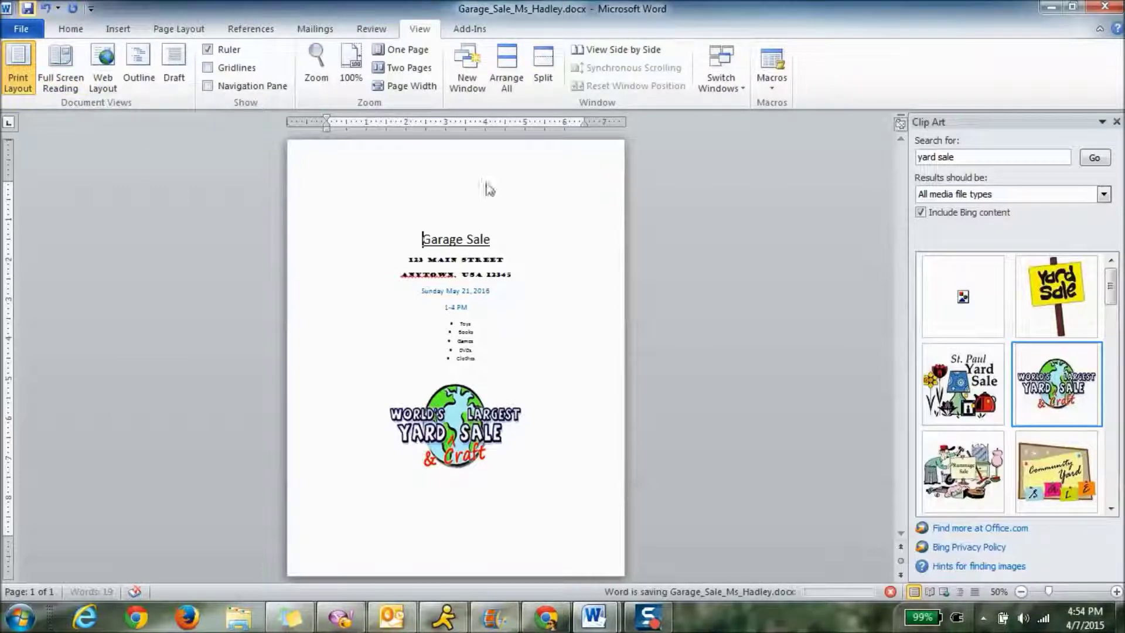
{"action": "mouse_move", "coordinate": [613, 627]}
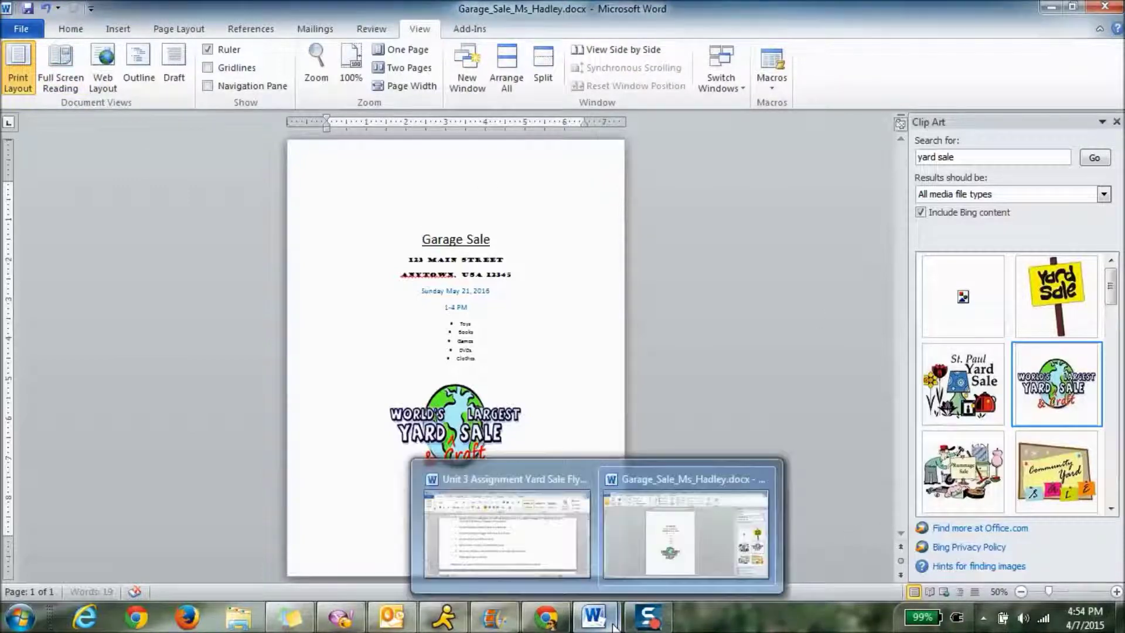
Check the spelling requirement in the Unit 3 assignment document, then minimize it to return to the garage sale flyer.
{"action": "left_click", "coordinate": [548, 553]}
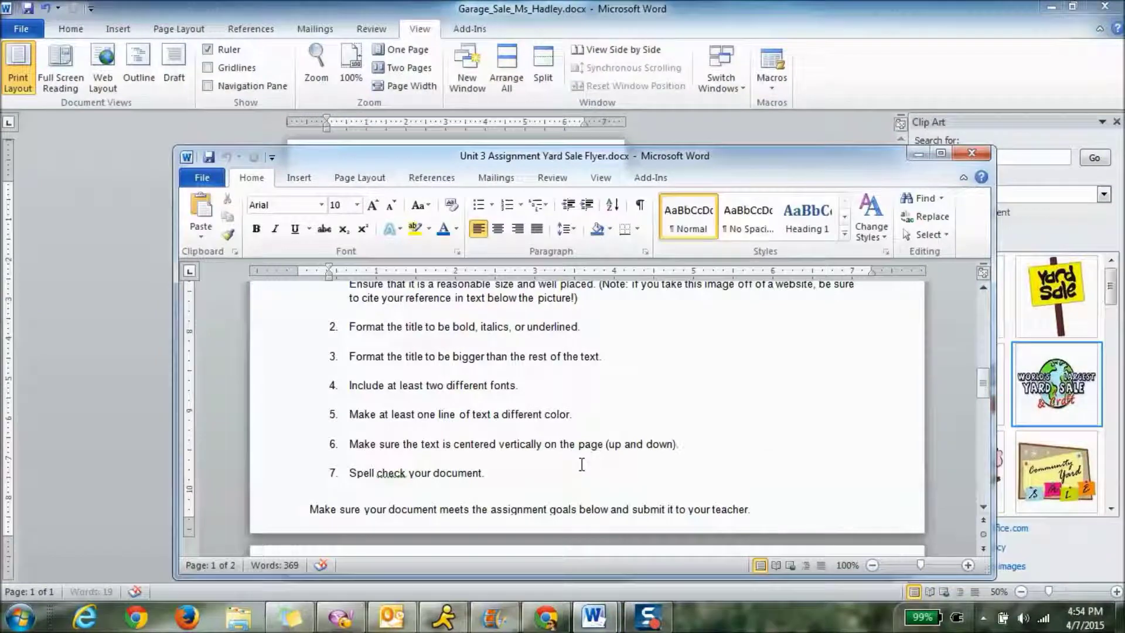
{"action": "left_click", "coordinate": [519, 472]}
{"action": "left_click", "coordinate": [919, 155]}
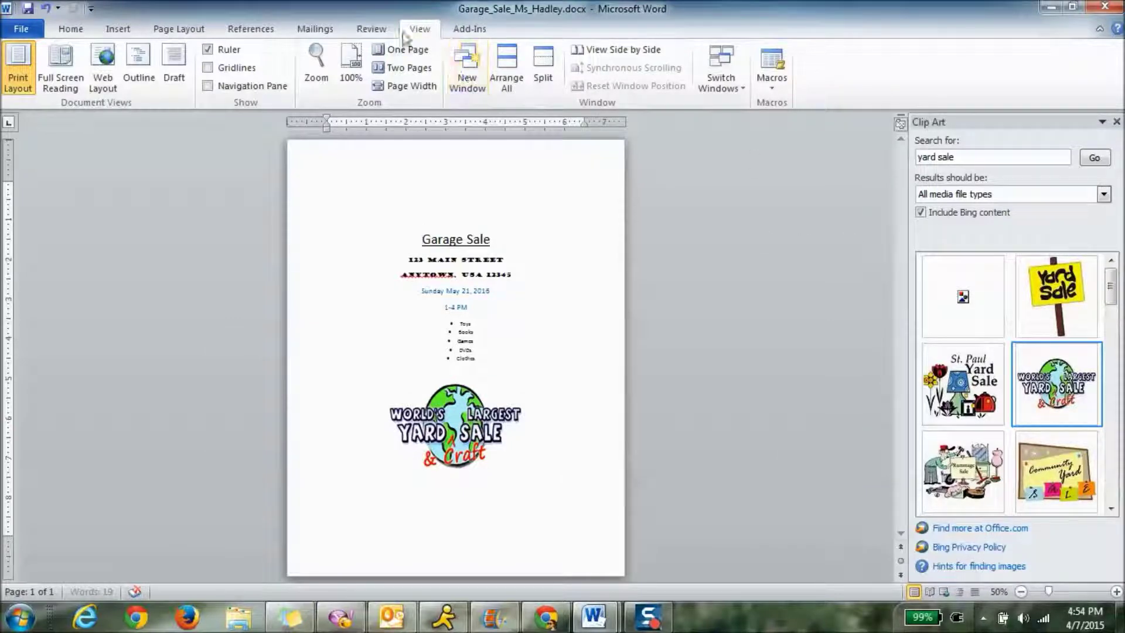
Run the spelling and grammar check on the garage sale flyer, ignoring "Anytown" once, then save and close the flyer.
{"action": "left_click", "coordinate": [381, 31]}
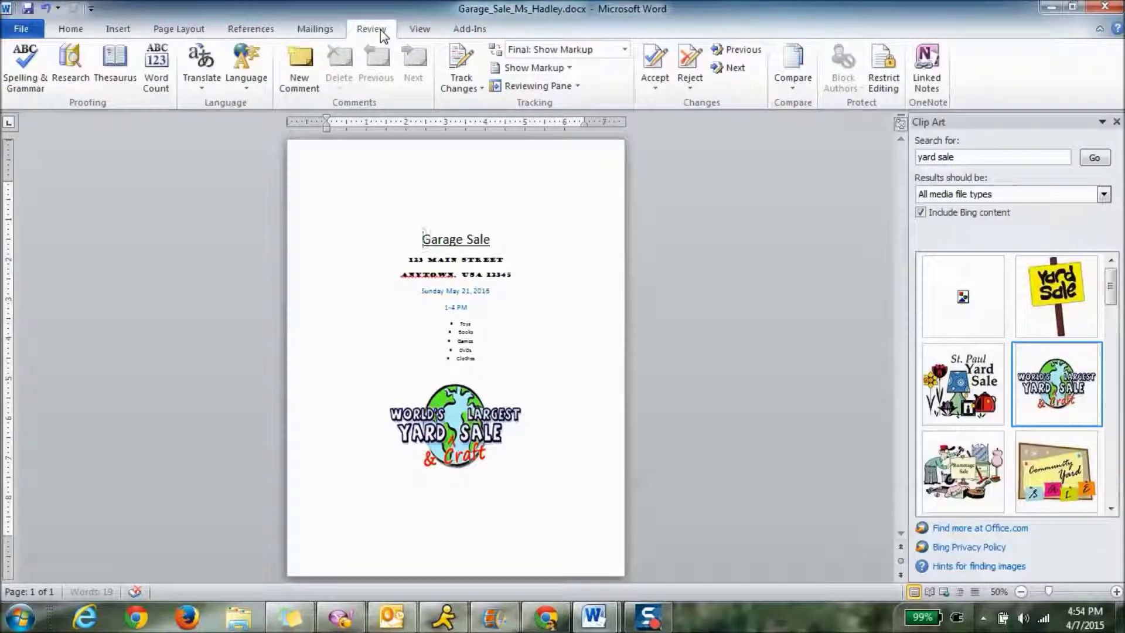
{"action": "left_click", "coordinate": [26, 71]}
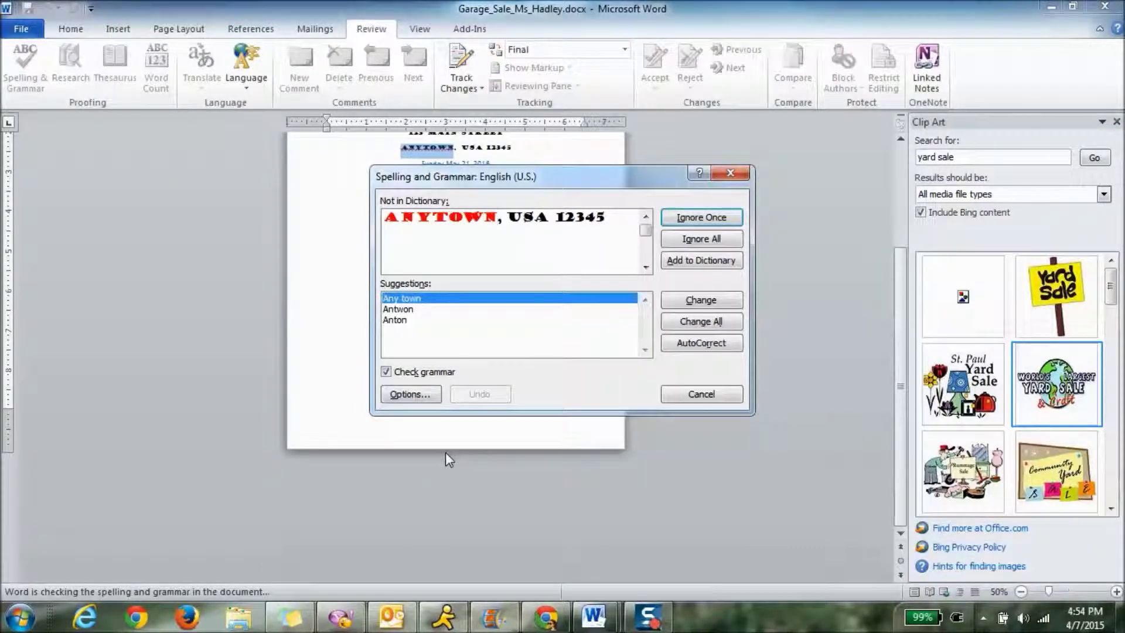
{"action": "left_click", "coordinate": [728, 222]}
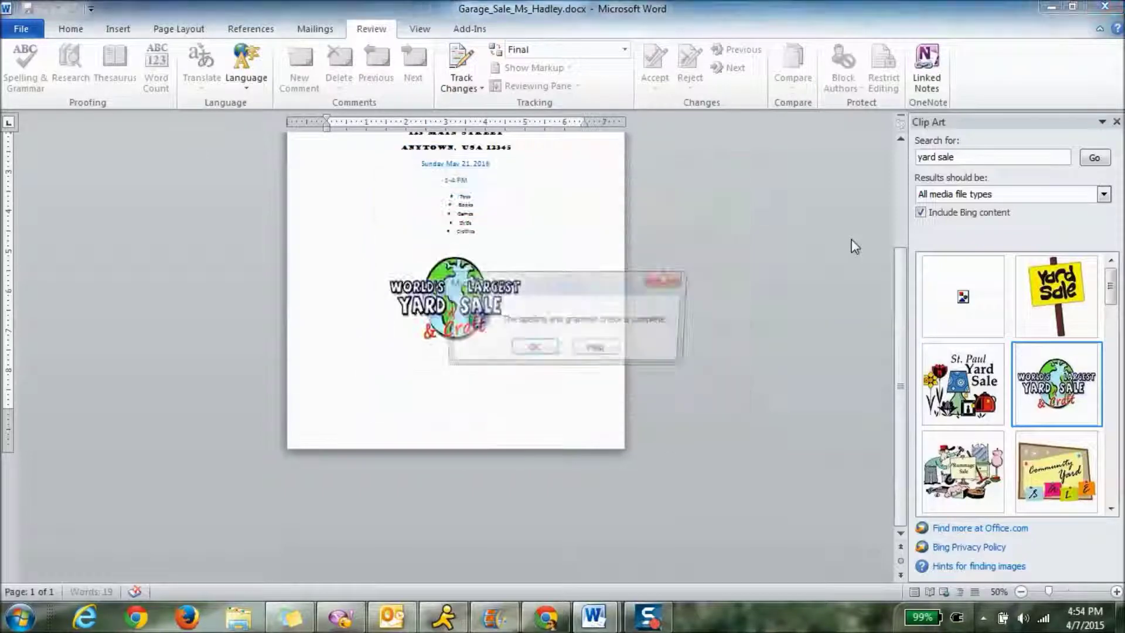
{"action": "left_click", "coordinate": [532, 349]}
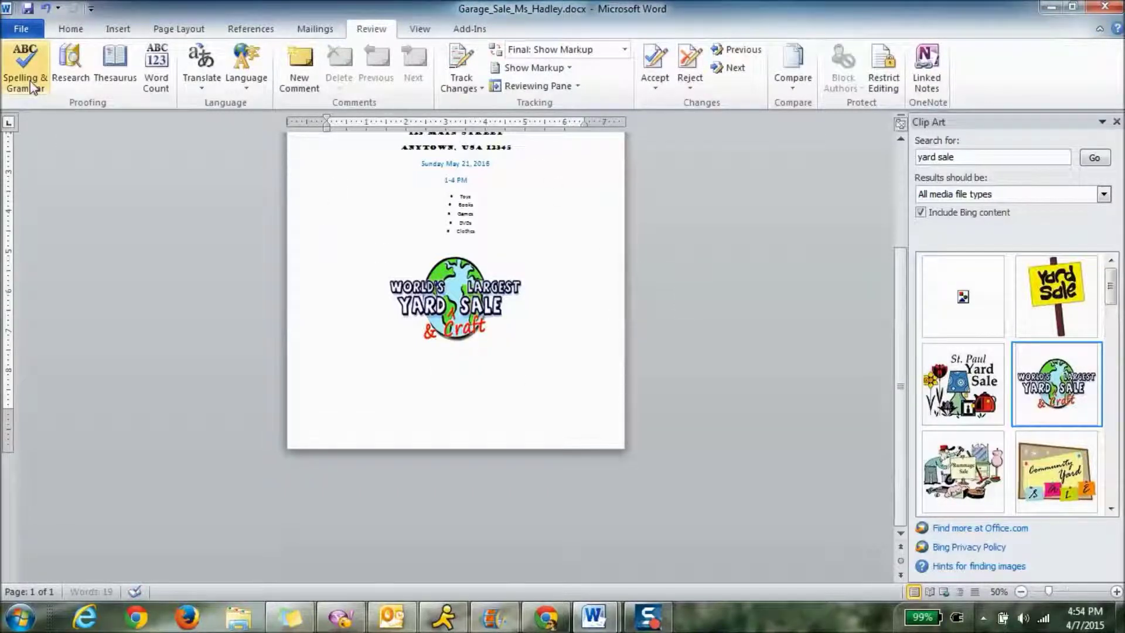
{"action": "left_click", "coordinate": [26, 9]}
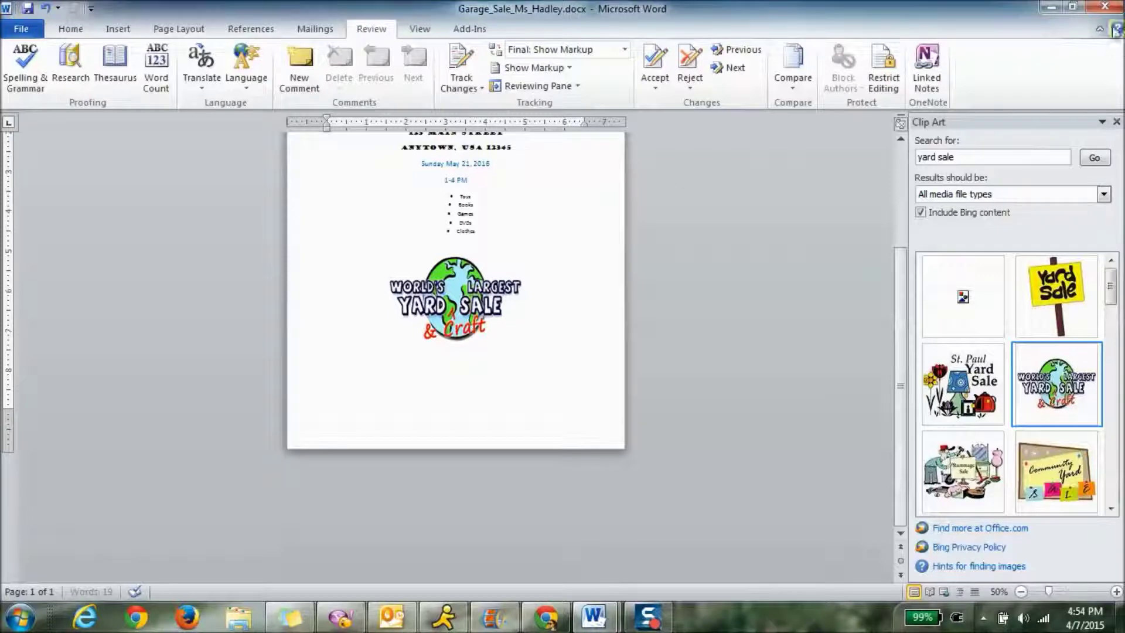
{"action": "left_click", "coordinate": [1109, 10]}
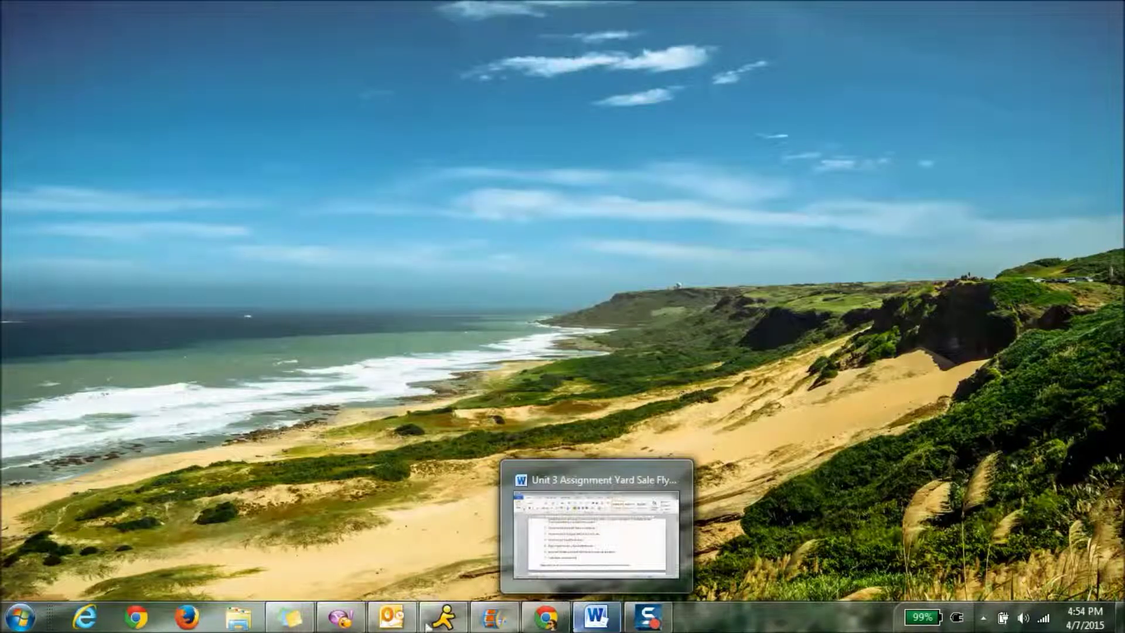
Bring up the computer's list of programs from the desktop.
{"action": "left_click", "coordinate": [18, 624]}
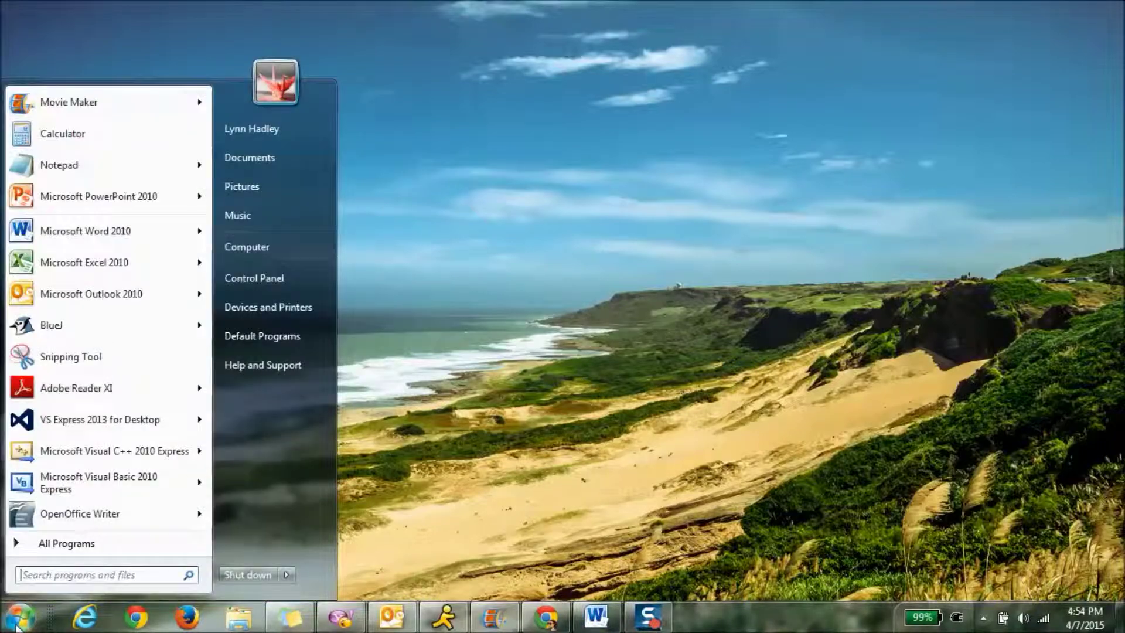